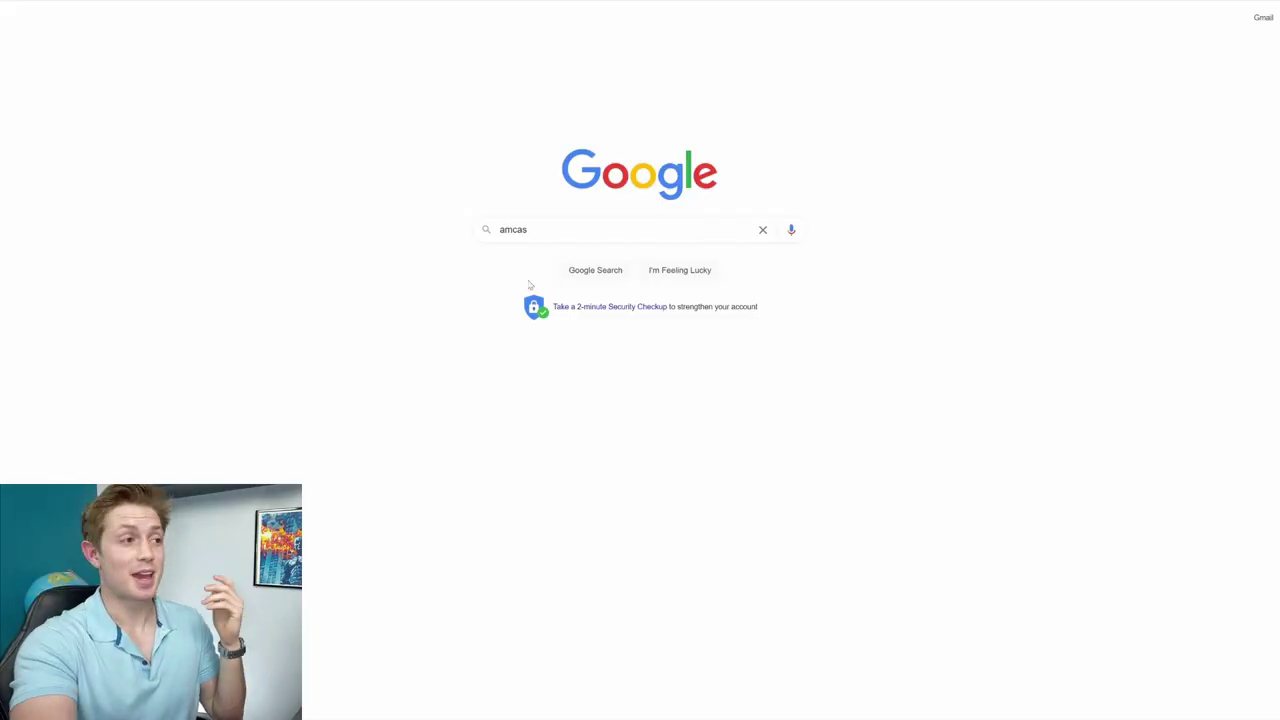
Step: Search for "amcas" and reach the AMCAS sign-in through the AAMC page "Applying to Medical School with AMCAS"
left_click(576, 275)
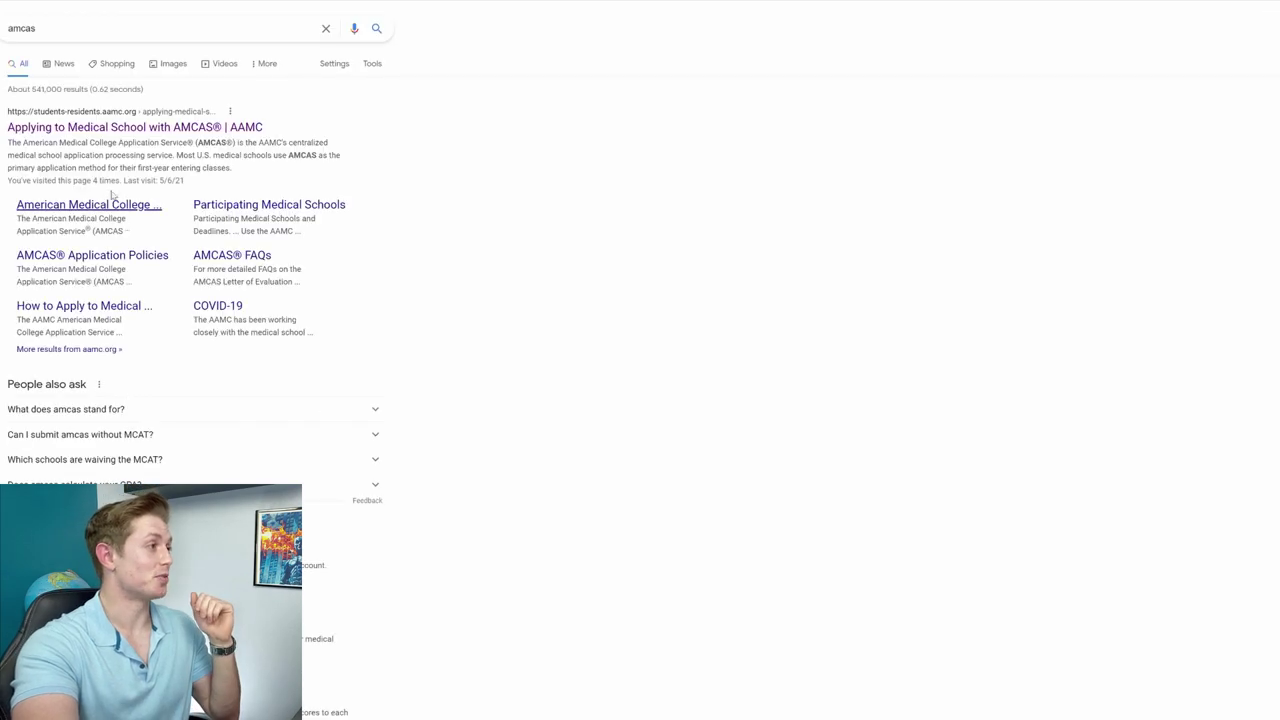
left_click(131, 128)
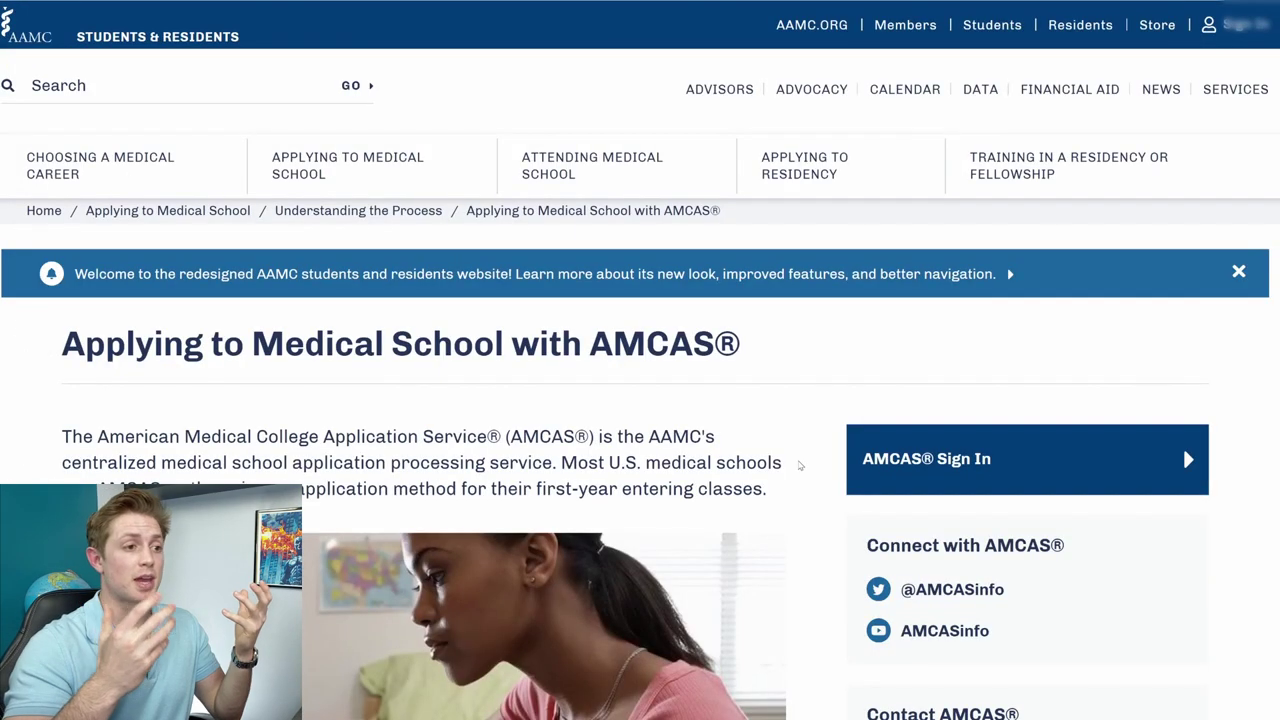
left_click(1011, 460)
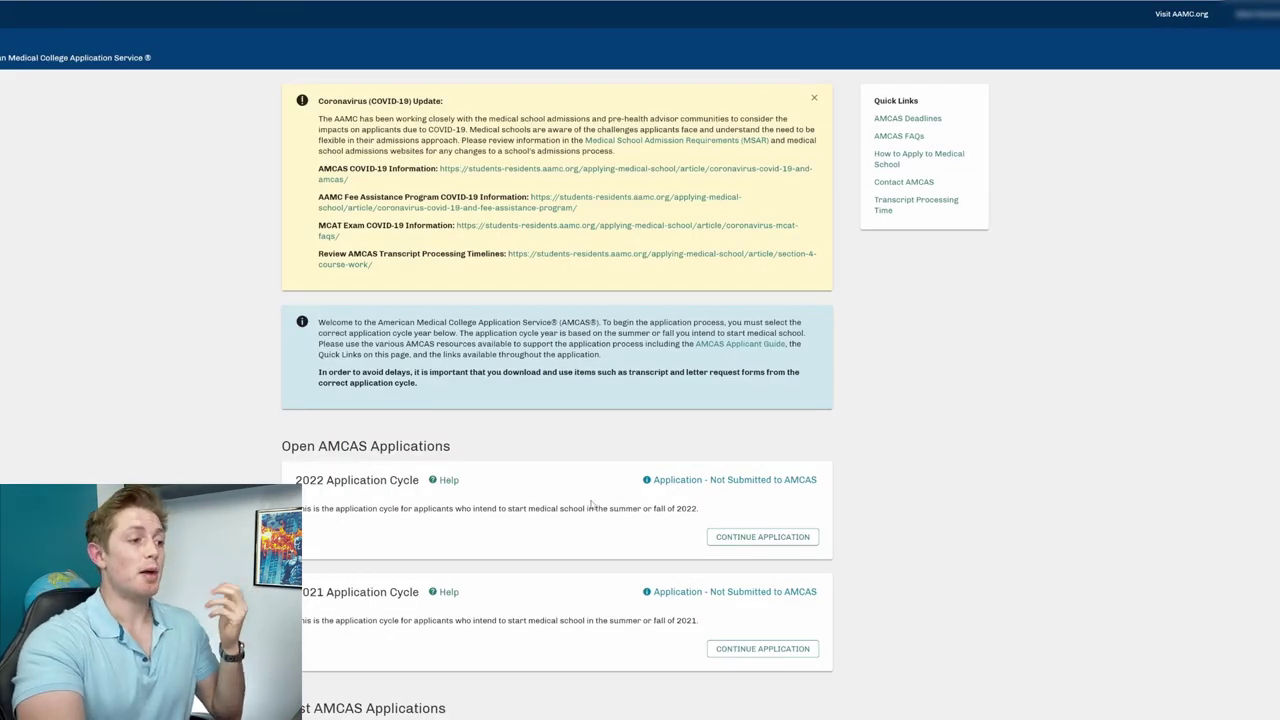
Step: Continue the open AMCAS application for the 2022 application cycle
left_click_drag(295, 480, 400, 481)
left_click(680, 524)
left_click(728, 538)
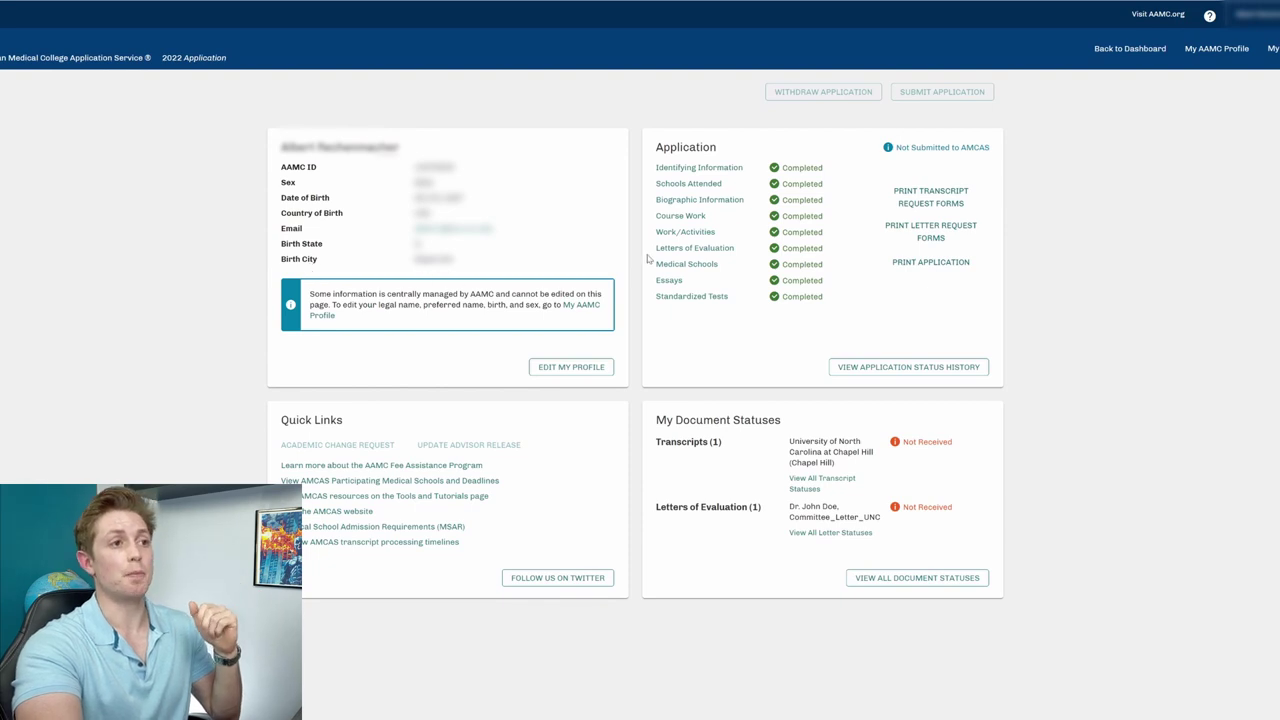
Step: Check the completion status of the application sections and open Identifying Information
left_click_drag(768, 160, 829, 301)
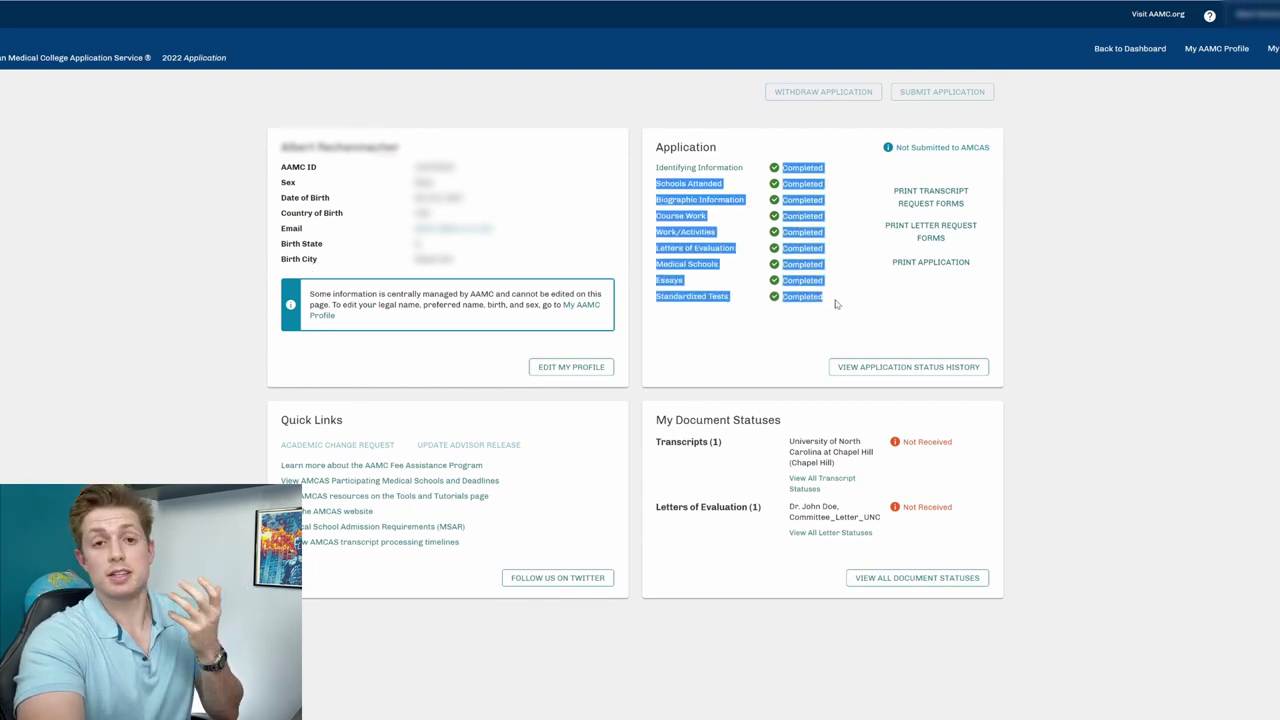
left_click(837, 165)
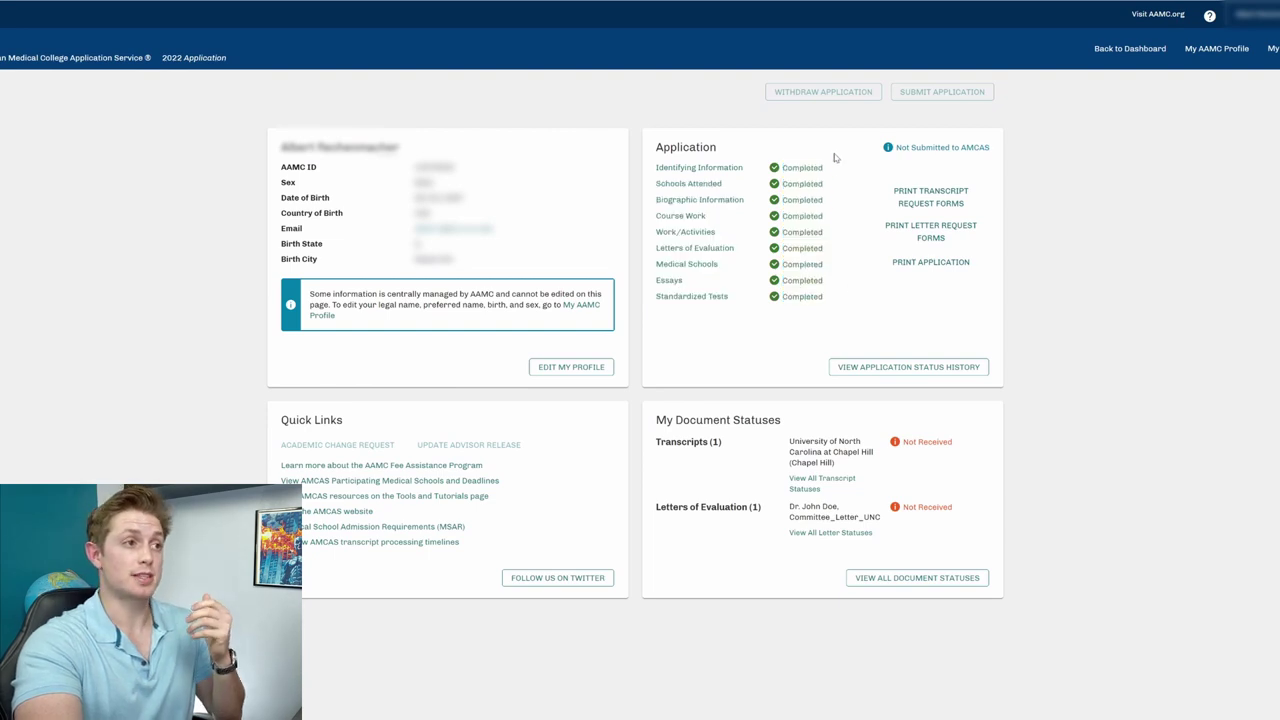
left_click(680, 170)
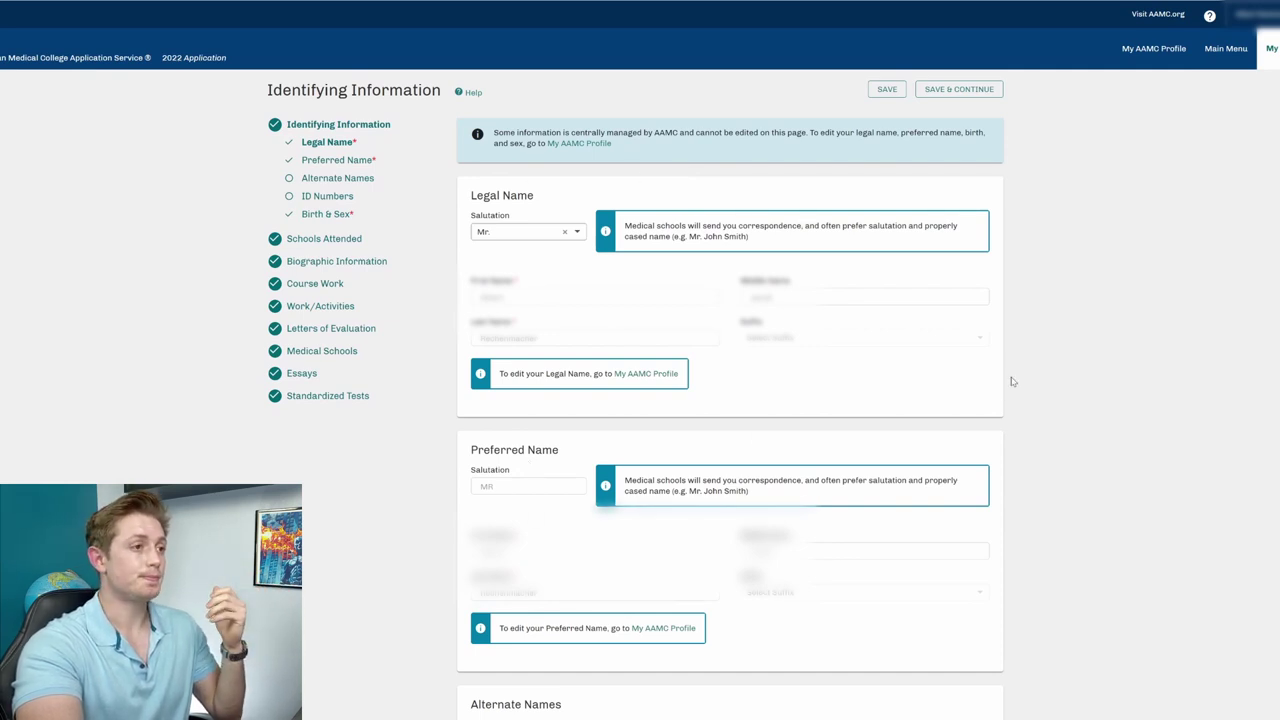
Step: Review the alternate names, ID numbers and birth and sex entries, then save Identifying Information and continue to Schools Attended
scroll(1012, 381, "down", 6)
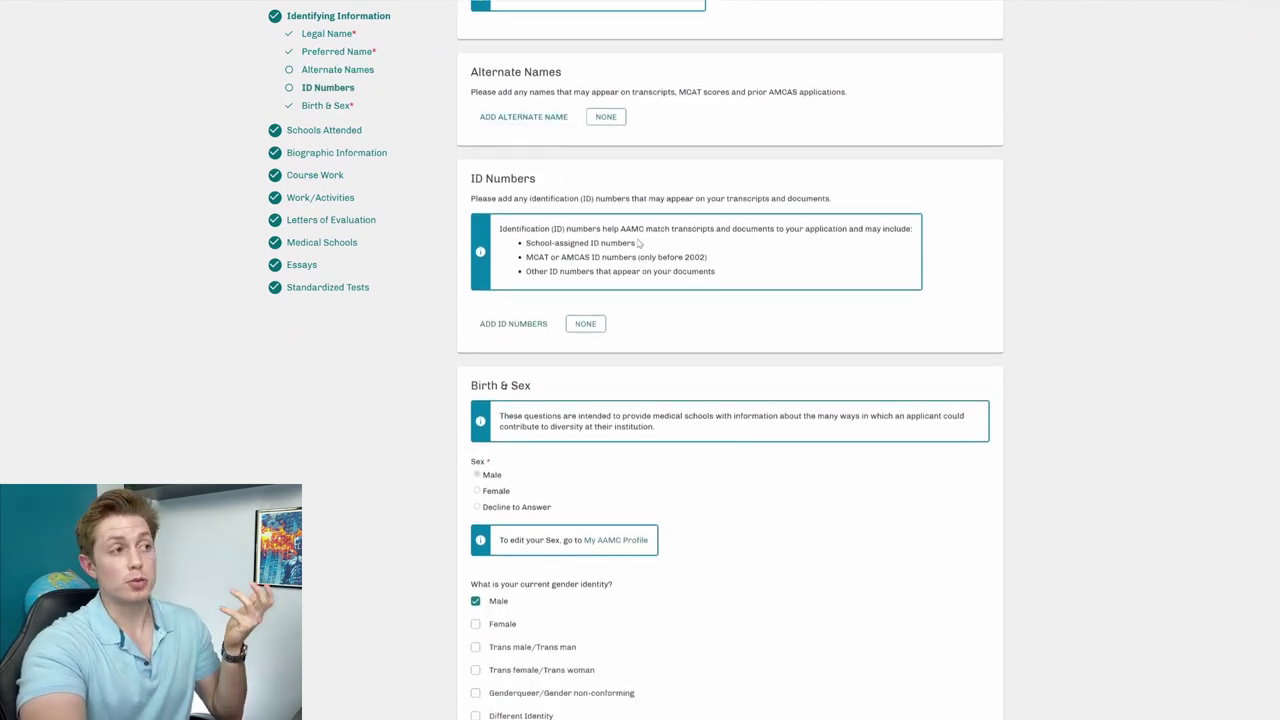
left_click_drag(638, 243, 530, 243)
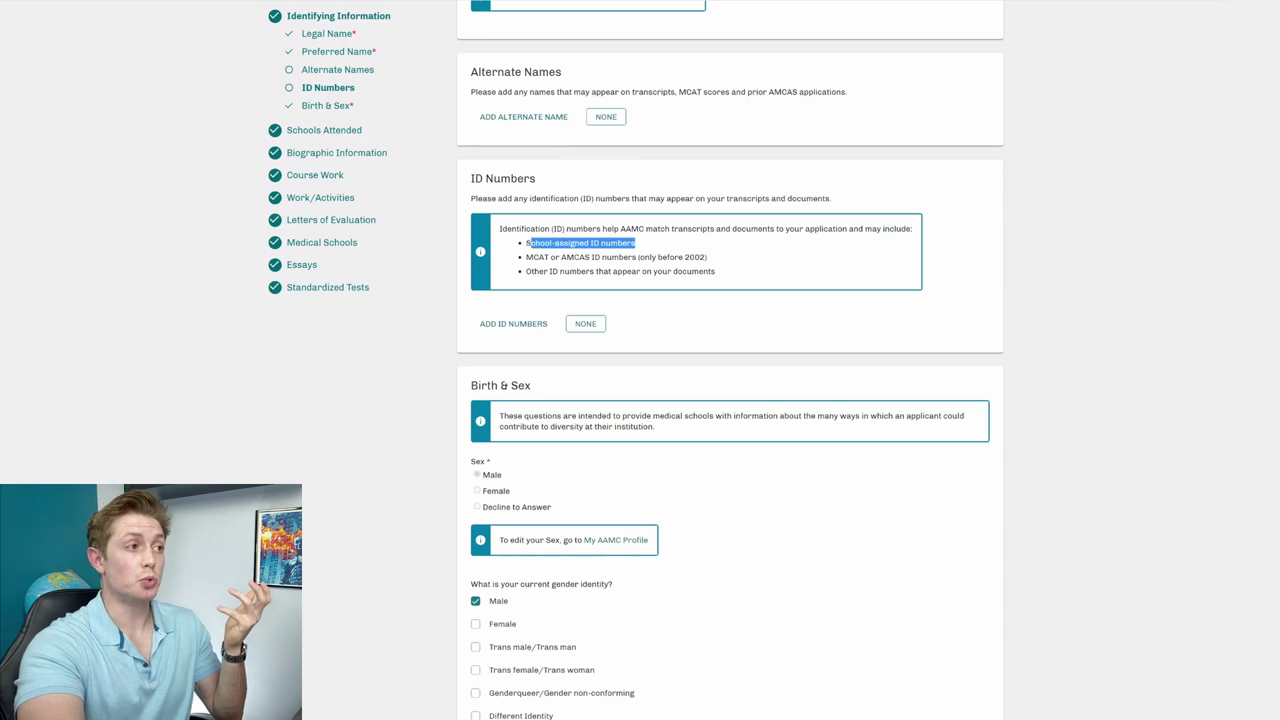
left_click(703, 243)
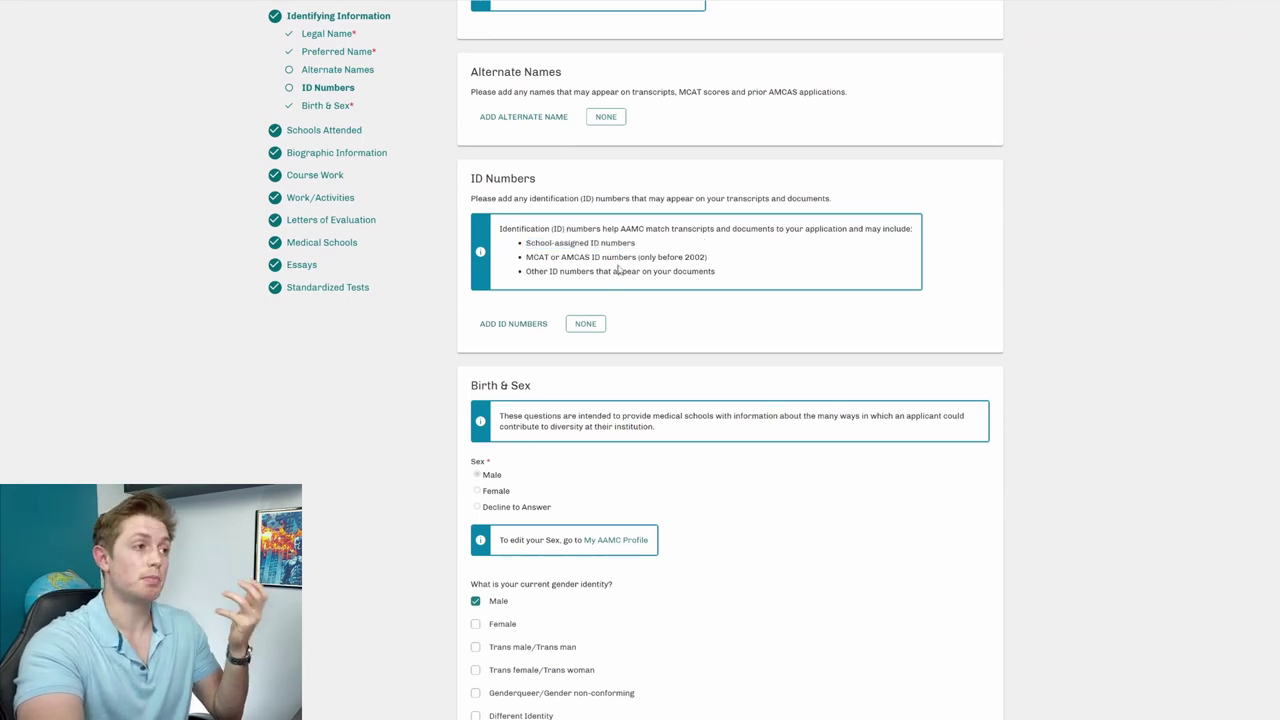
scroll(914, 286, "down", 3)
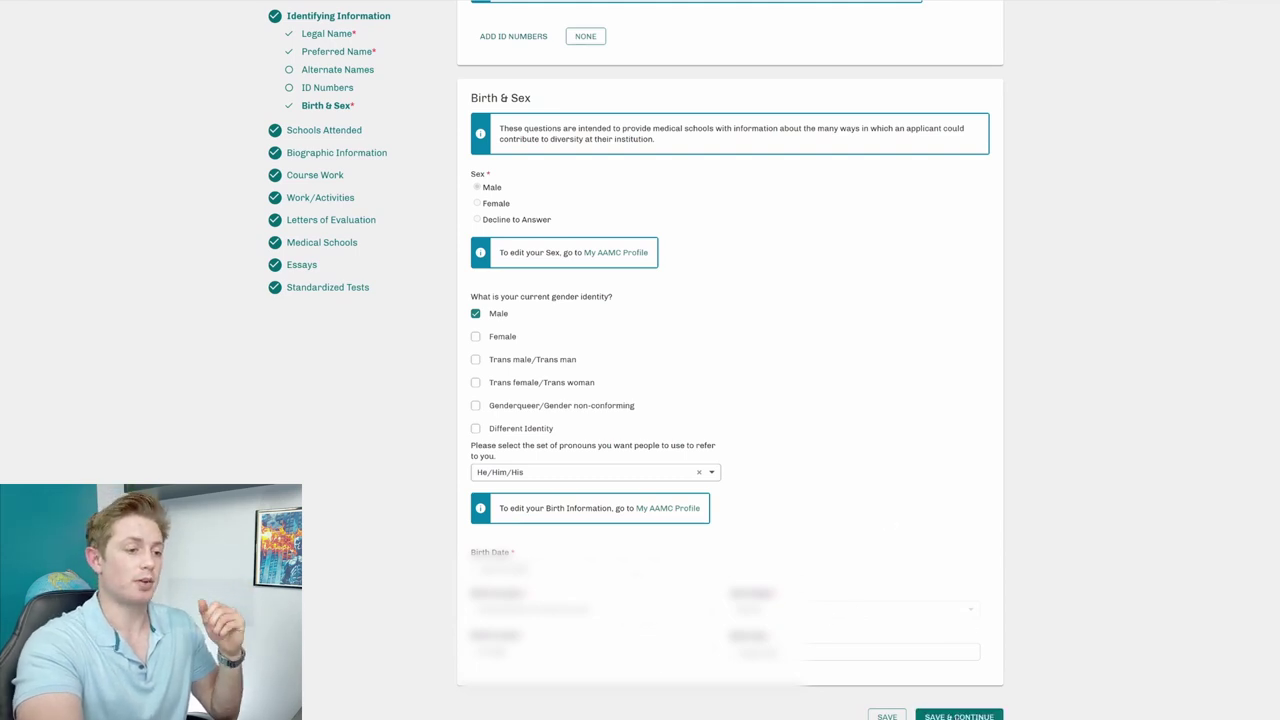
left_click(959, 716)
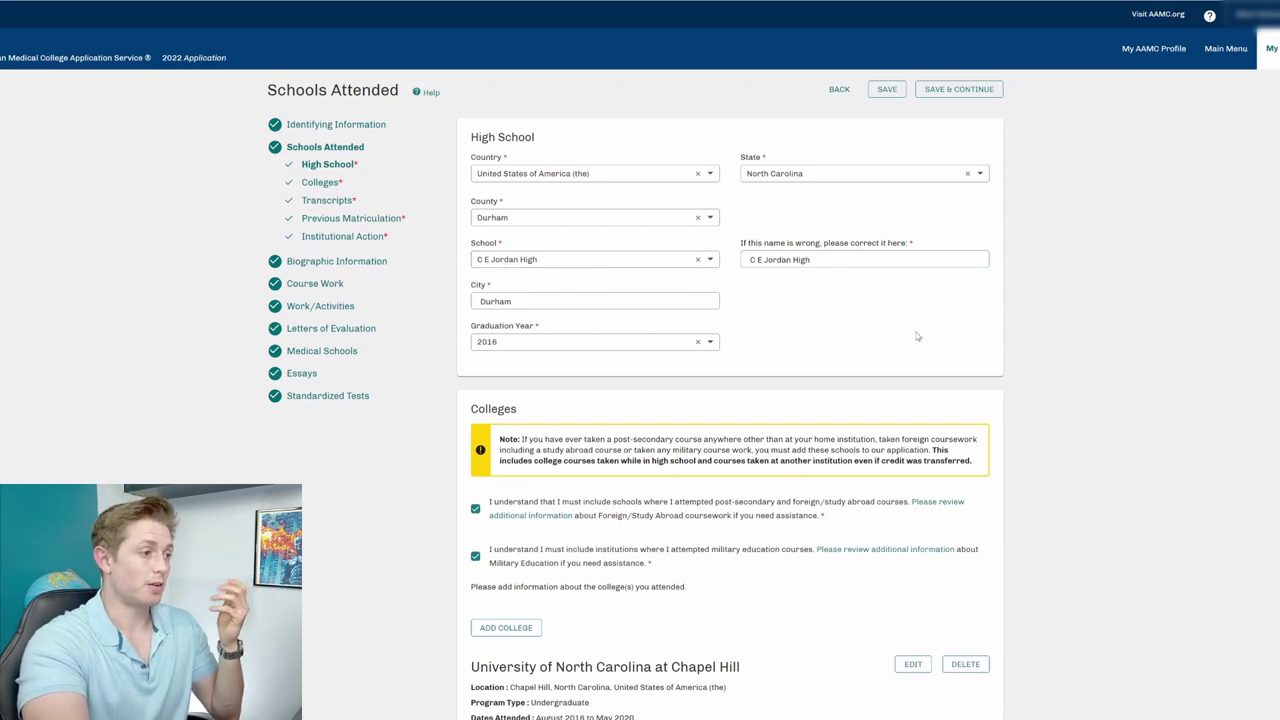
Step: Open the University of North Carolina at Chapel Hill college entry for editing and browse the available North Carolina schools
scroll(908, 340, "down", 5)
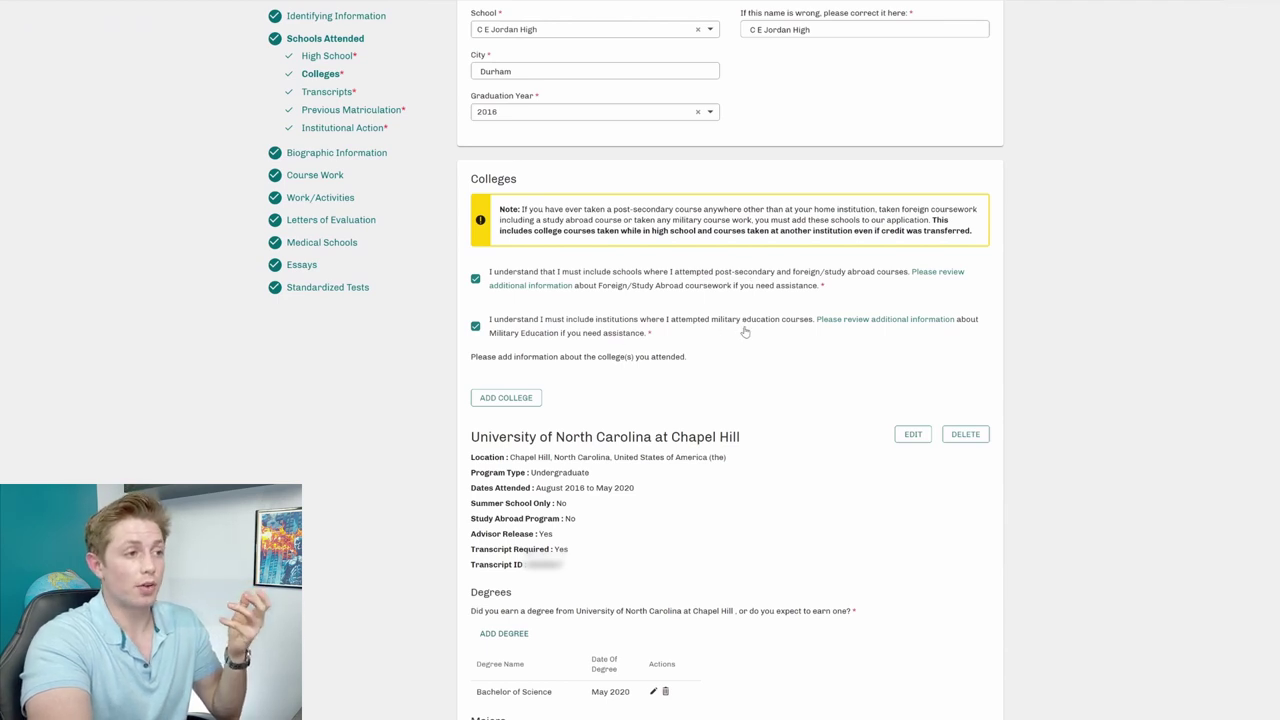
scroll(780, 323, "down", 1)
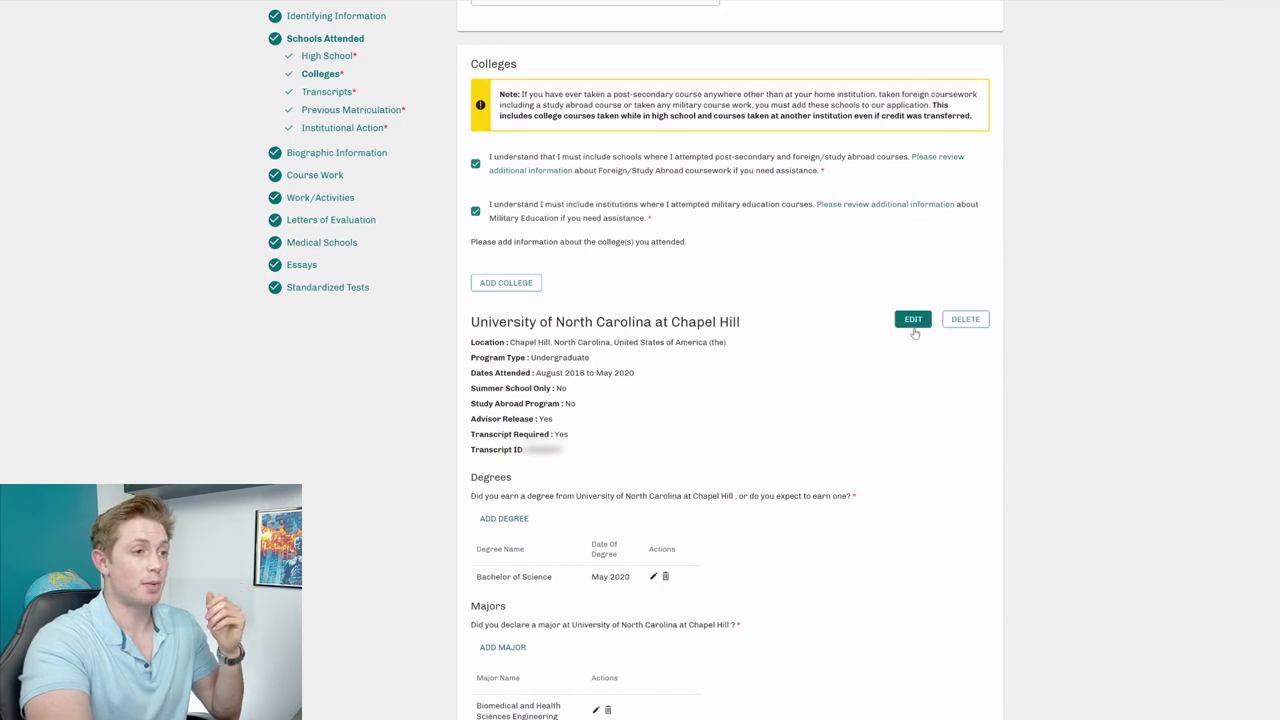
left_click(913, 320)
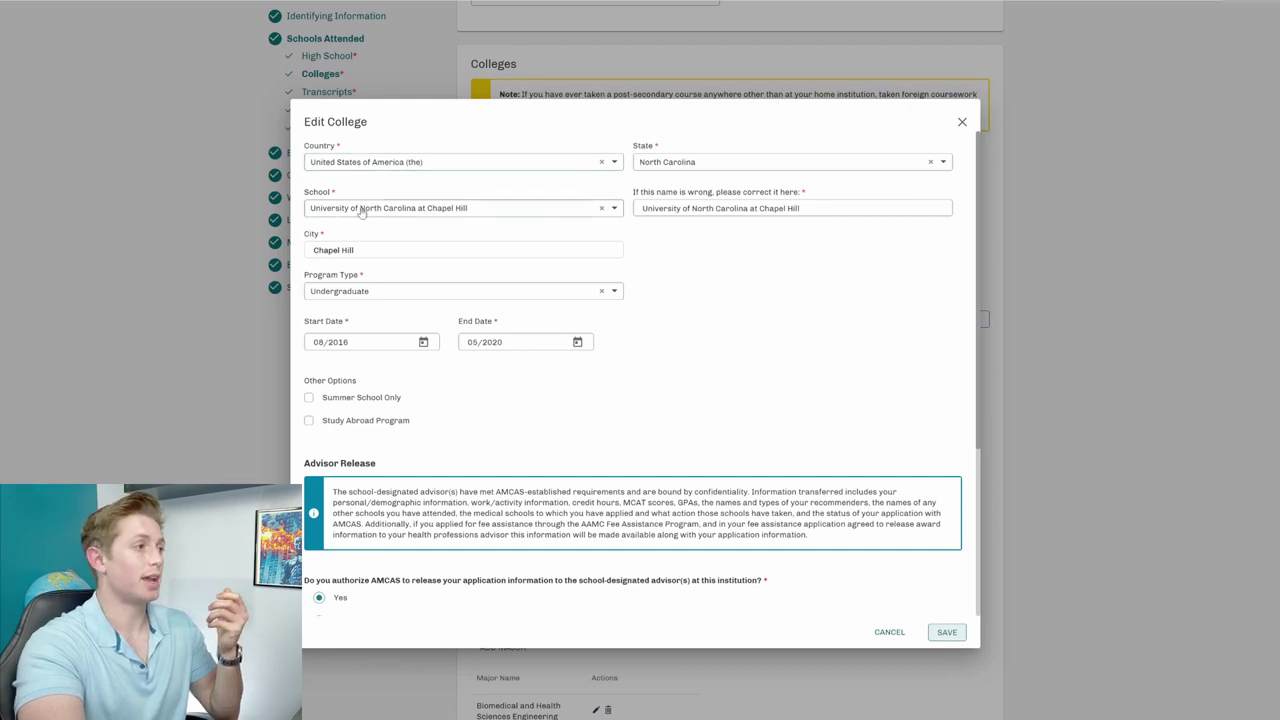
left_click(495, 215)
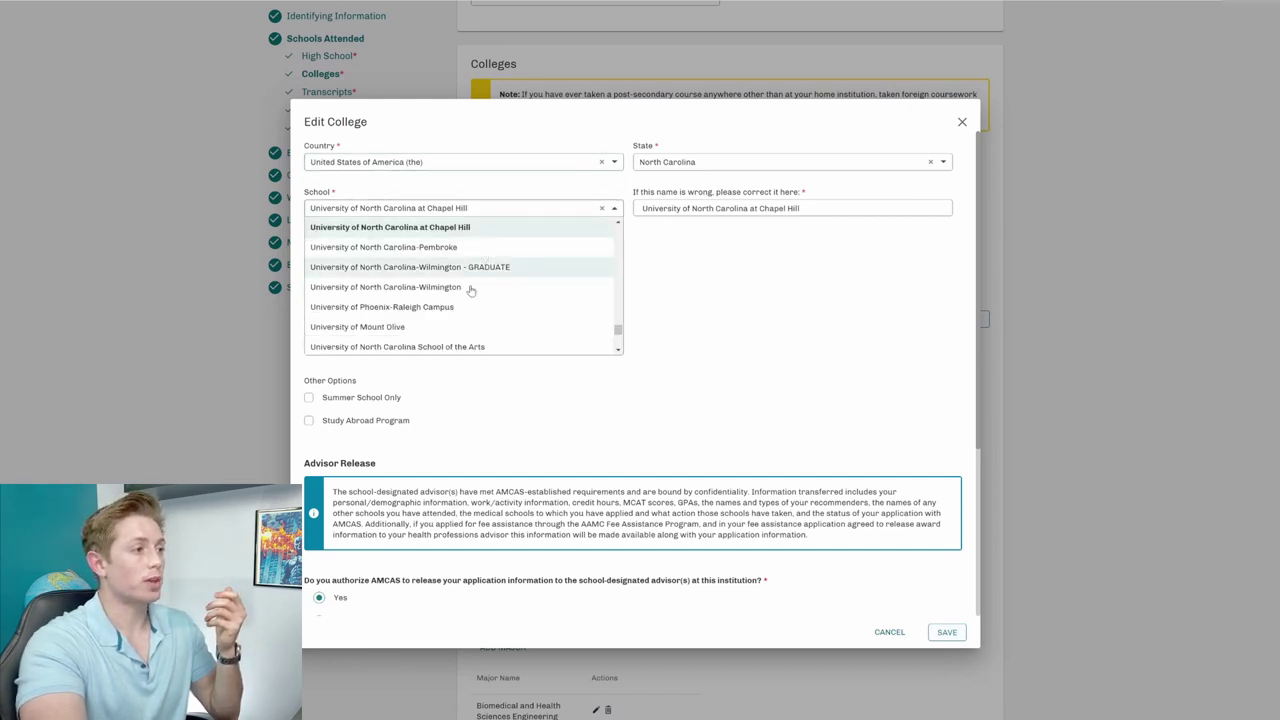
scroll(466, 310, "down", 15)
scroll(464, 315, "up", 15)
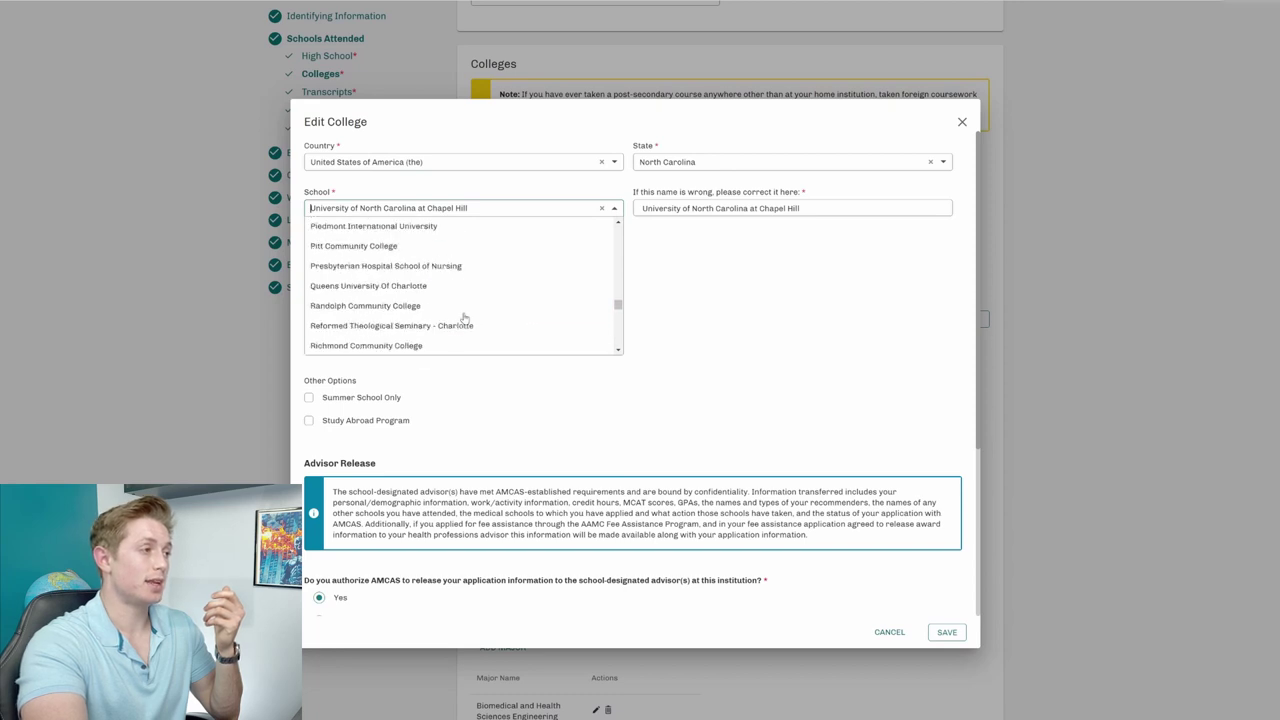
scroll(463, 308, "up", 5)
left_click(786, 267)
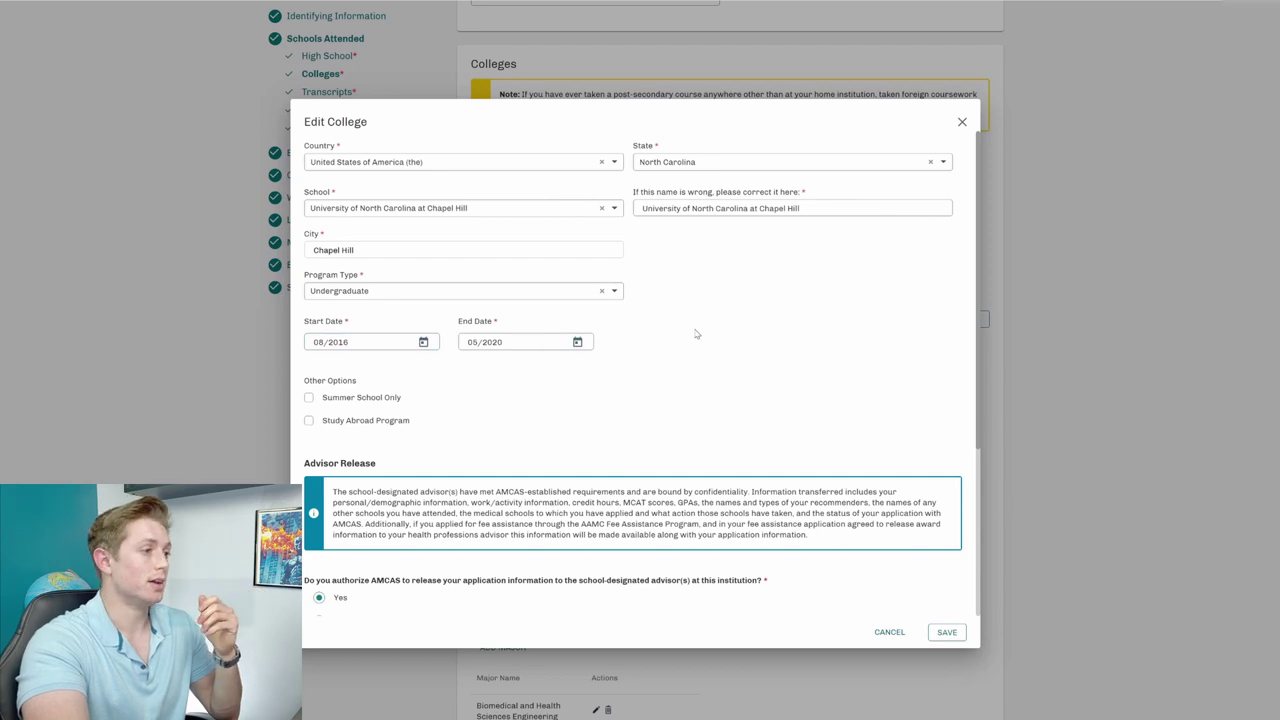
Step: Review the advisor release and transcript request questions of the college entry and save it
scroll(696, 333, "down", 5)
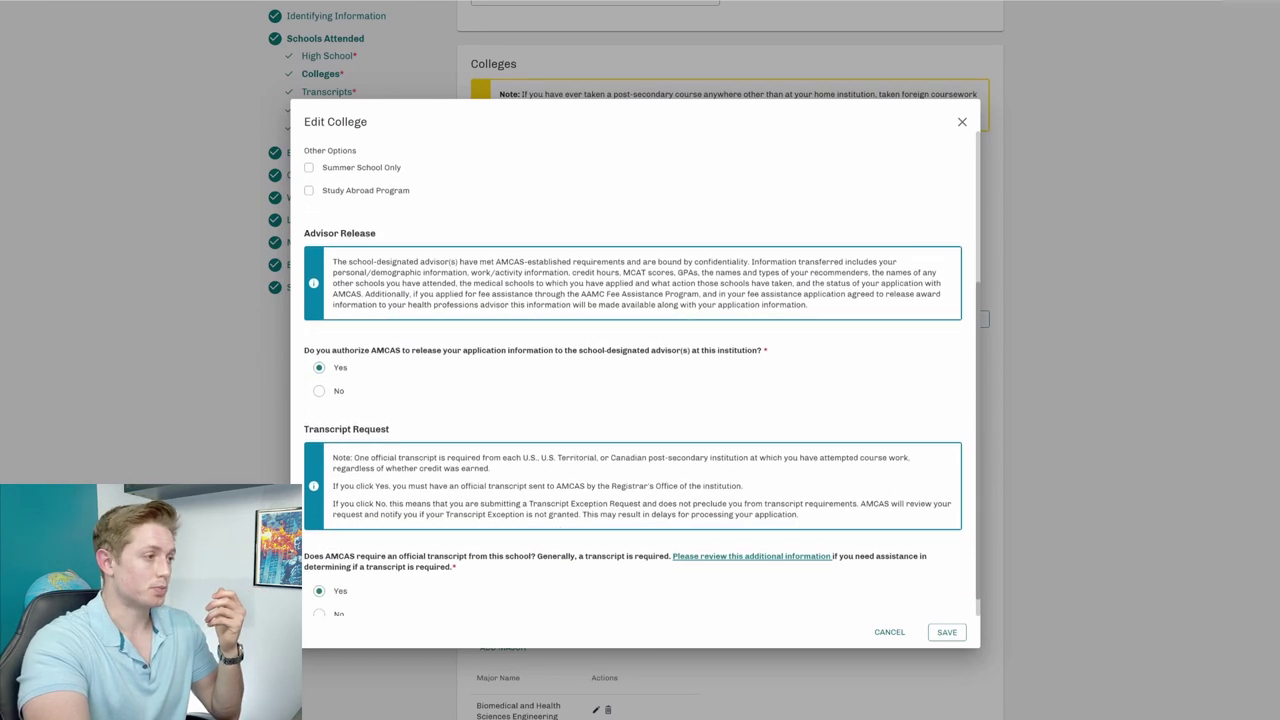
scroll(424, 344, "down", 1)
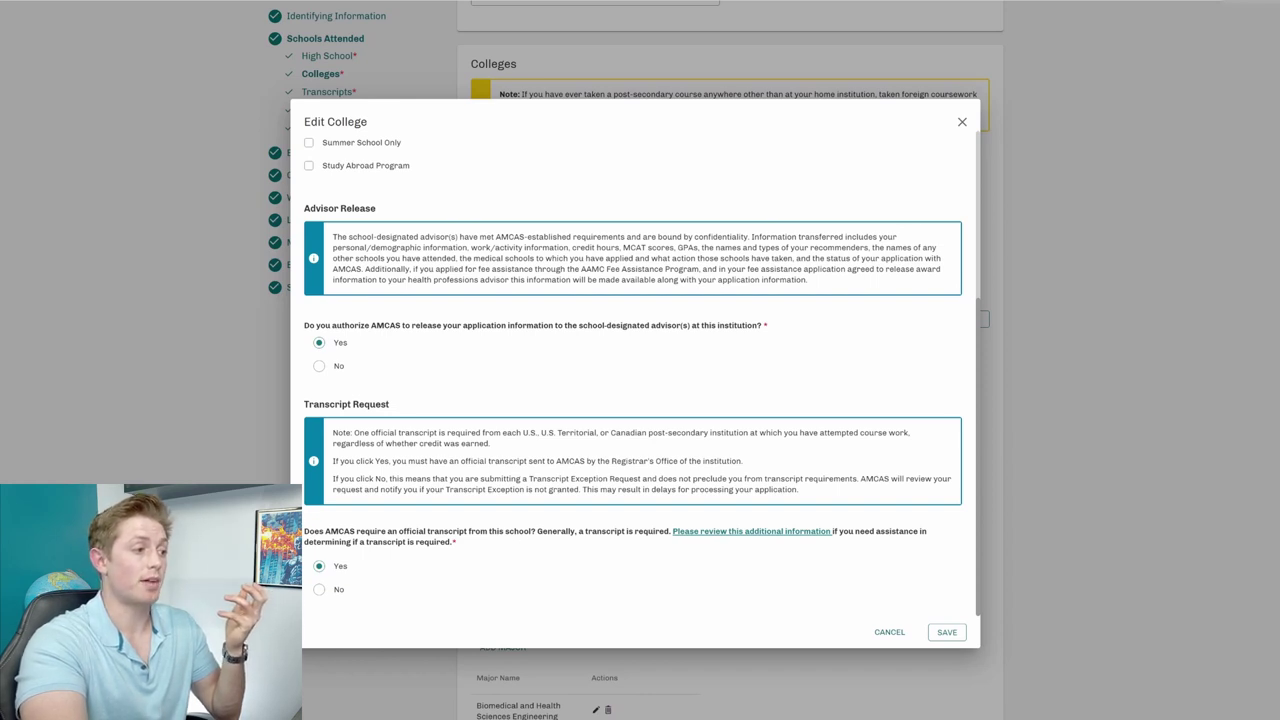
left_click_drag(304, 531, 536, 531)
left_click(608, 550)
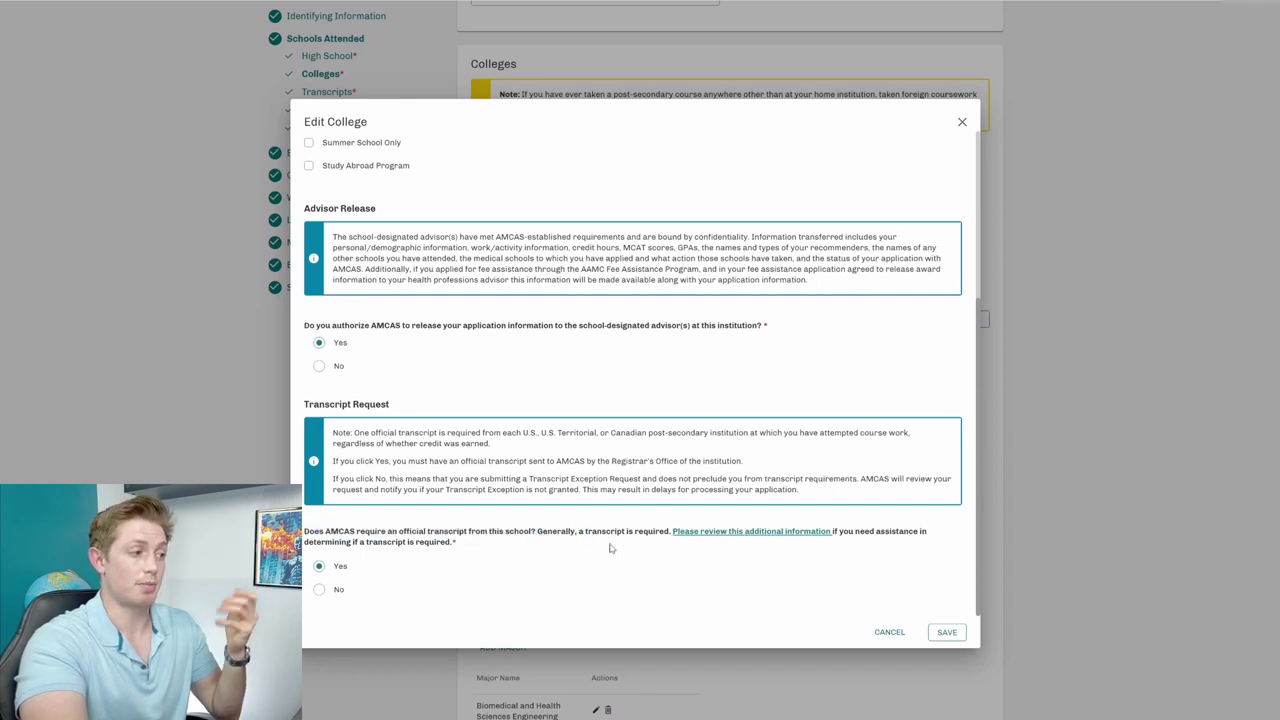
left_click(948, 630)
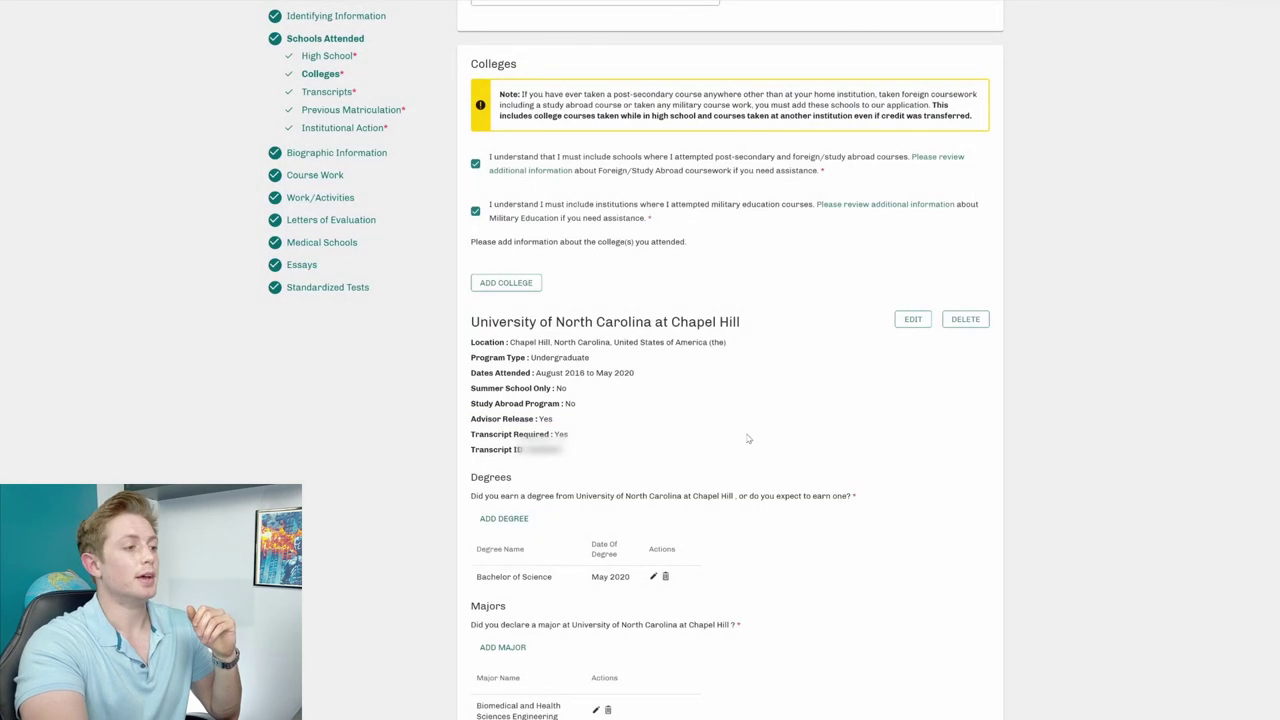
Step: Inspect the college's degree, major and minor entries one after another, closing each without changes
scroll(745, 435, "down", 2)
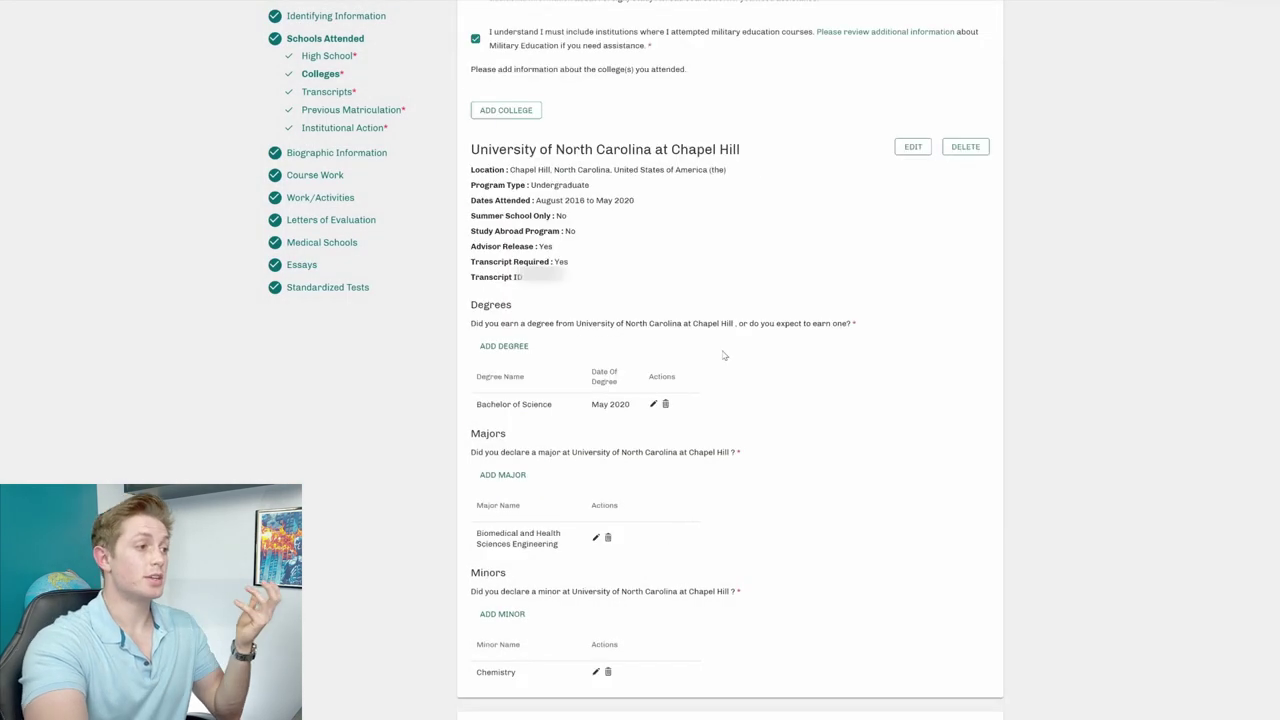
left_click(653, 404)
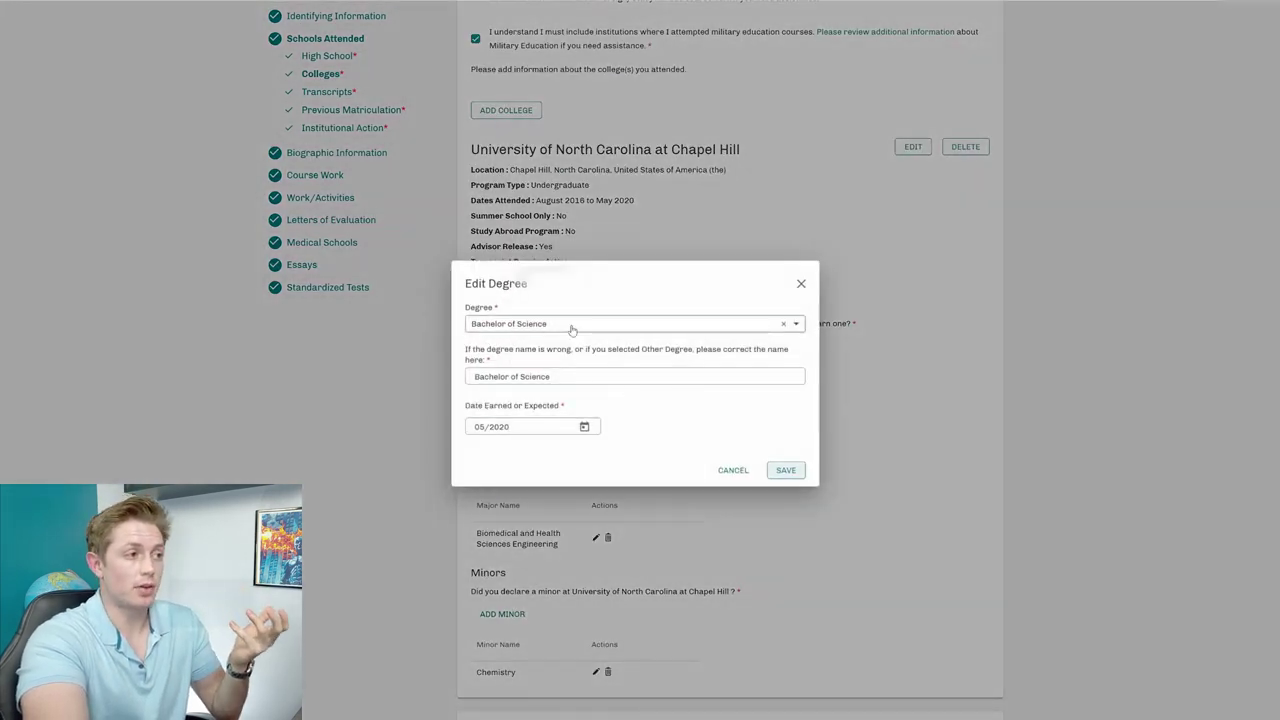
left_click(802, 284)
scroll(774, 311, "down", 1)
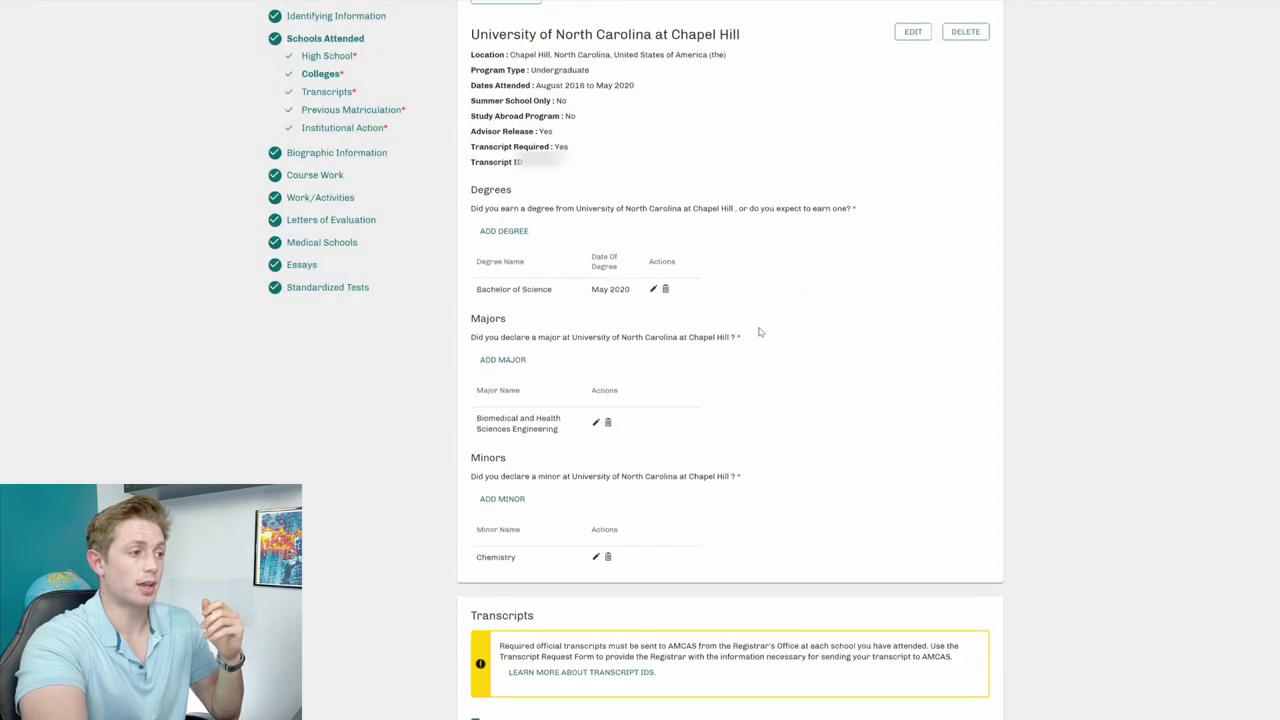
left_click(595, 424)
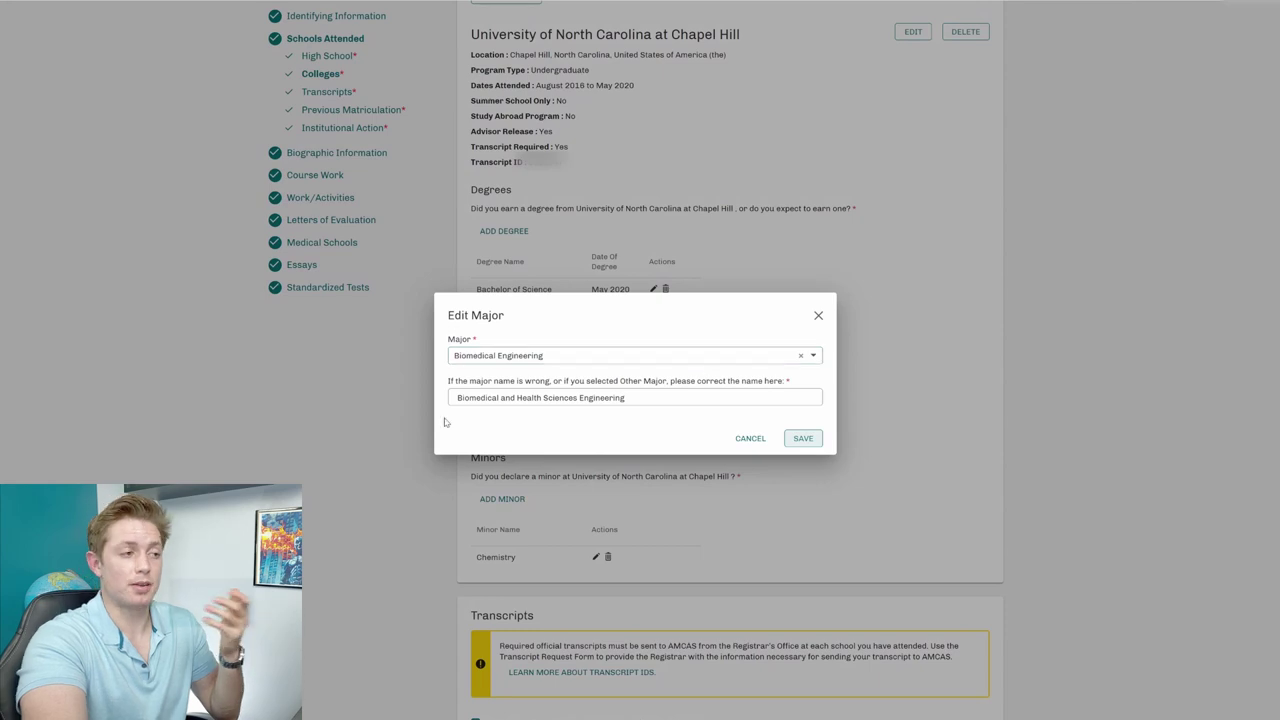
left_click(818, 315)
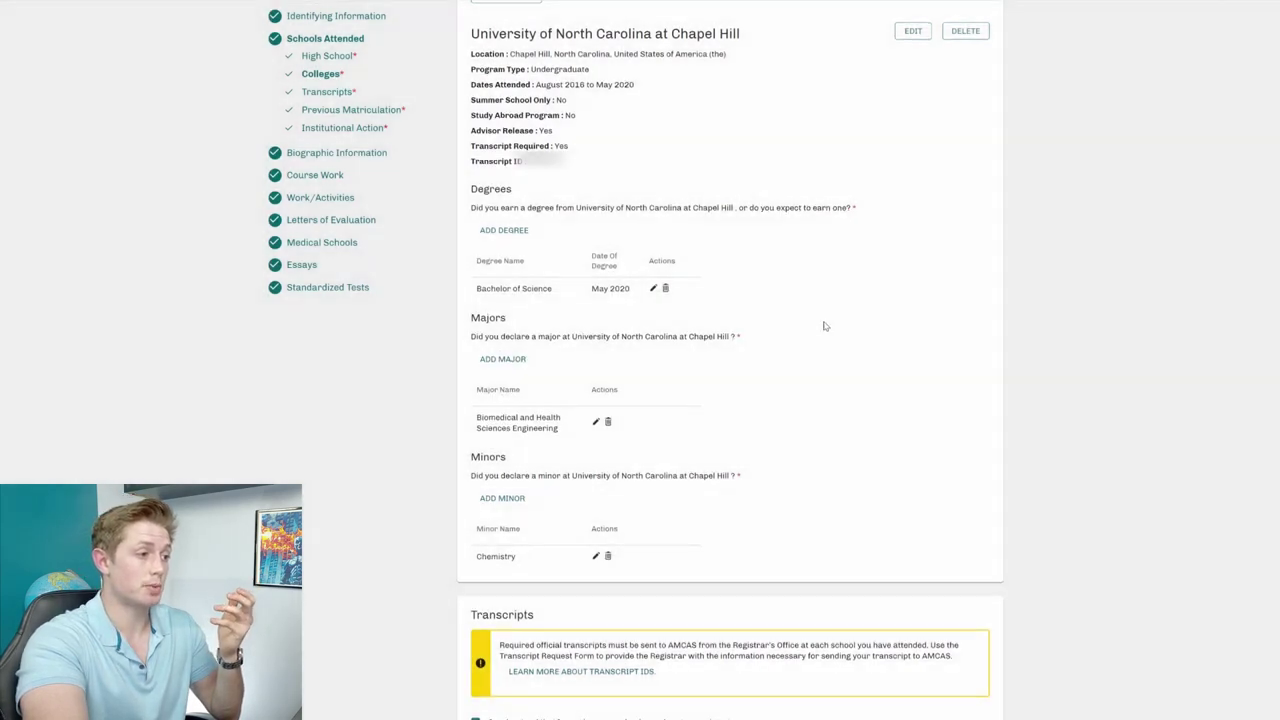
scroll(591, 457, "down", 1)
left_click(595, 443)
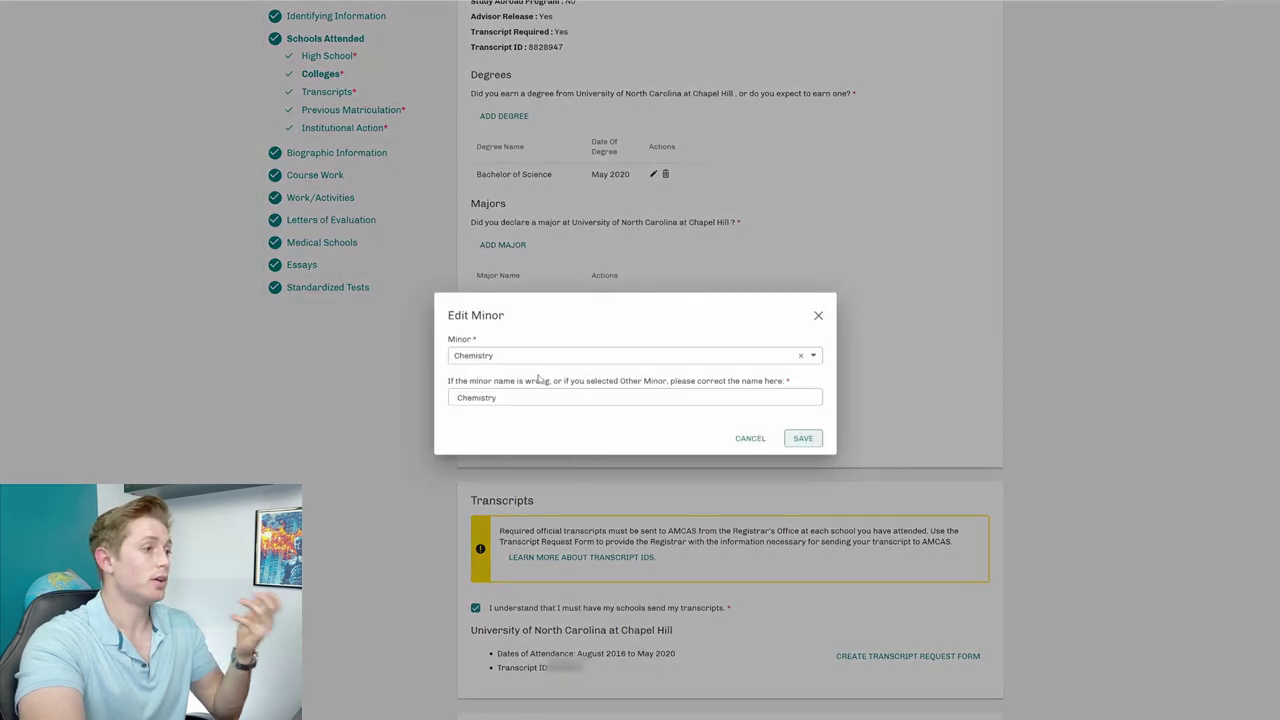
left_click(818, 315)
Step: Review the transcripts, previous matriculation and institutional action answers, then save Schools Attended and continue to Biographic Information
scroll(851, 331, "down", 3)
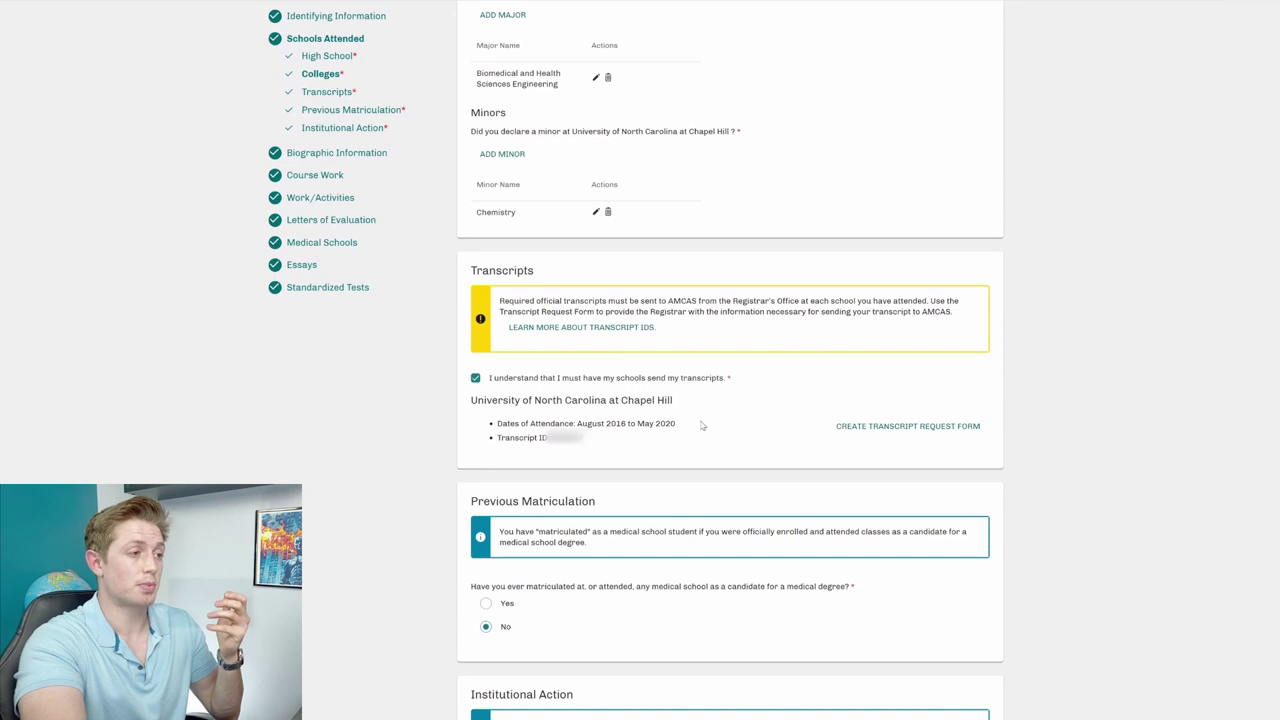
scroll(636, 446, "down", 2)
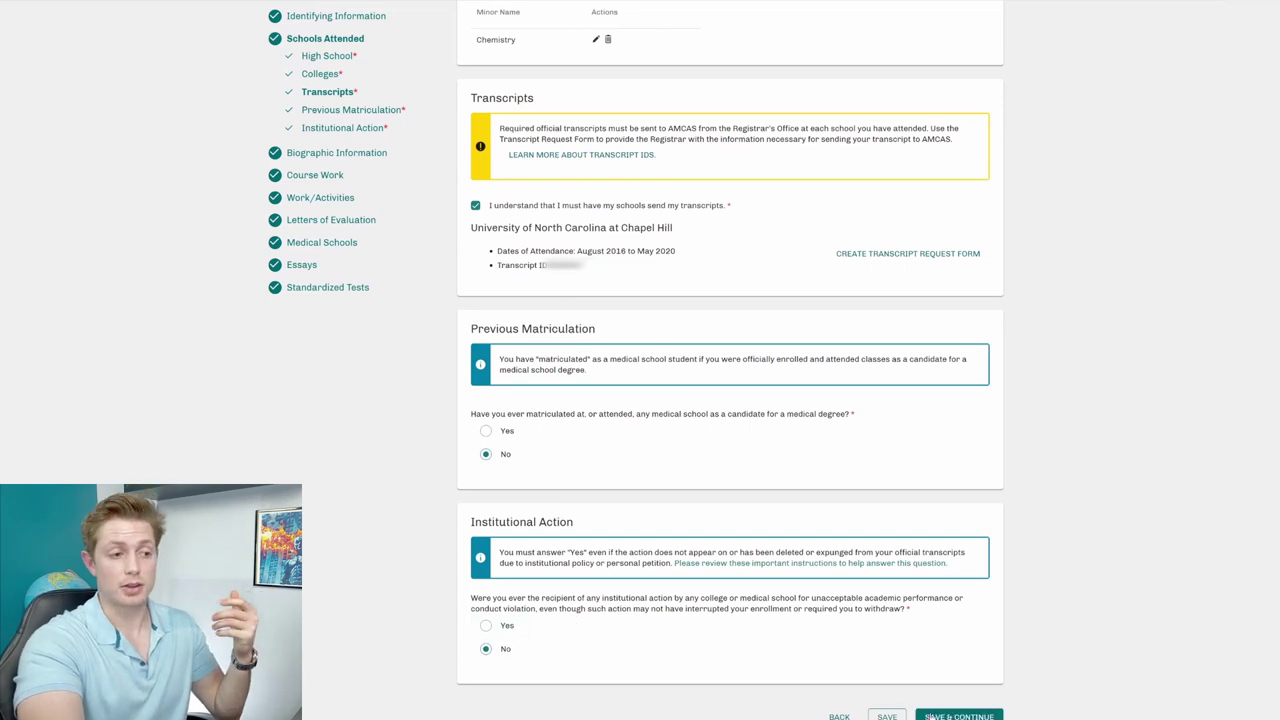
left_click(929, 717)
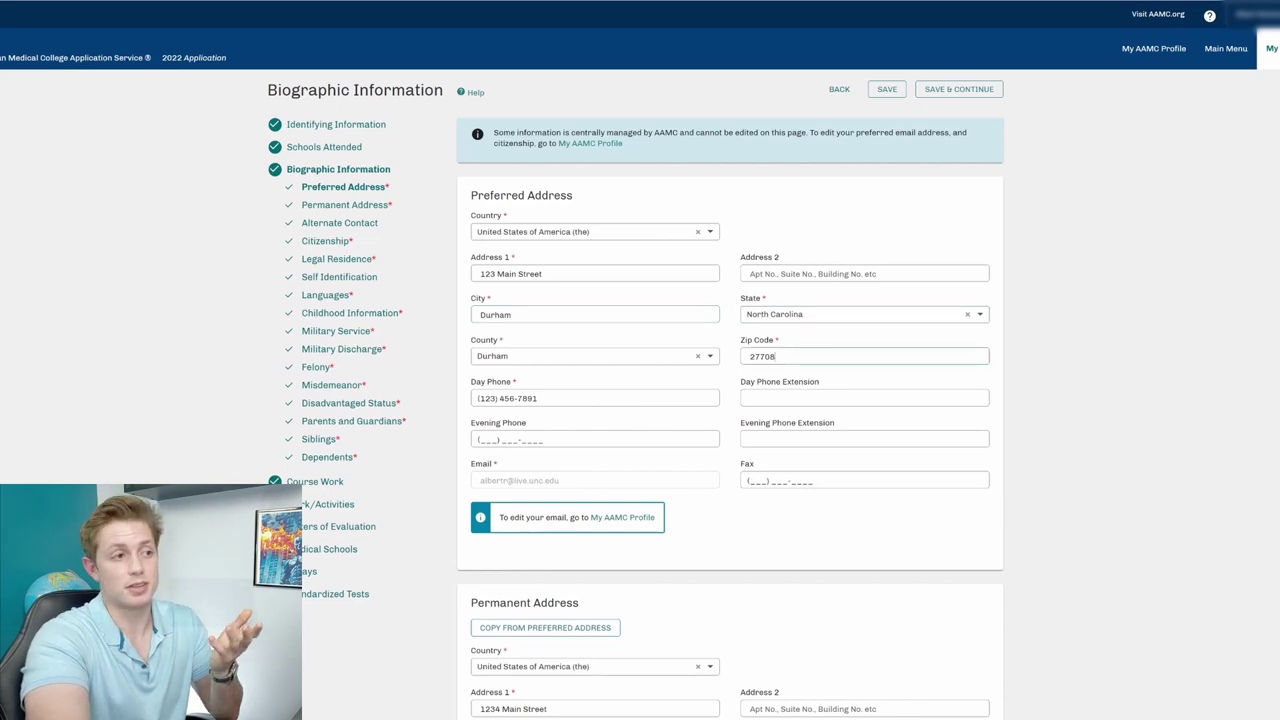
Step: Examine the preferred and permanent address details, including the day phone, and the alternate contact and citizenship sections
left_click_drag(538, 398, 455, 410)
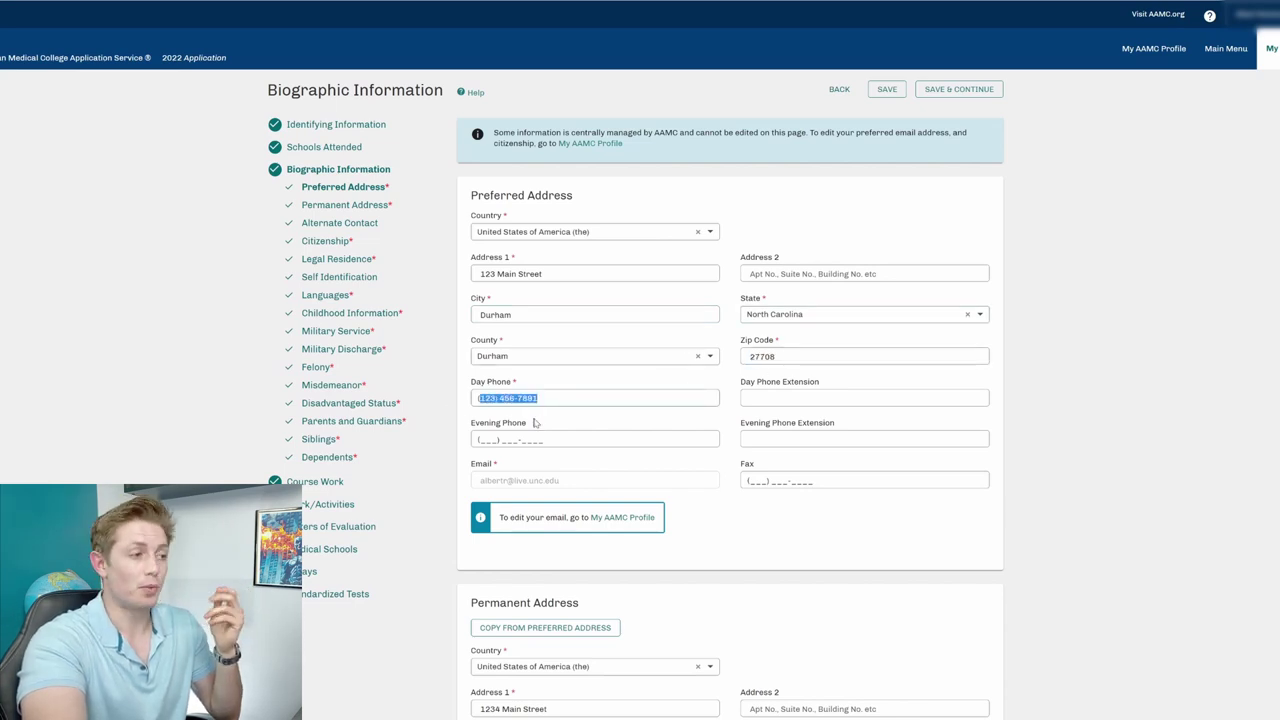
left_click(1056, 414)
scroll(781, 416, "down", 3)
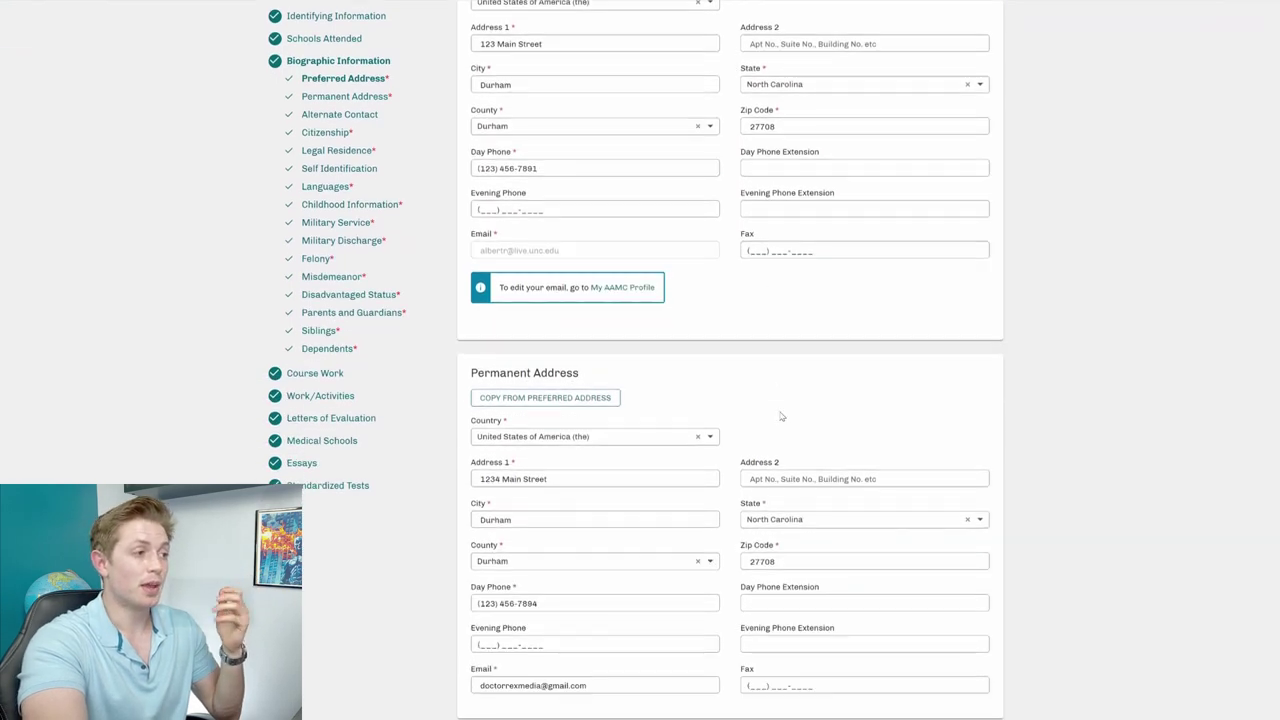
scroll(781, 416, "down", 1)
left_click_drag(555, 364, 489, 364)
left_click(906, 316)
scroll(660, 260, "down", 2)
scroll(716, 321, "down", 1)
scroll(716, 321, "down", 1)
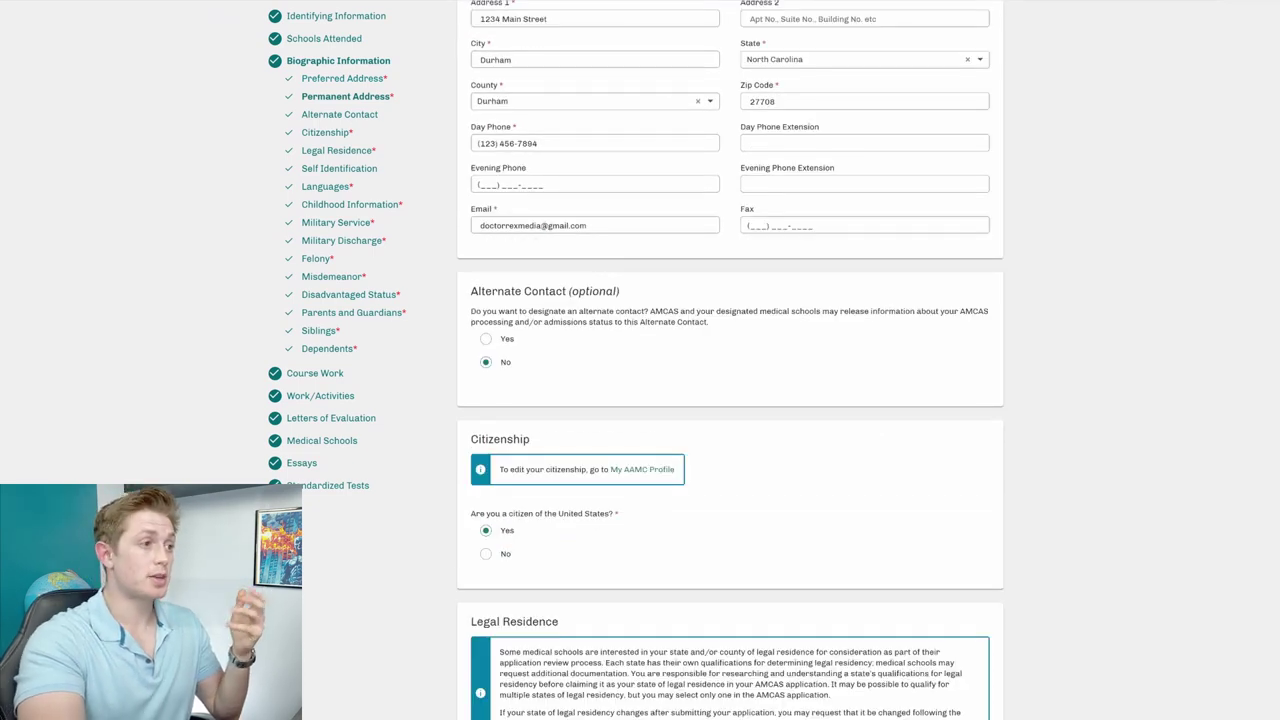
scroll(685, 310, "down", 1)
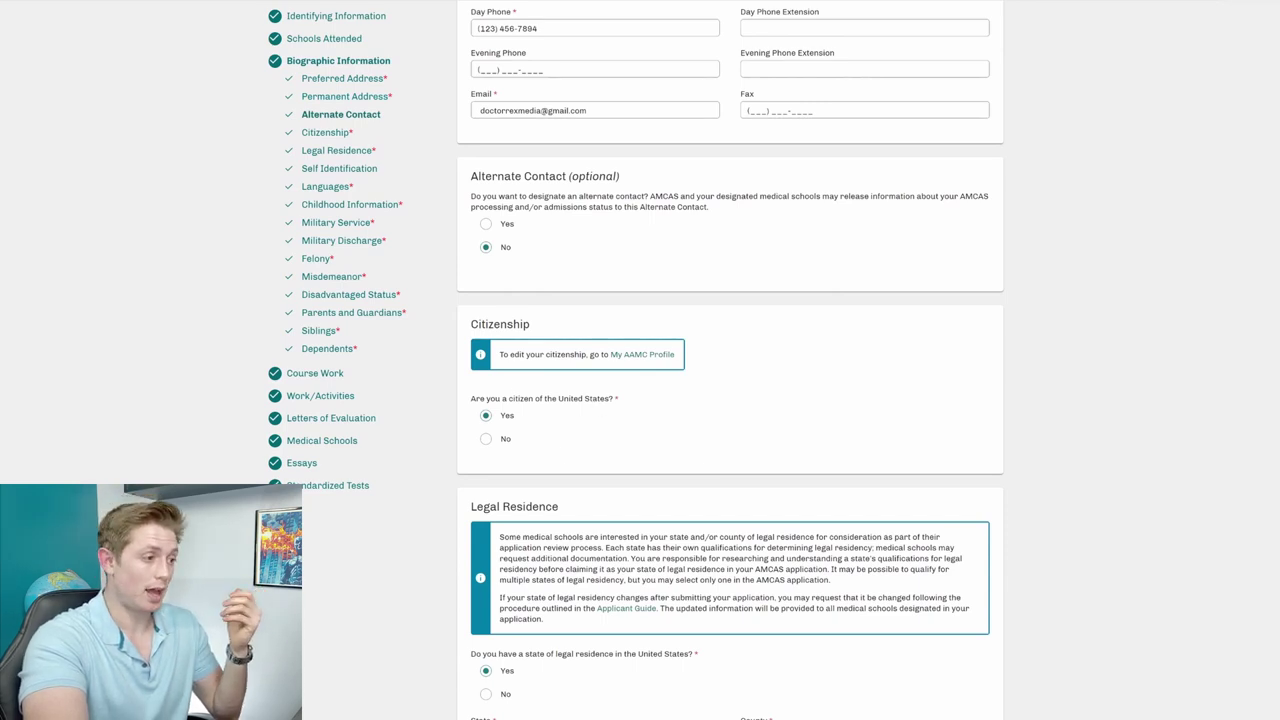
Step: Review the citizenship, legal residence and optional self-identification sections of Biographic Information
scroll(666, 357, "down", 2)
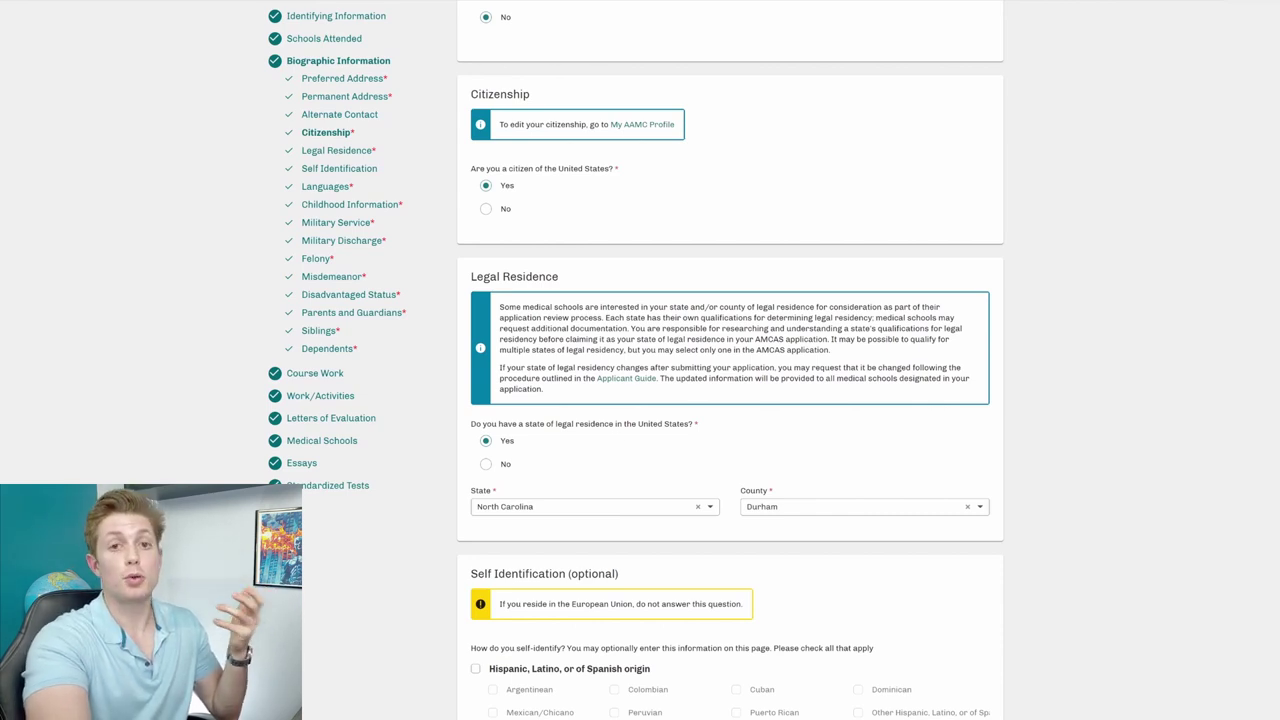
scroll(666, 232, "down", 3)
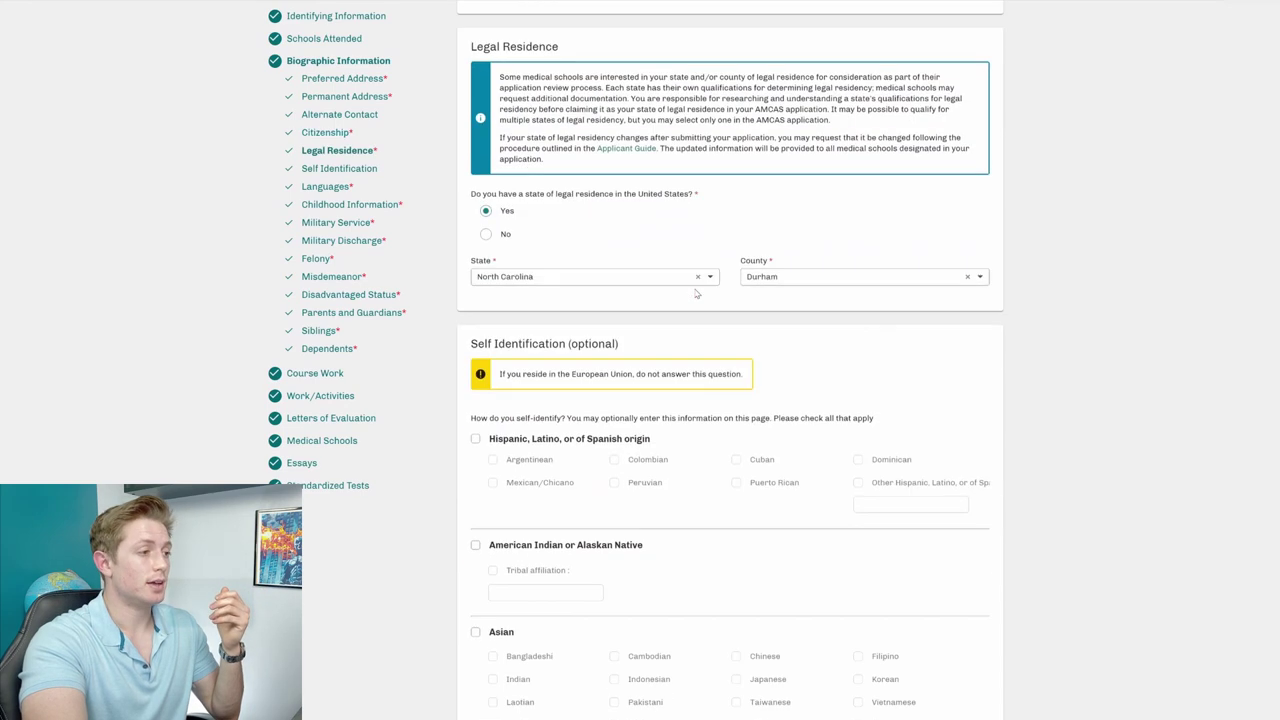
scroll(600, 256, "down", 1)
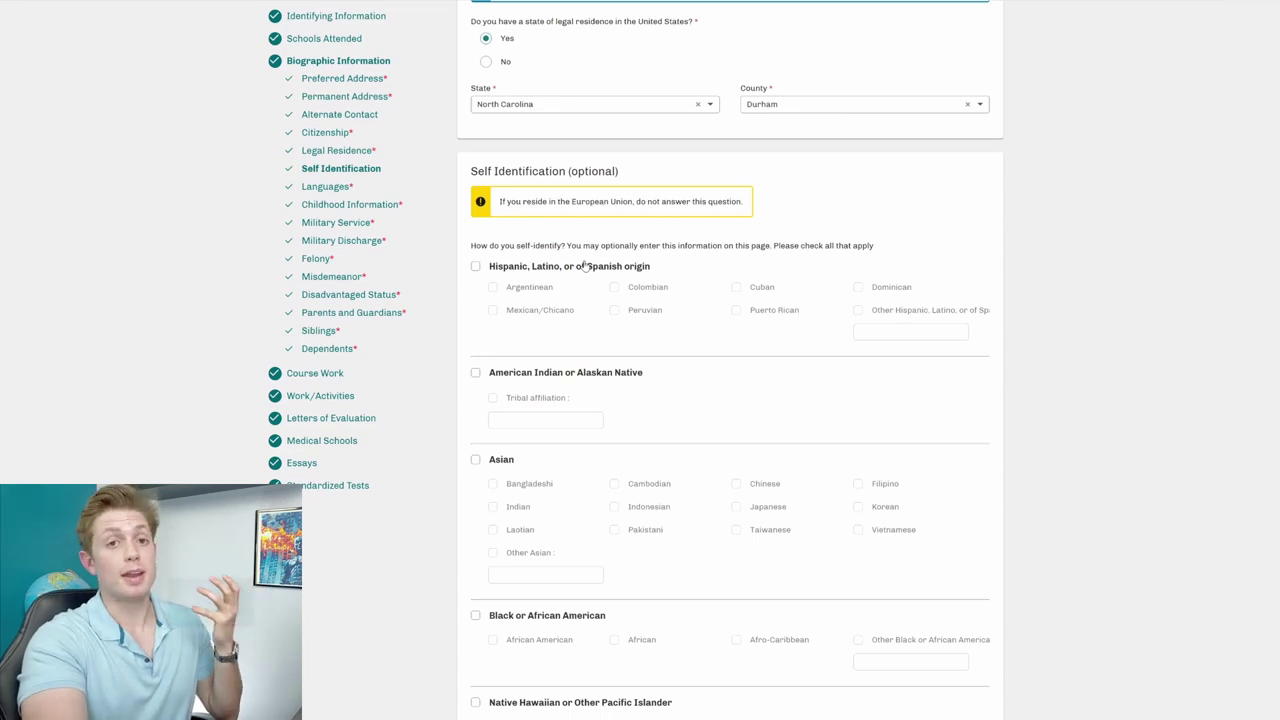
scroll(560, 237, "down", 3)
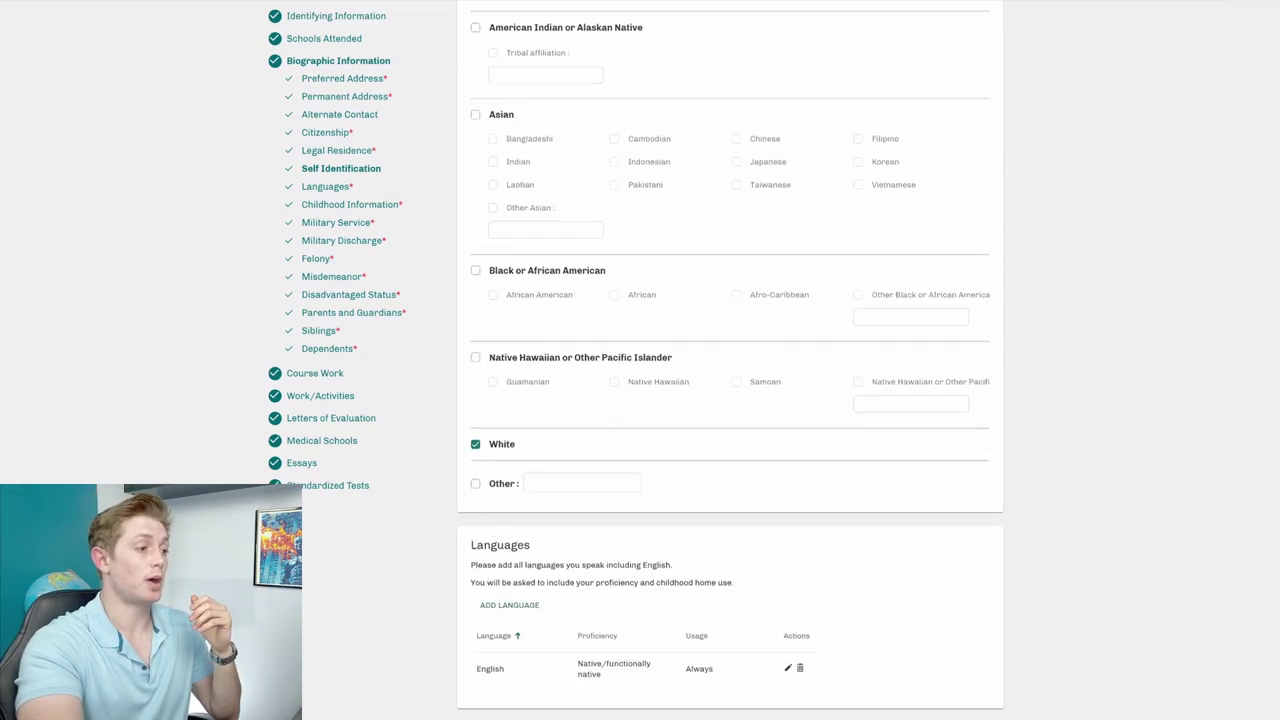
Step: Open the English entry under Languages, check its proficiency and childhood home use, and save it without changes
scroll(627, 426, "down", 2)
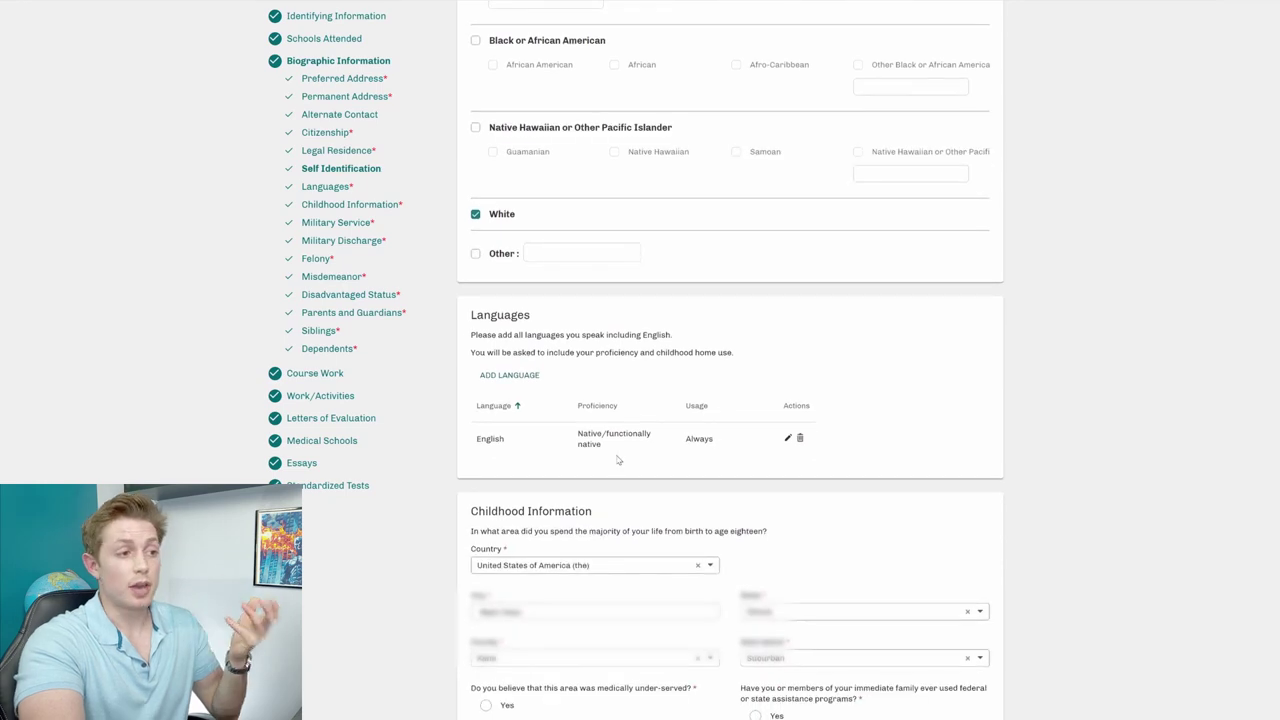
left_click(788, 439)
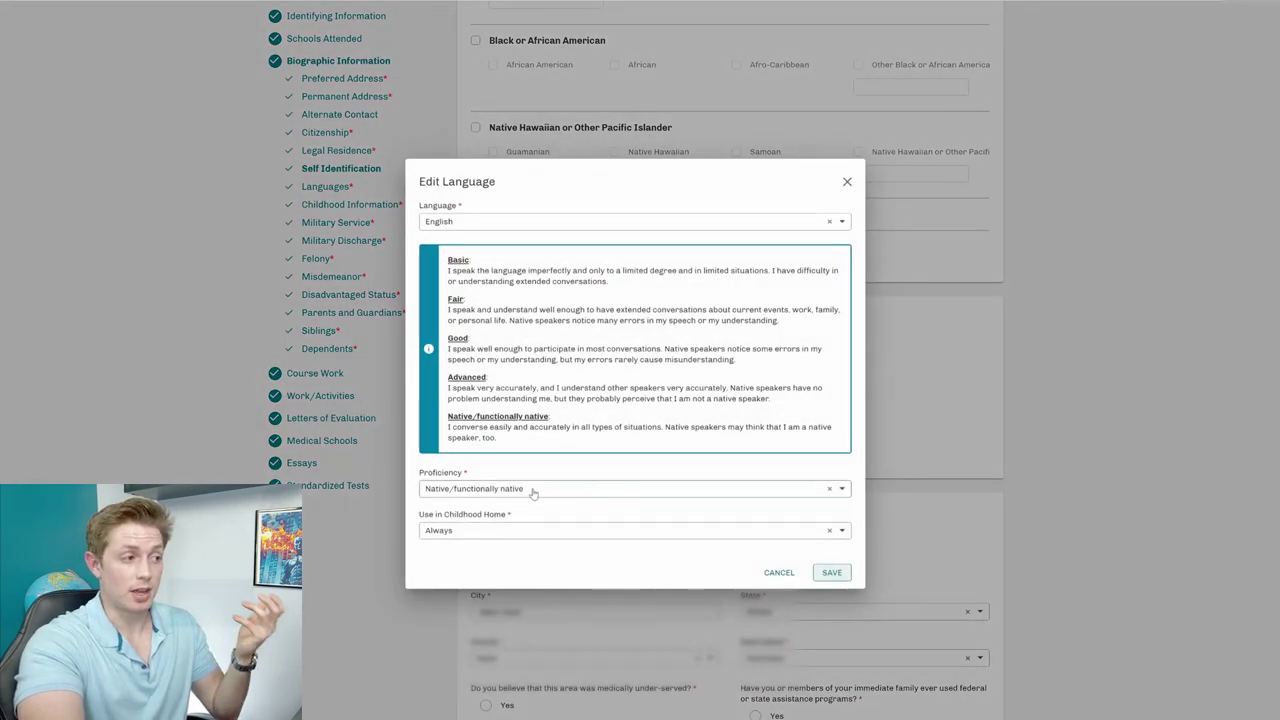
left_click(826, 576)
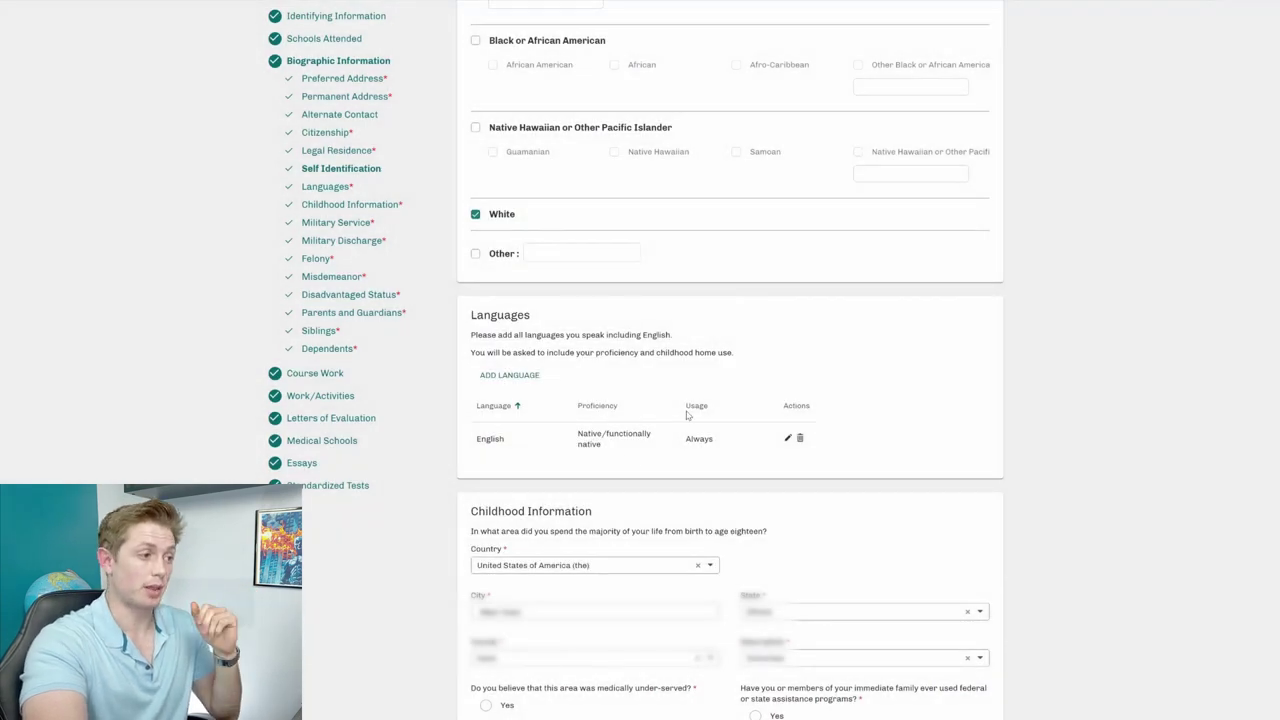
Step: Examine the Childhood Information questions, including the family income level options and the education payment percentages
scroll(688, 417, "down", 3)
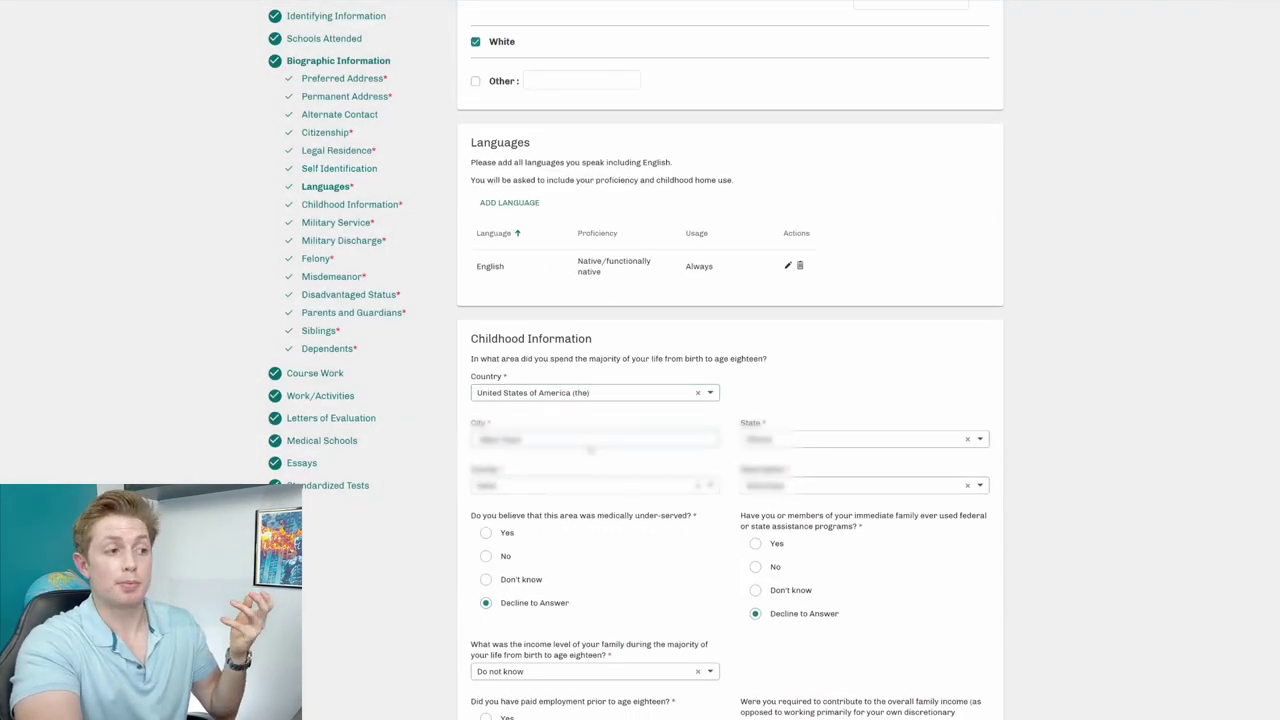
scroll(591, 450, "down", 3)
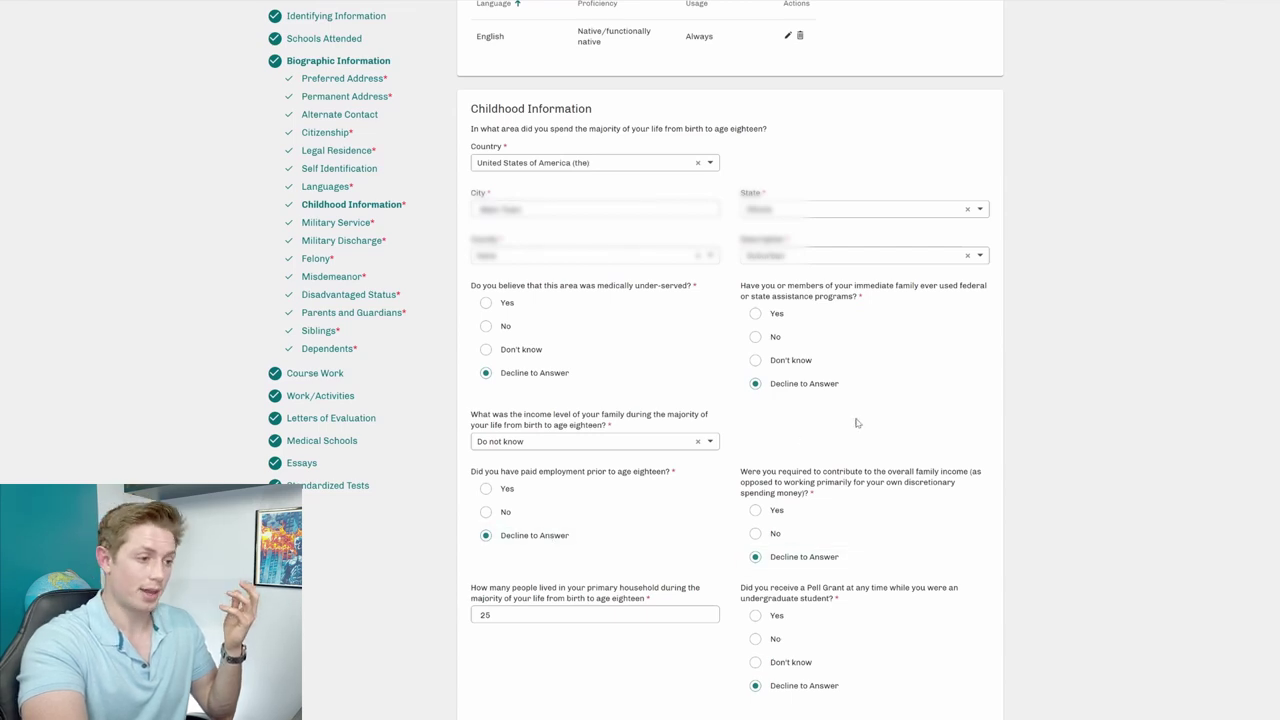
left_click(670, 447)
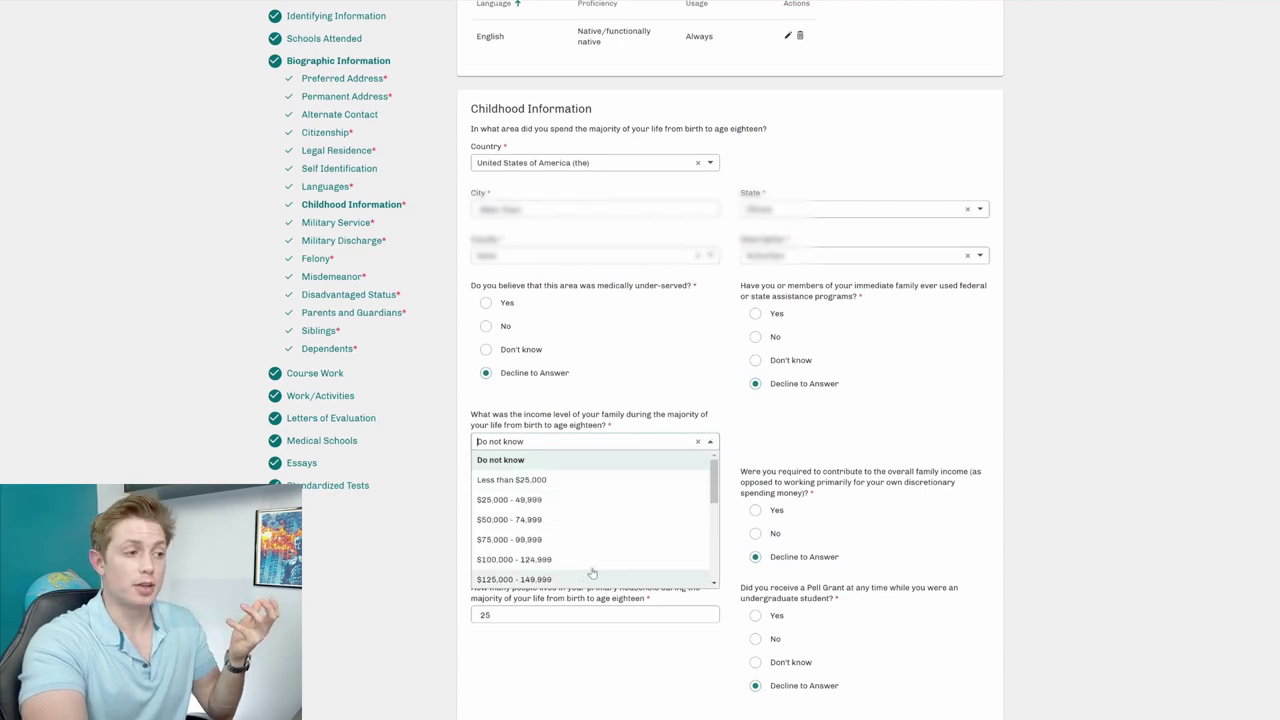
scroll(600, 545, "down", 5)
scroll(605, 540, "down", 3)
left_click(703, 415)
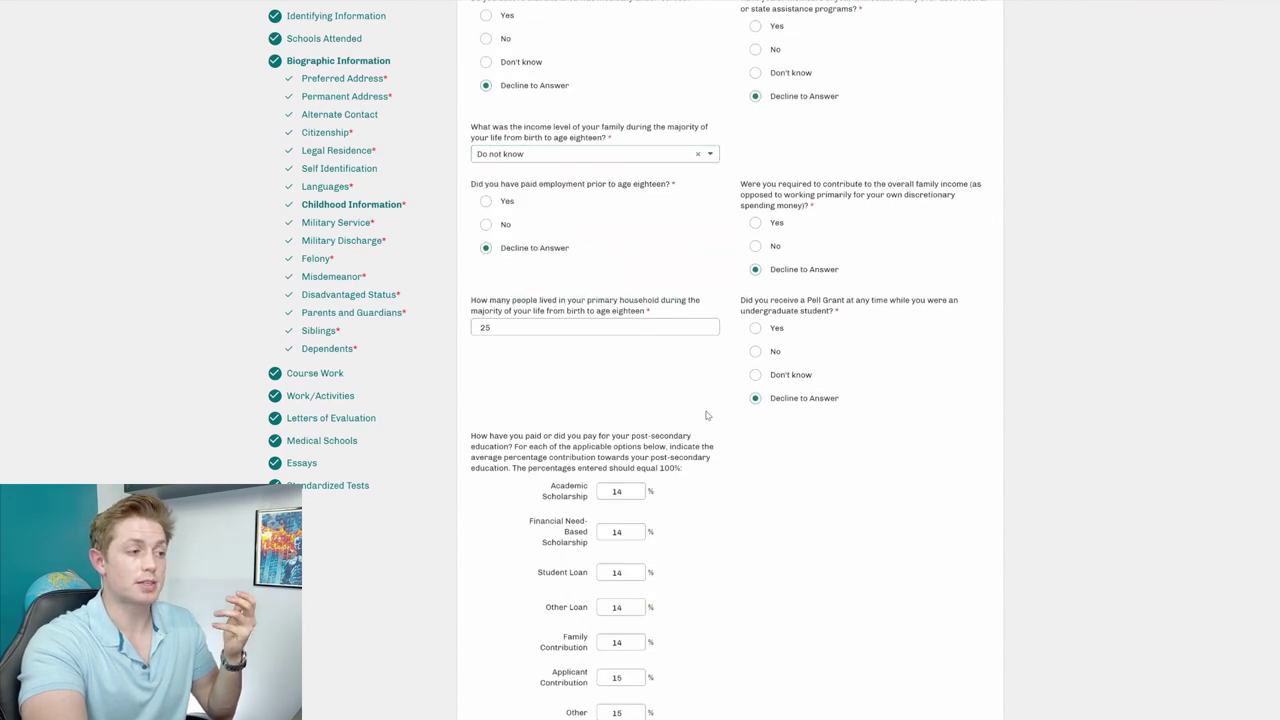
scroll(697, 409, "down", 1)
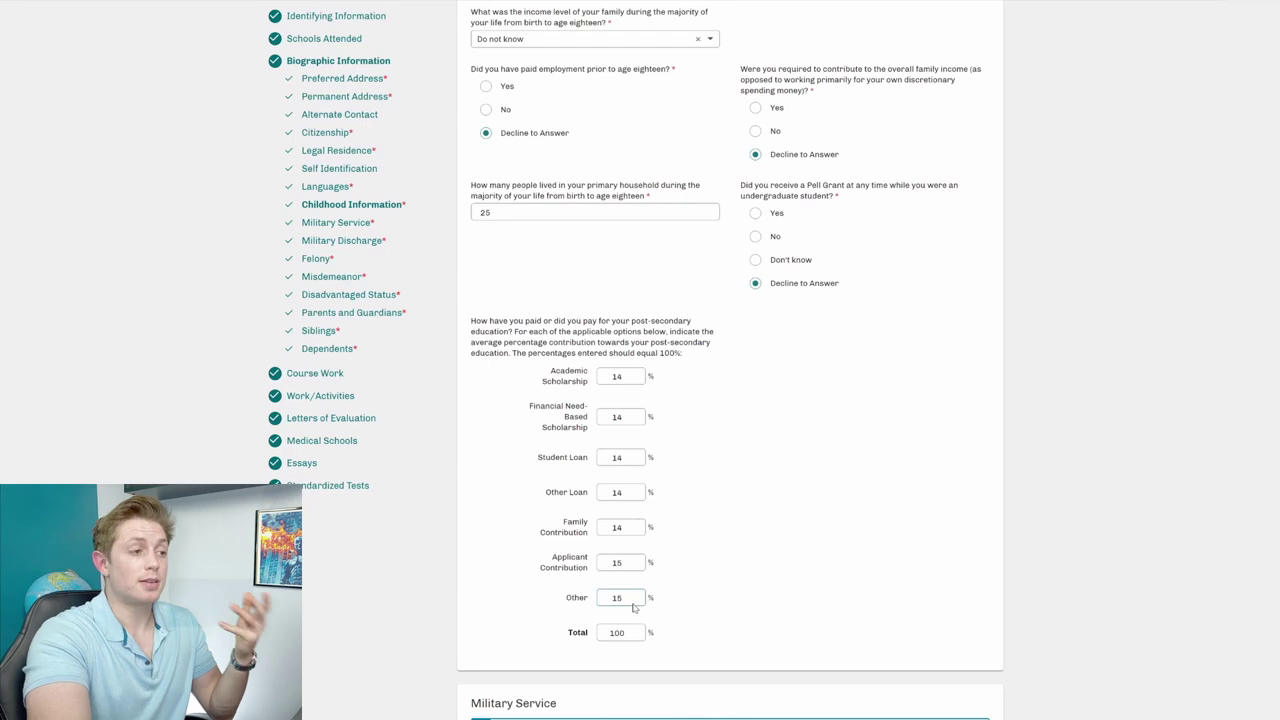
Step: Review the military service, military discharge and felony questions
scroll(740, 530, "down", 5)
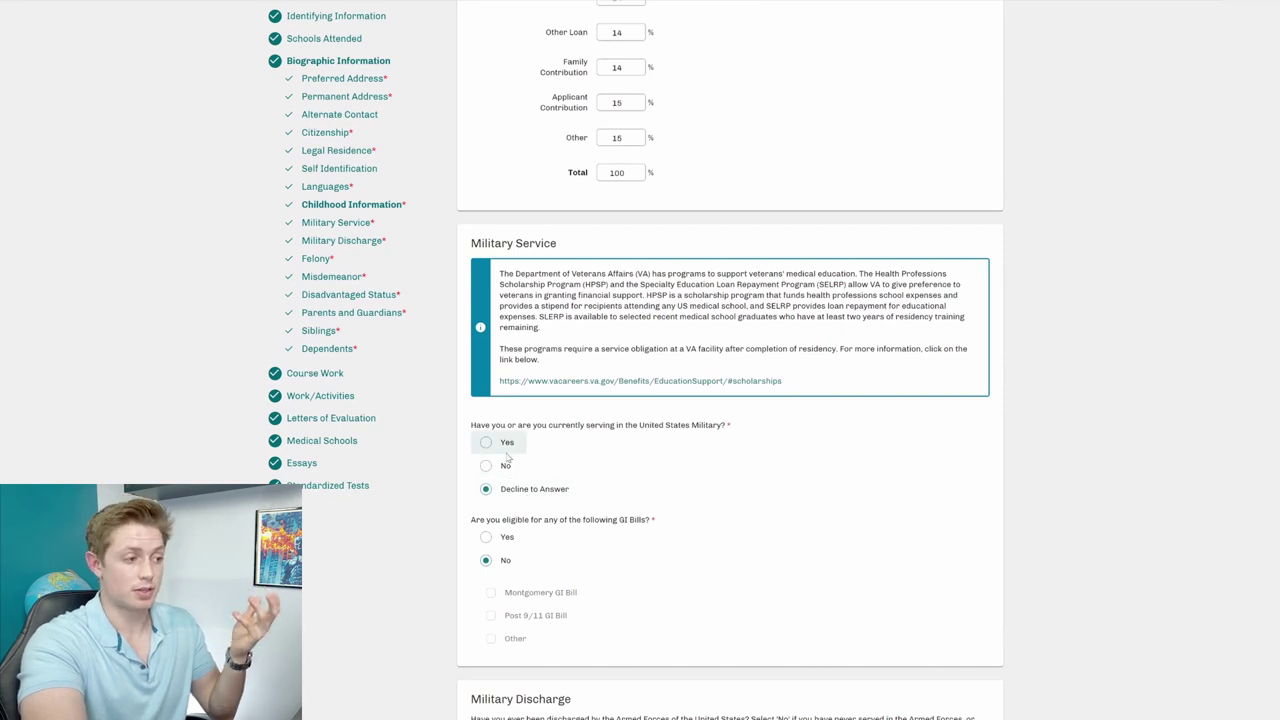
scroll(780, 490, "down", 2)
scroll(786, 467, "down", 1)
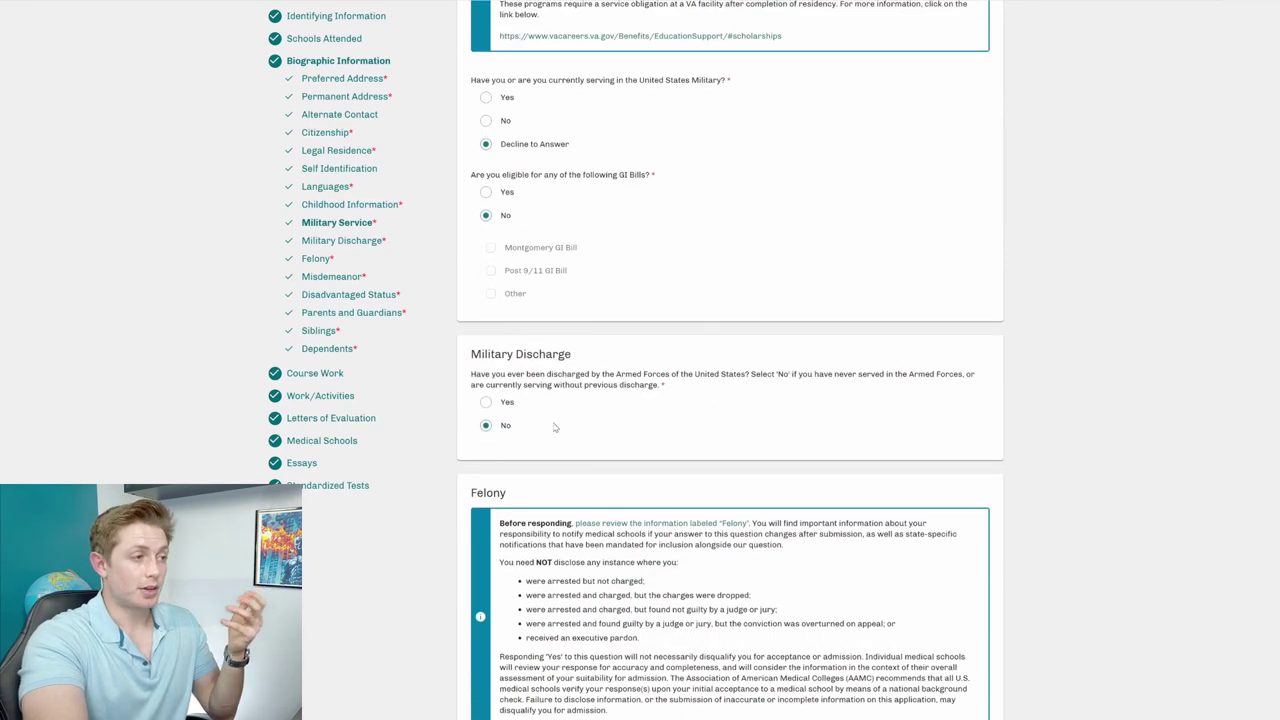
scroll(557, 425, "down", 4)
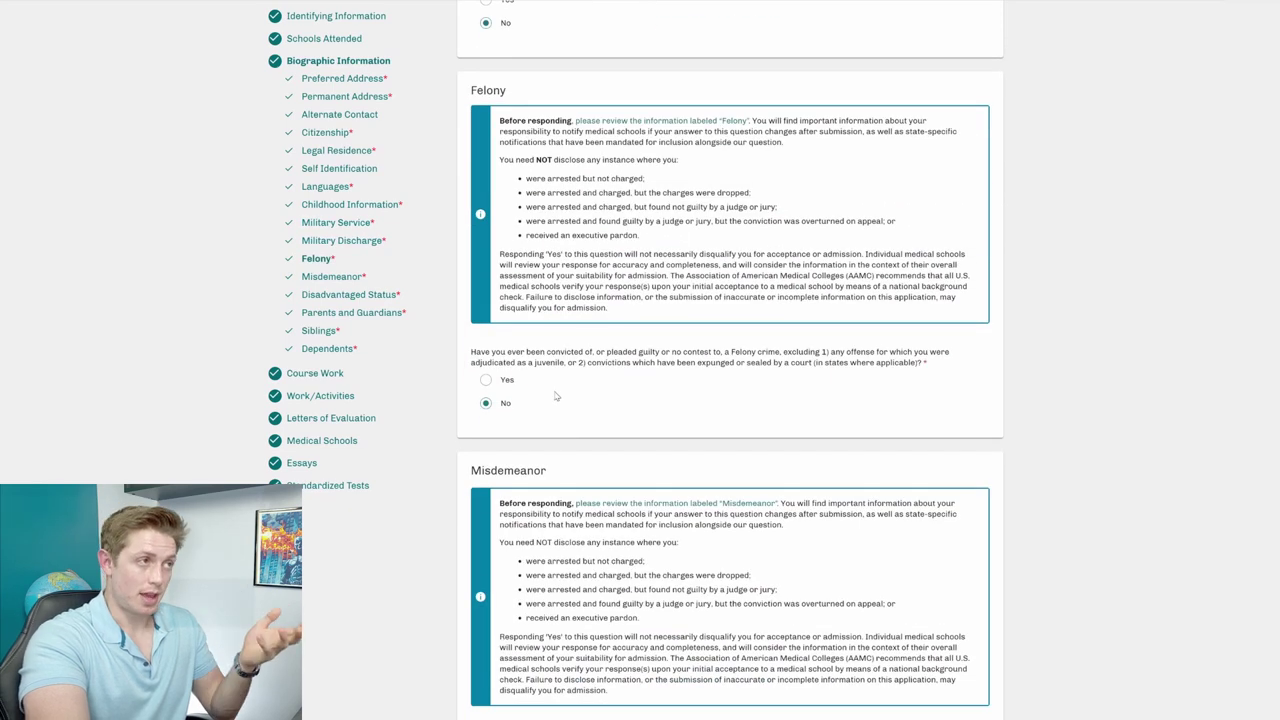
Step: Review the misdemeanor question and read the help definitions for disadvantaged status, closing them when done
scroll(556, 396, "down", 4)
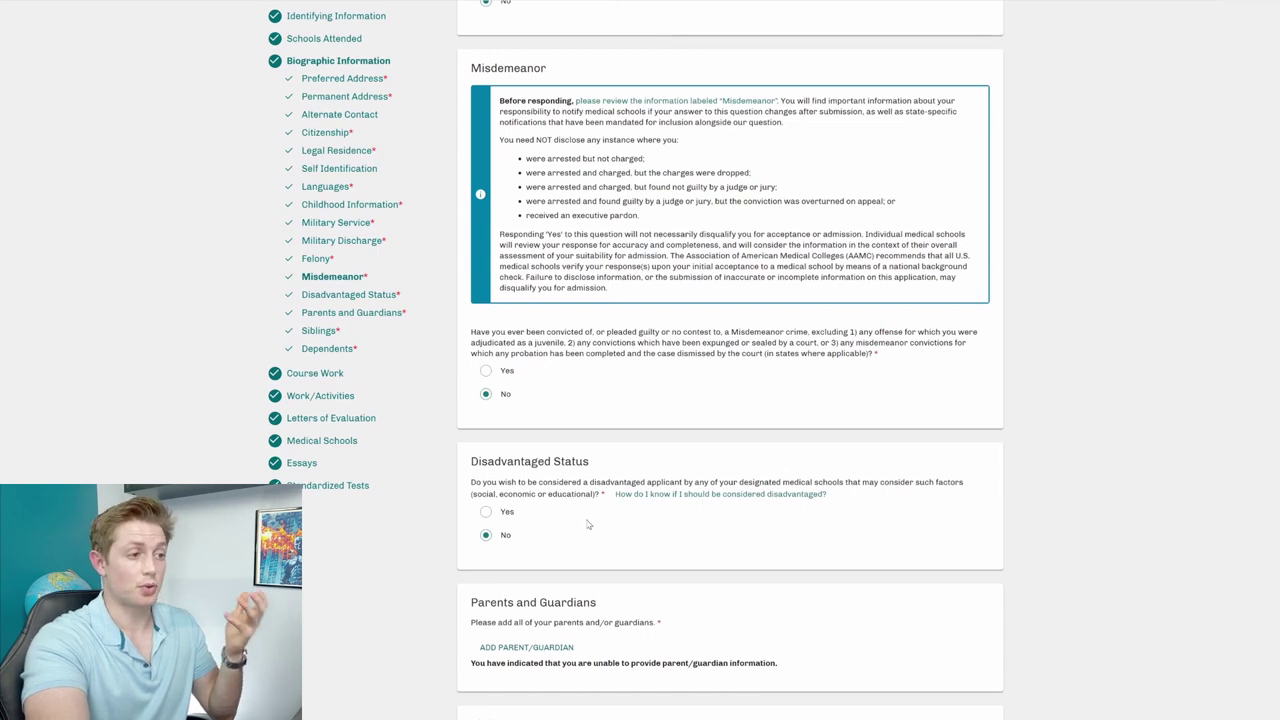
left_click(758, 496)
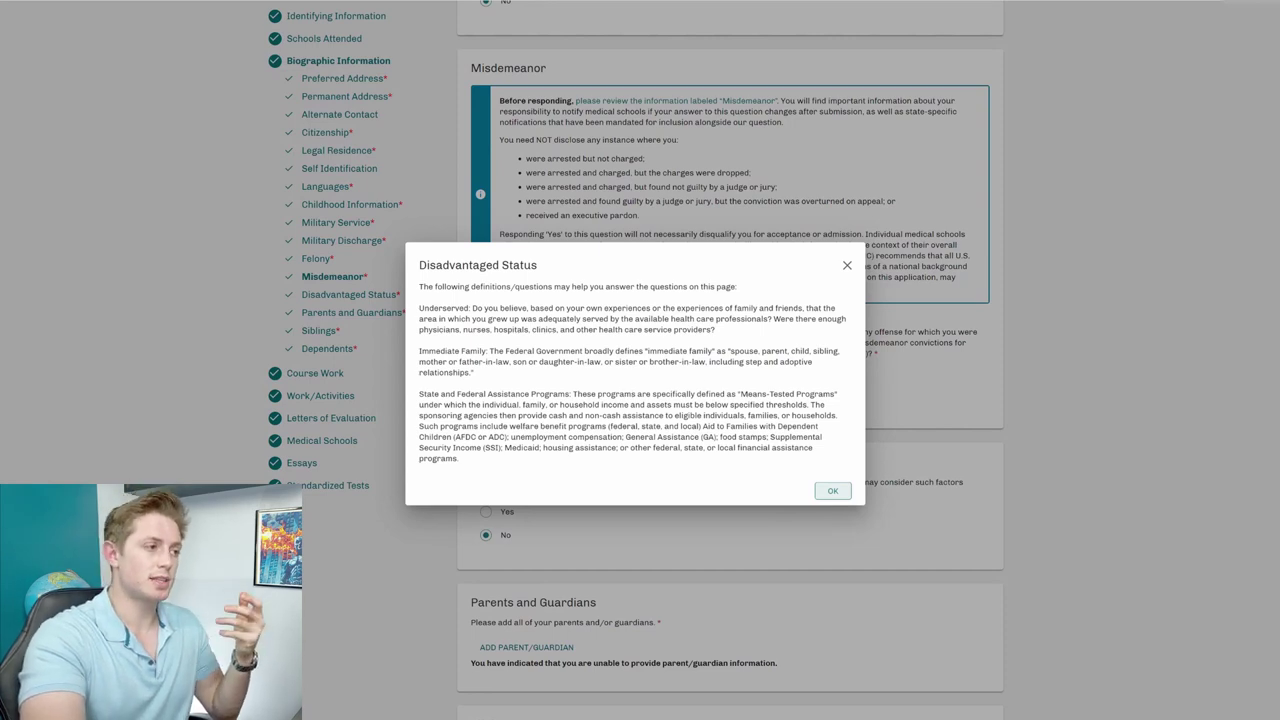
left_click(832, 490)
Step: Review the parents and guardians, siblings and dependents sections, and continue to Course Work
scroll(512, 478, "down", 2)
left_click_drag(777, 490, 480, 490)
left_click(828, 493)
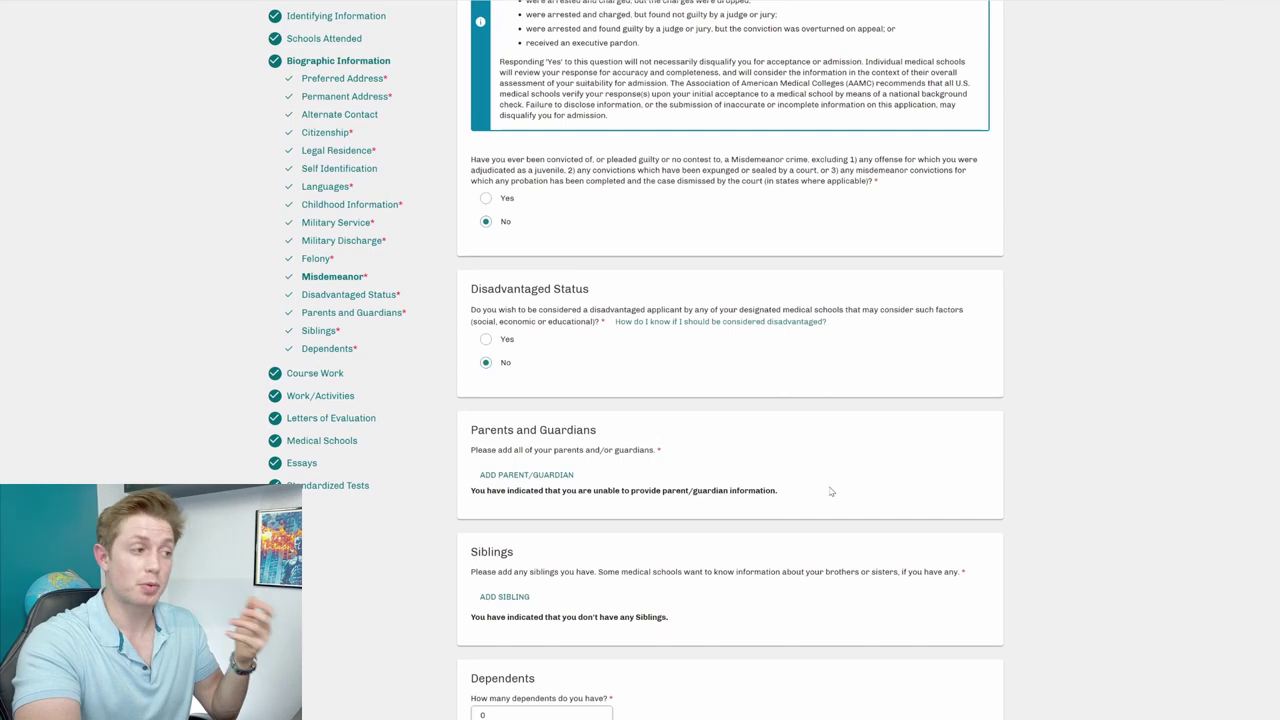
scroll(830, 491, "down", 1)
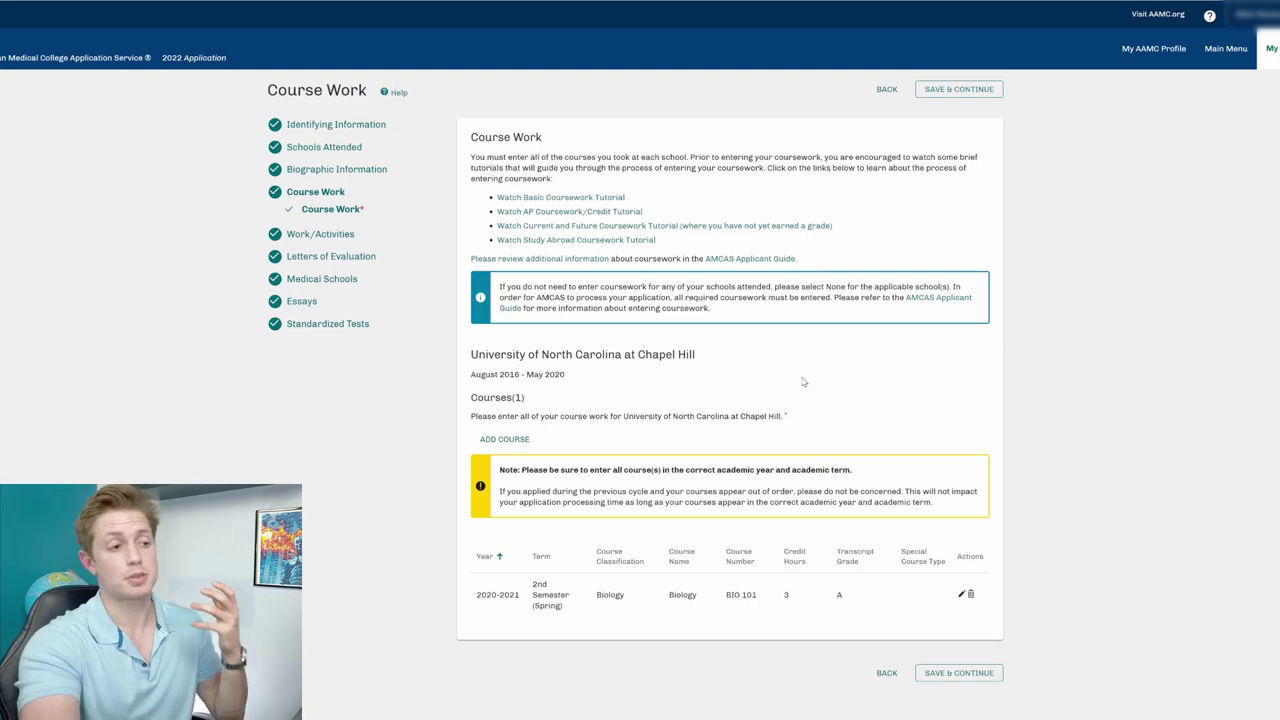
Step: Open the BIO 101 course entry and examine its academic year, term, year in school, number and name
left_click(961, 595)
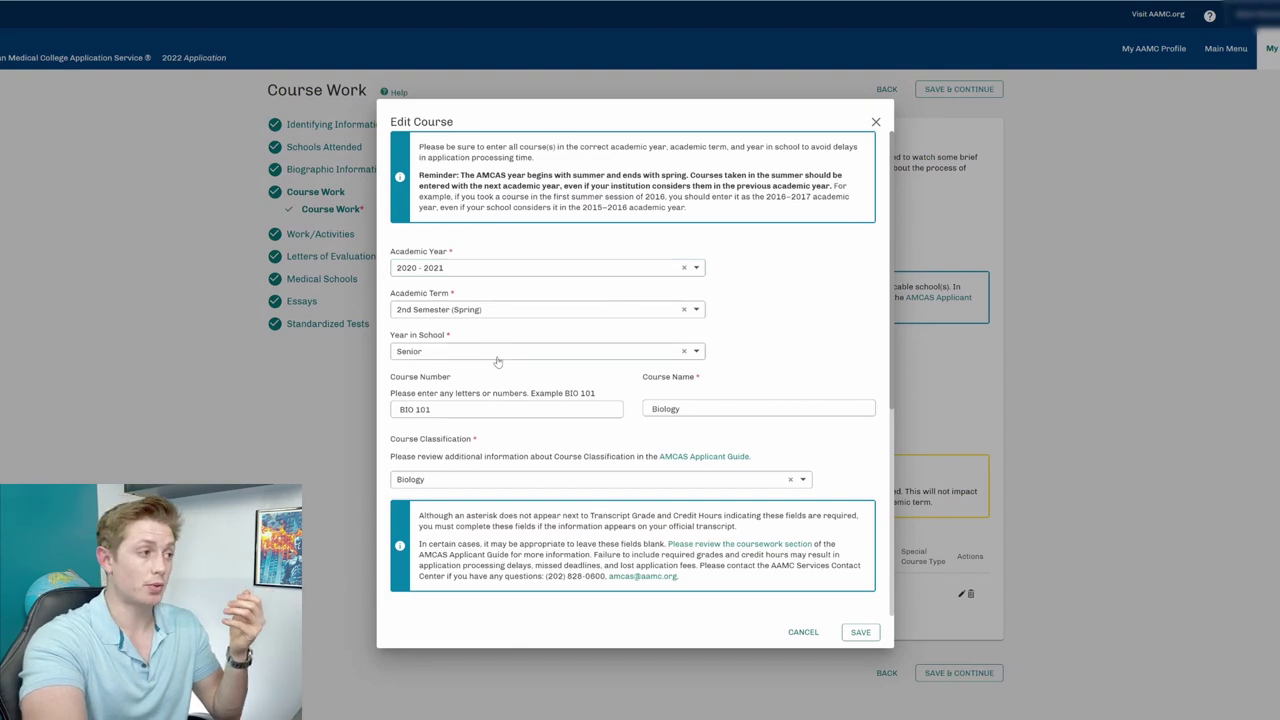
scroll(516, 370, "down", 1)
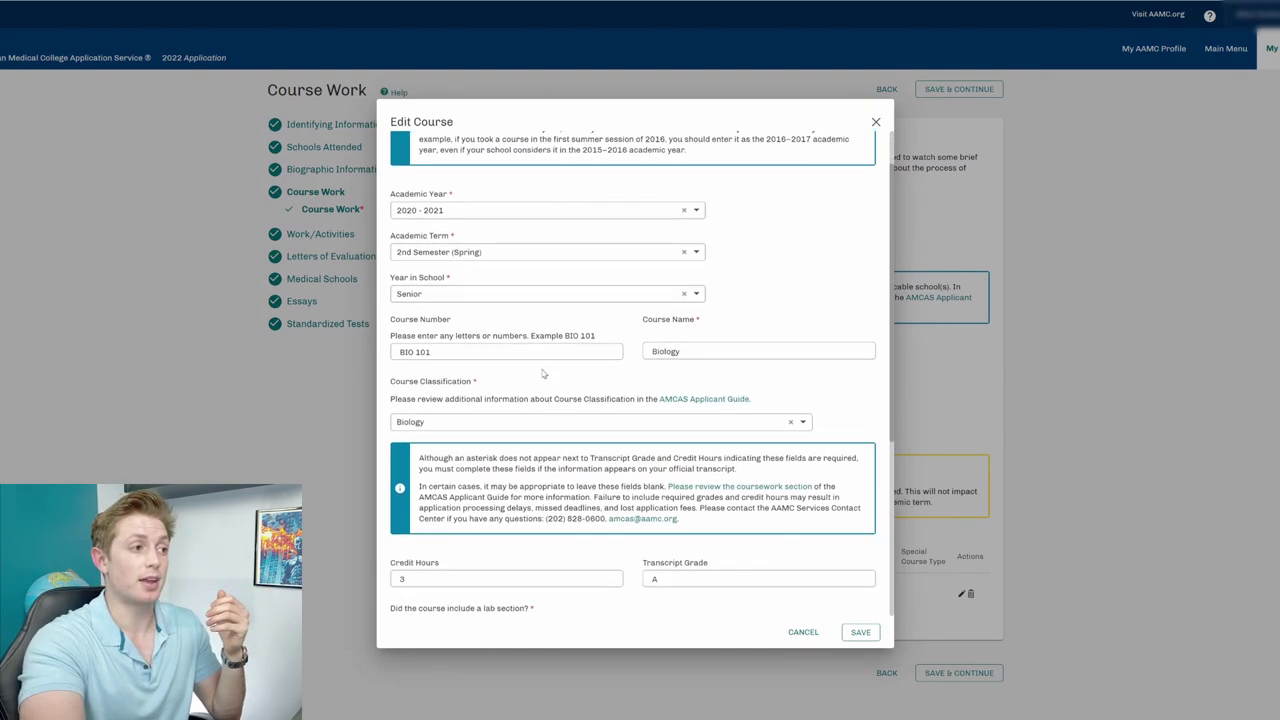
scroll(504, 444, "down", 2)
Step: Browse the available course classifications for the BIO 101 entry, keeping Biology selected
left_click(548, 313)
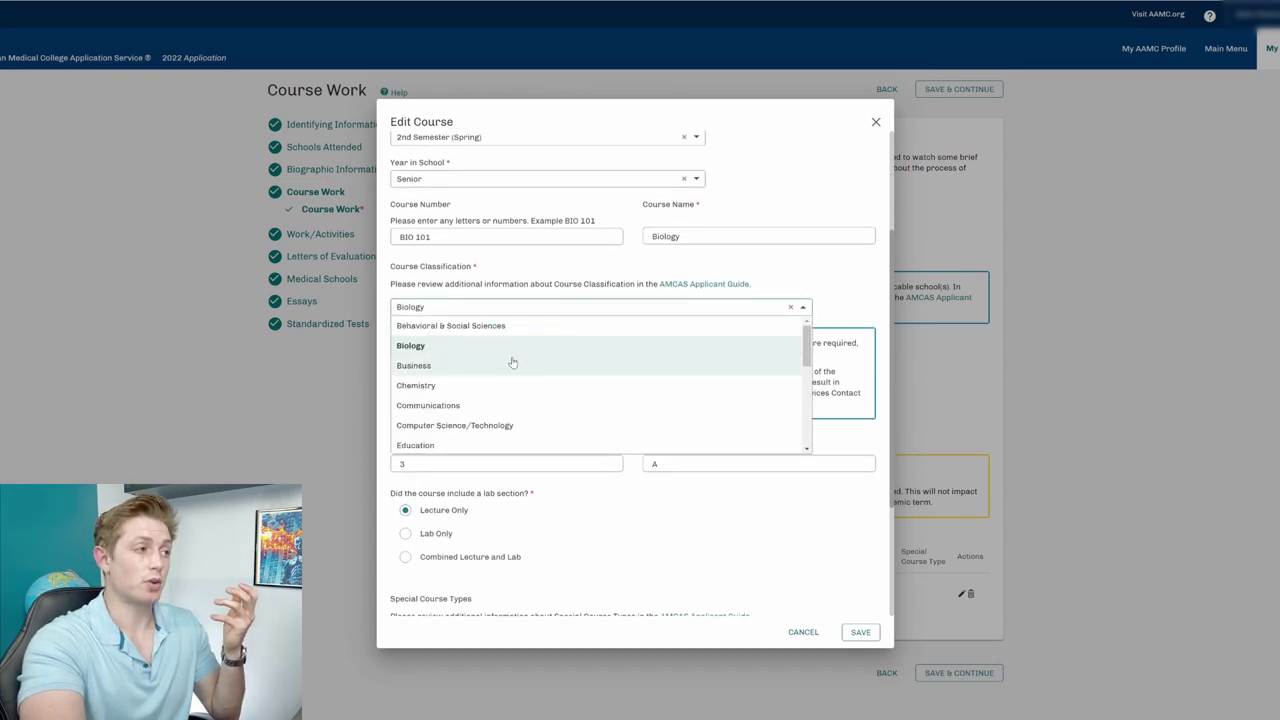
scroll(512, 362, "down", 5)
scroll(488, 275, "up", 4)
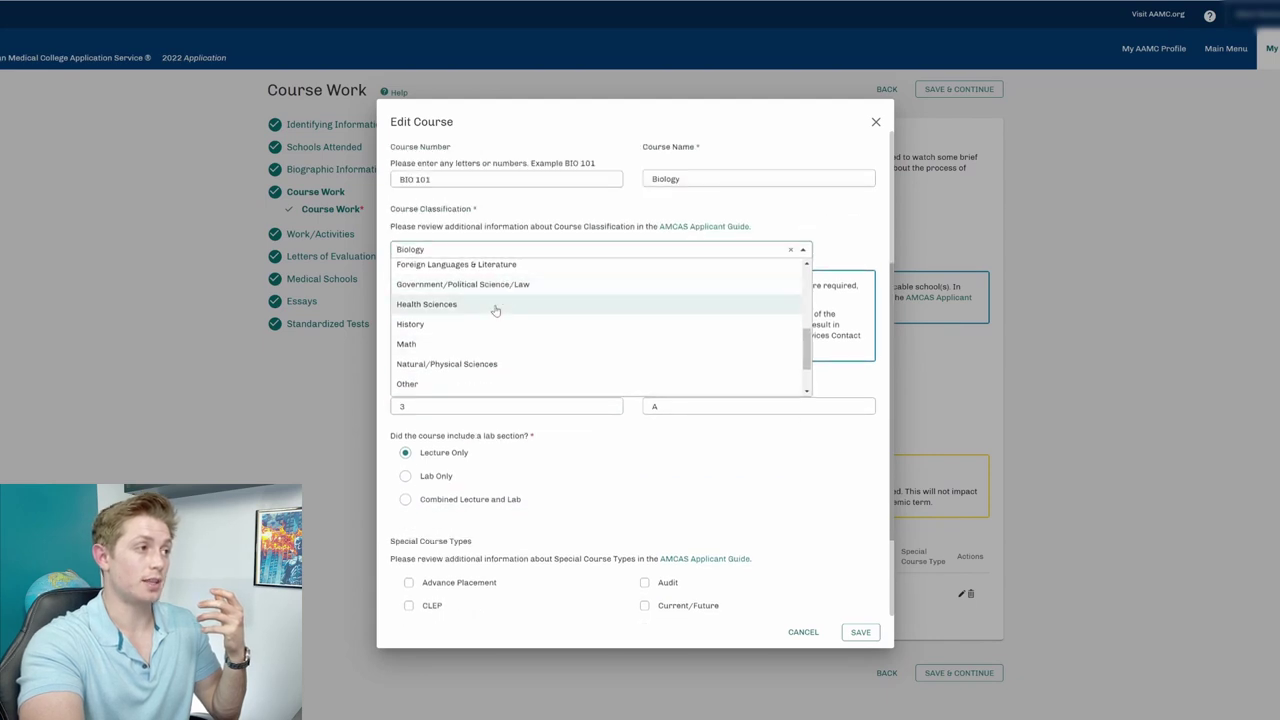
scroll(491, 322, "up", 1)
scroll(489, 326, "up", 1)
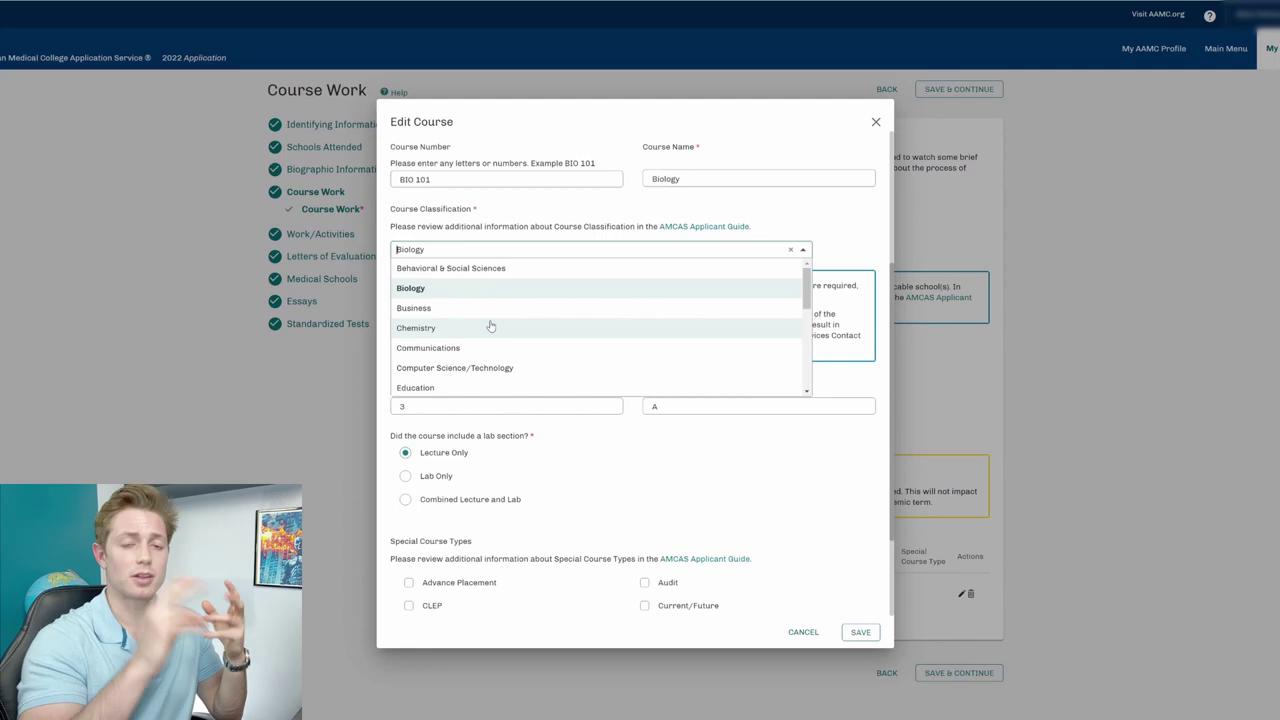
left_click(495, 288)
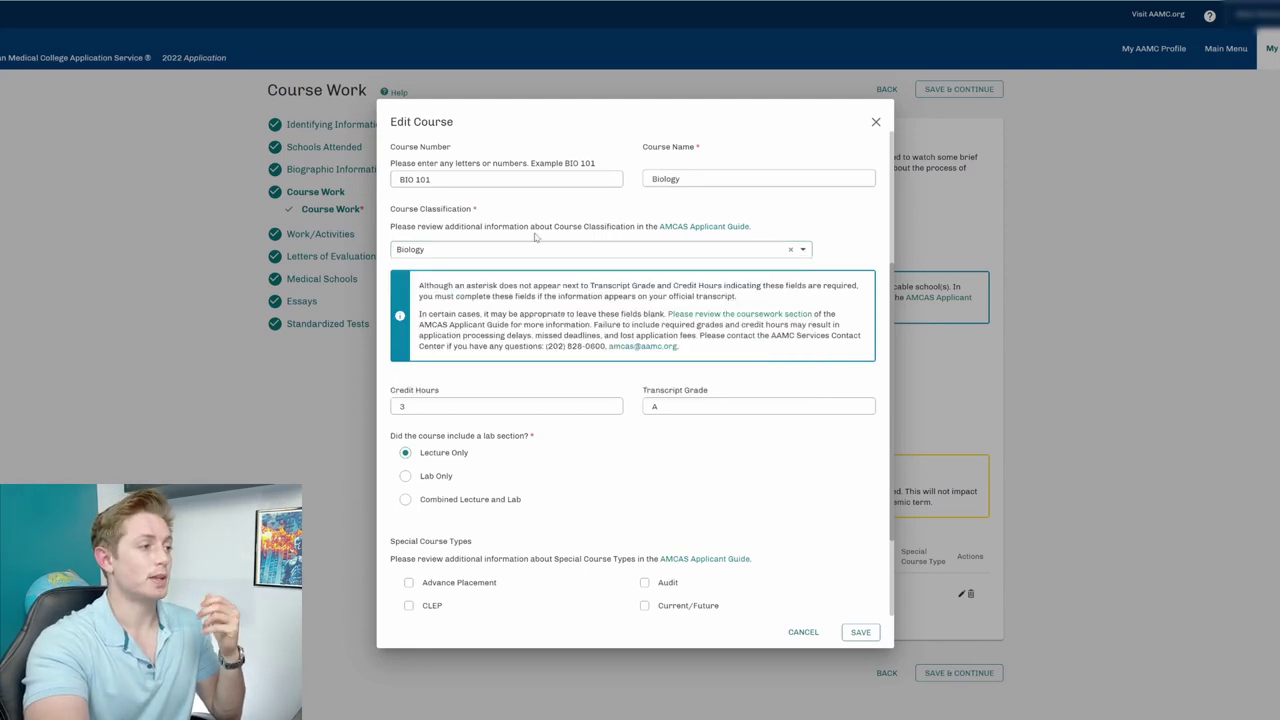
left_click(519, 249)
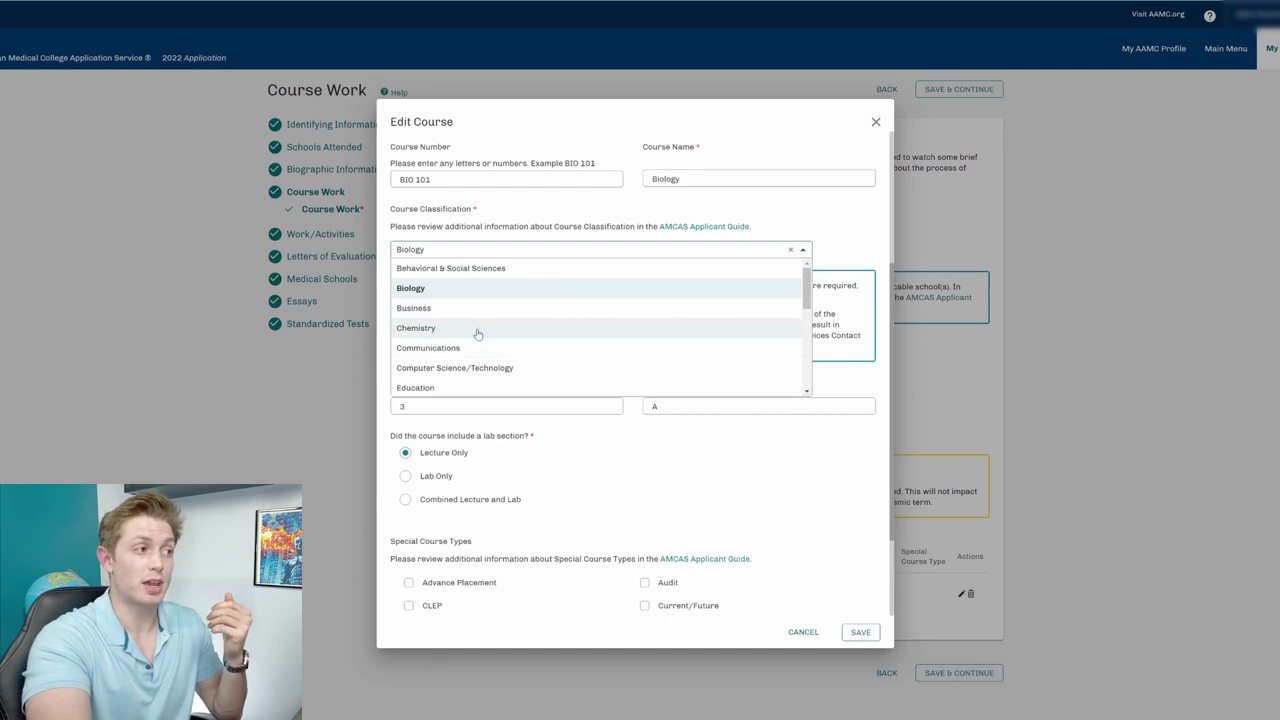
left_click(537, 214)
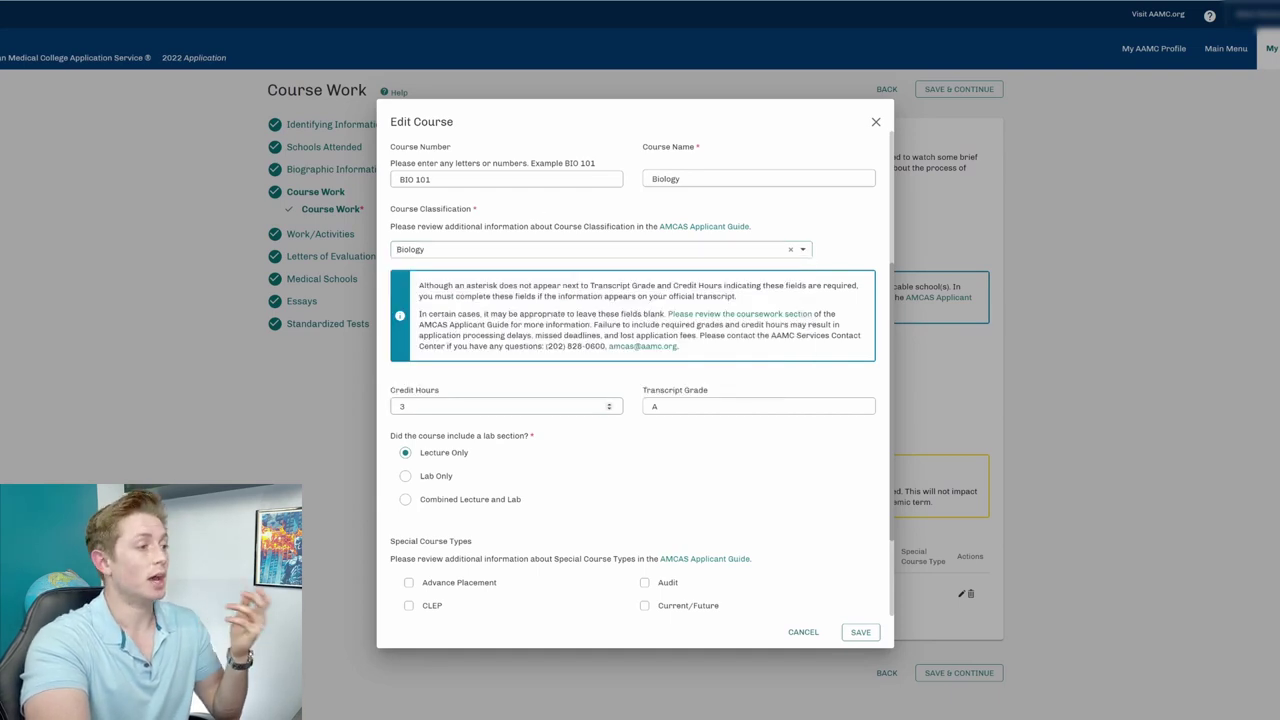
Step: Review the course's credit hours, grade and lab options, briefly toggle the Pass/Fail special type, and save the course without it
scroll(703, 460, "down", 1)
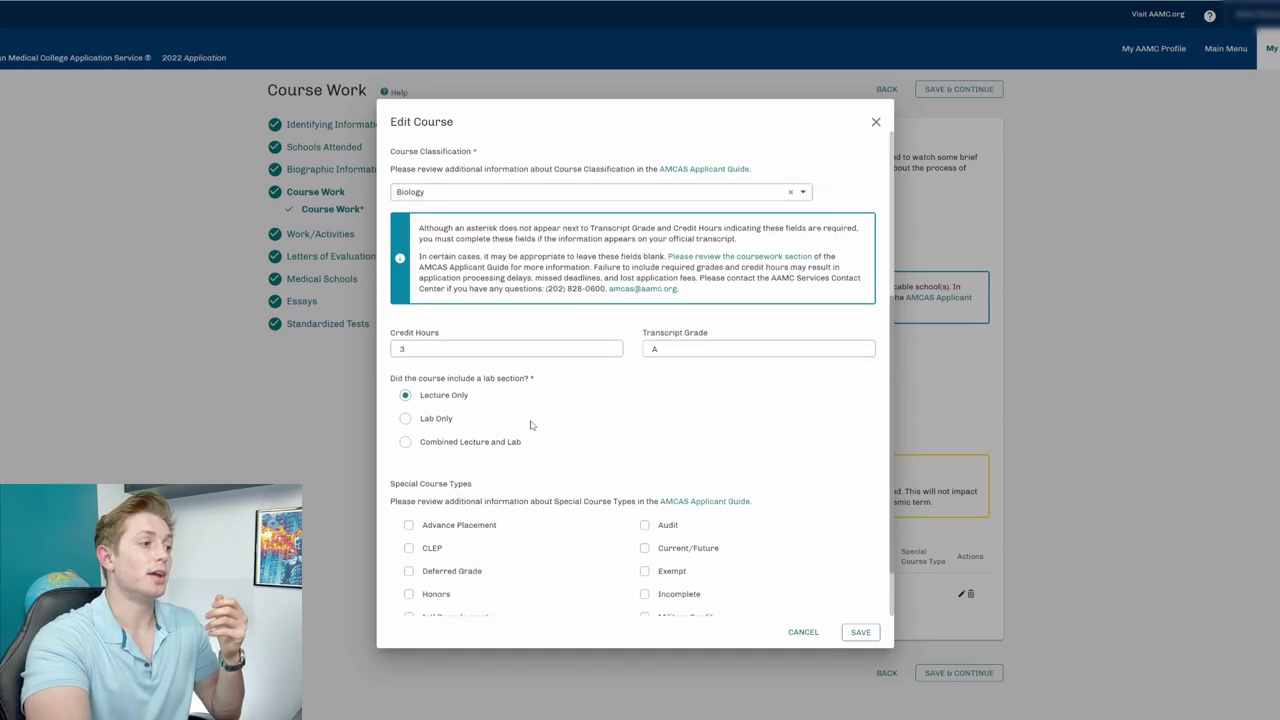
scroll(646, 338, "down", 1)
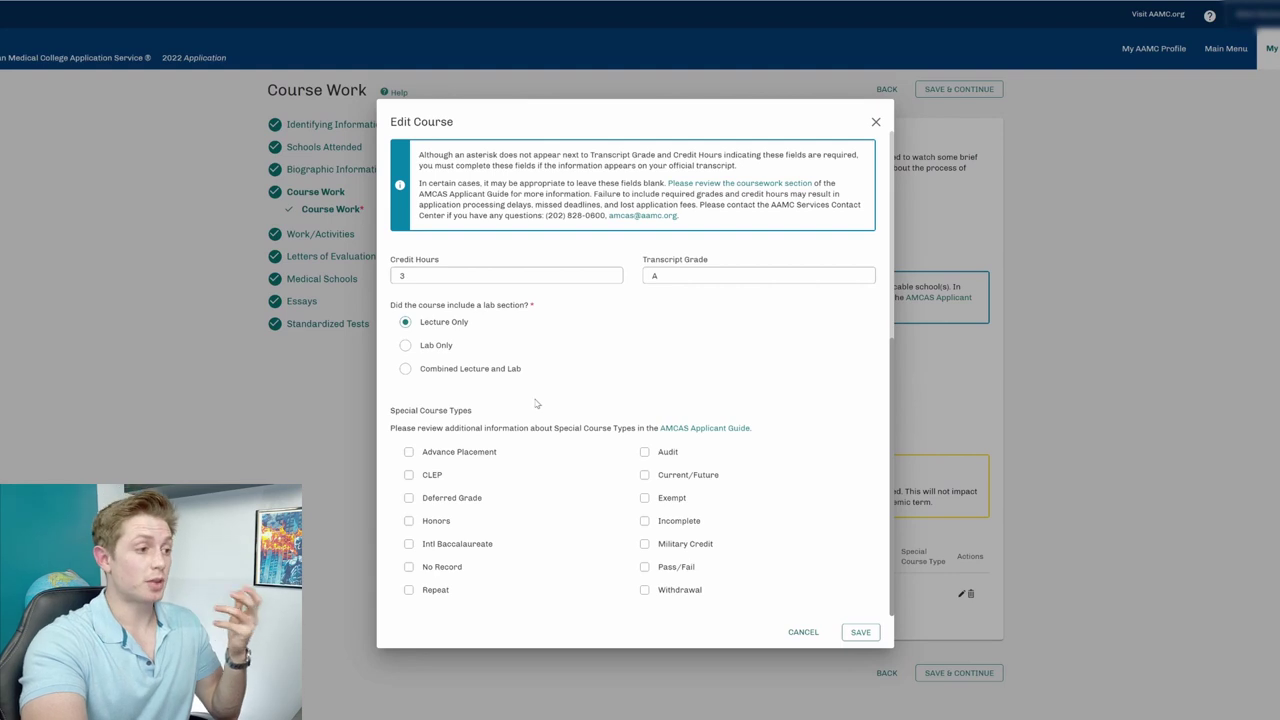
left_click(644, 567)
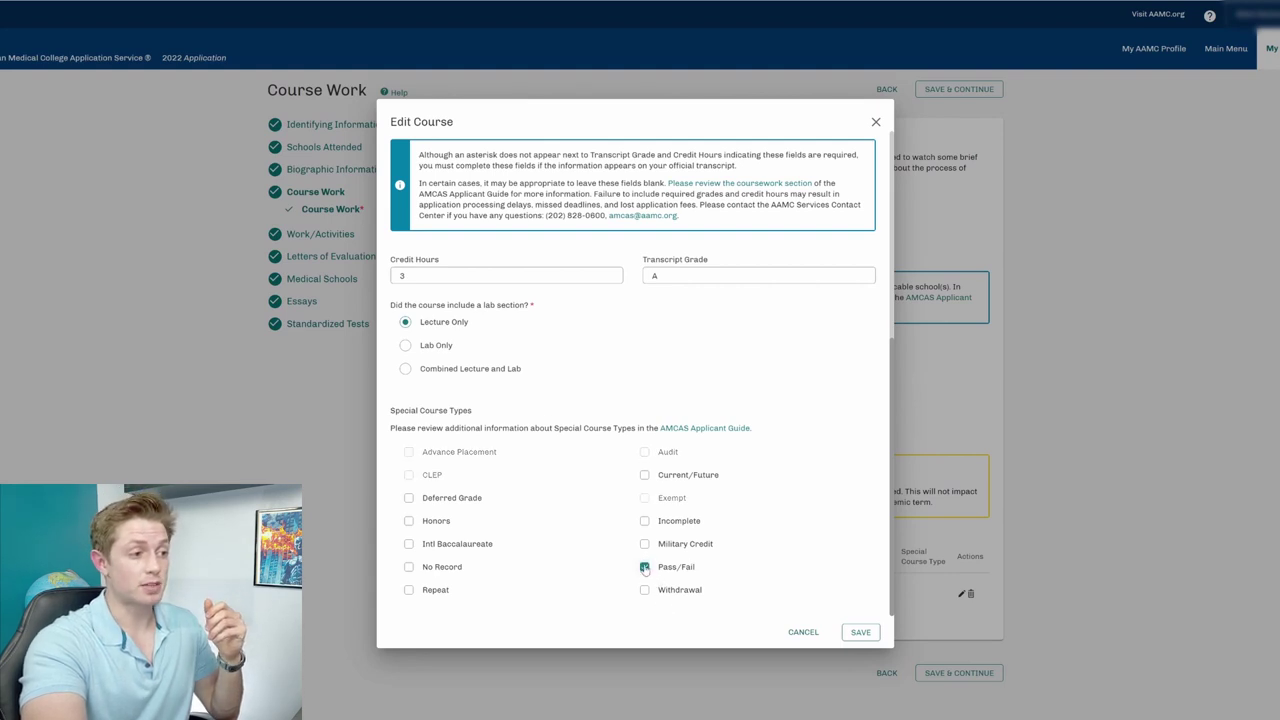
left_click(644, 567)
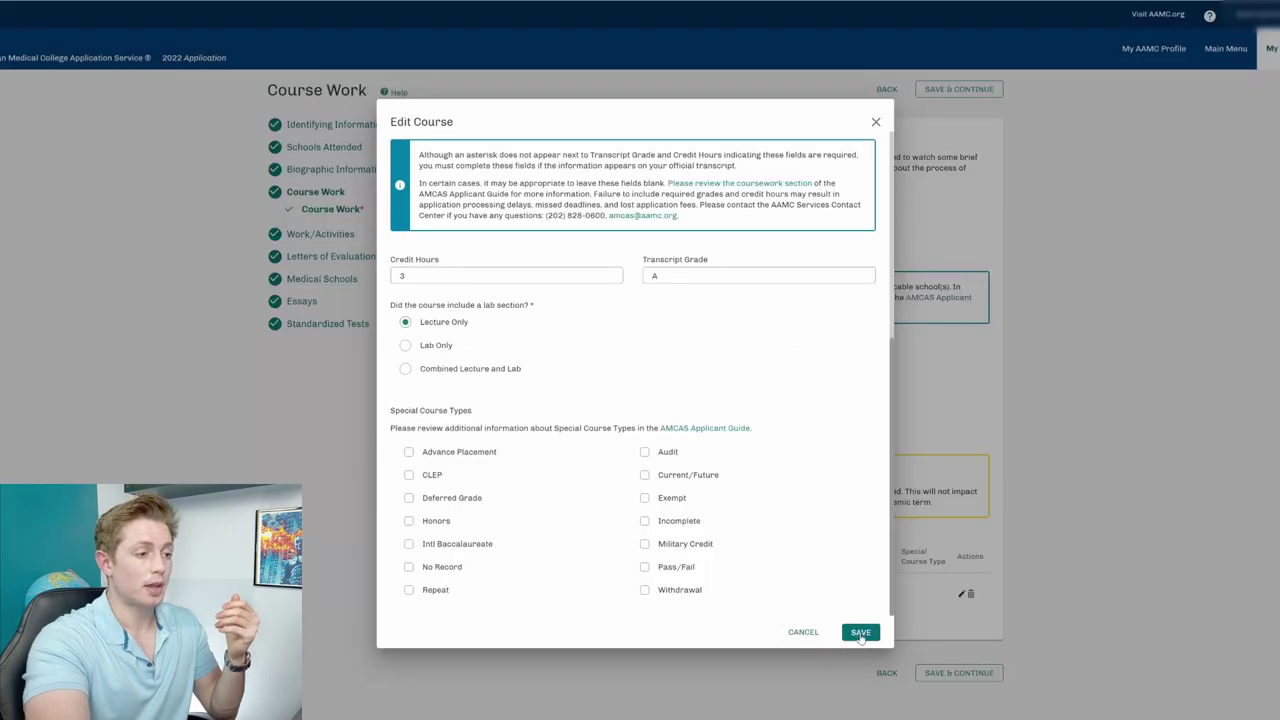
left_click(858, 632)
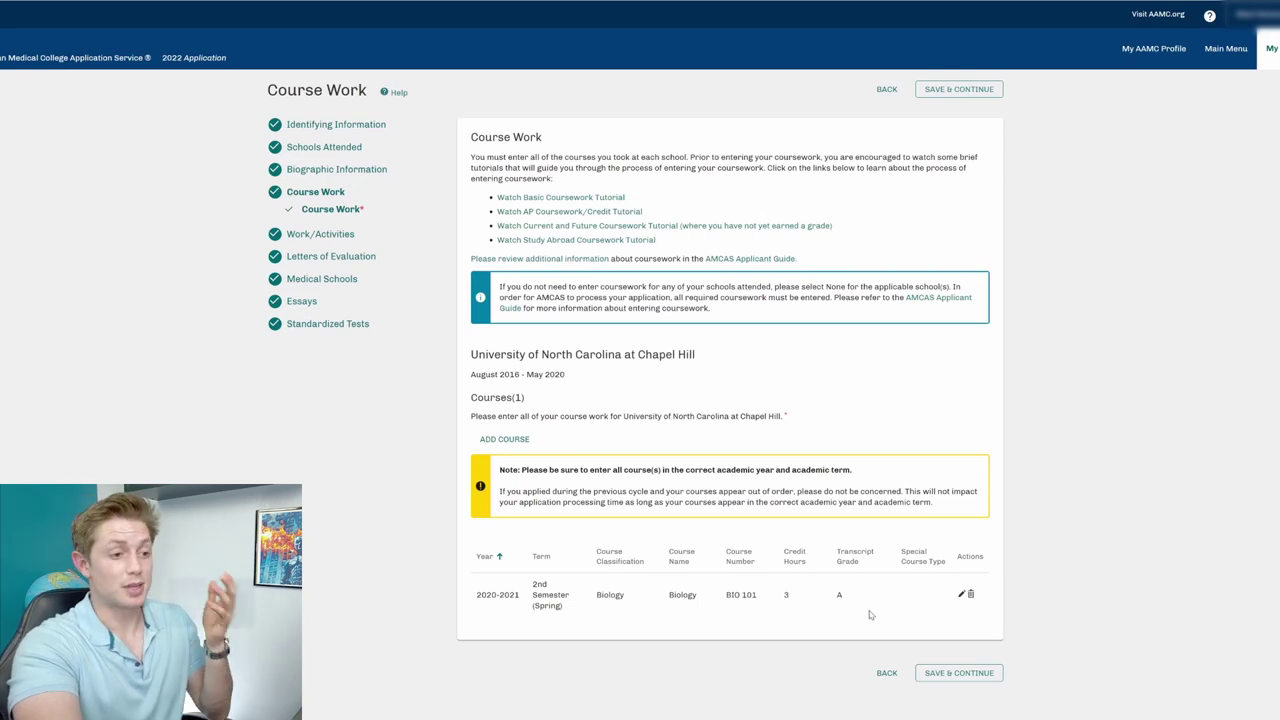
Step: Continue from Course Work to Work/Activities, open the Shadowing entry, and review its experience type, dates, hours, organization, contact and description fields
left_click(944, 673)
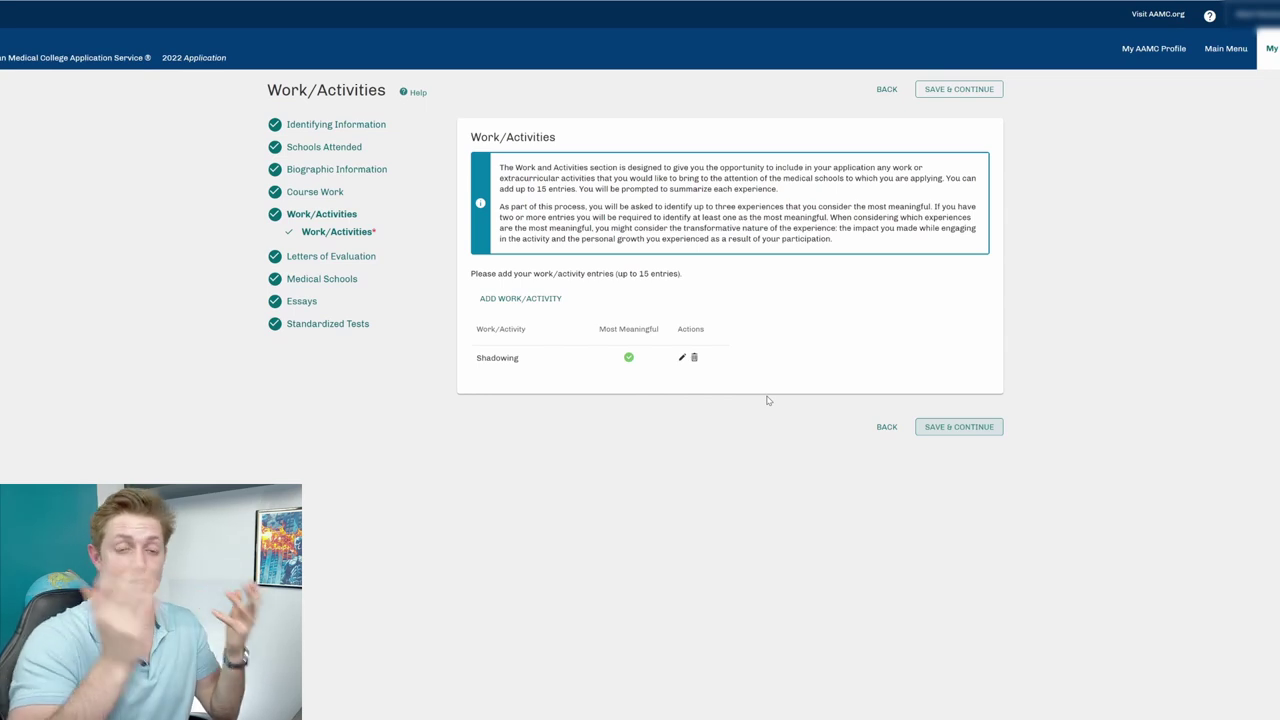
left_click(681, 357)
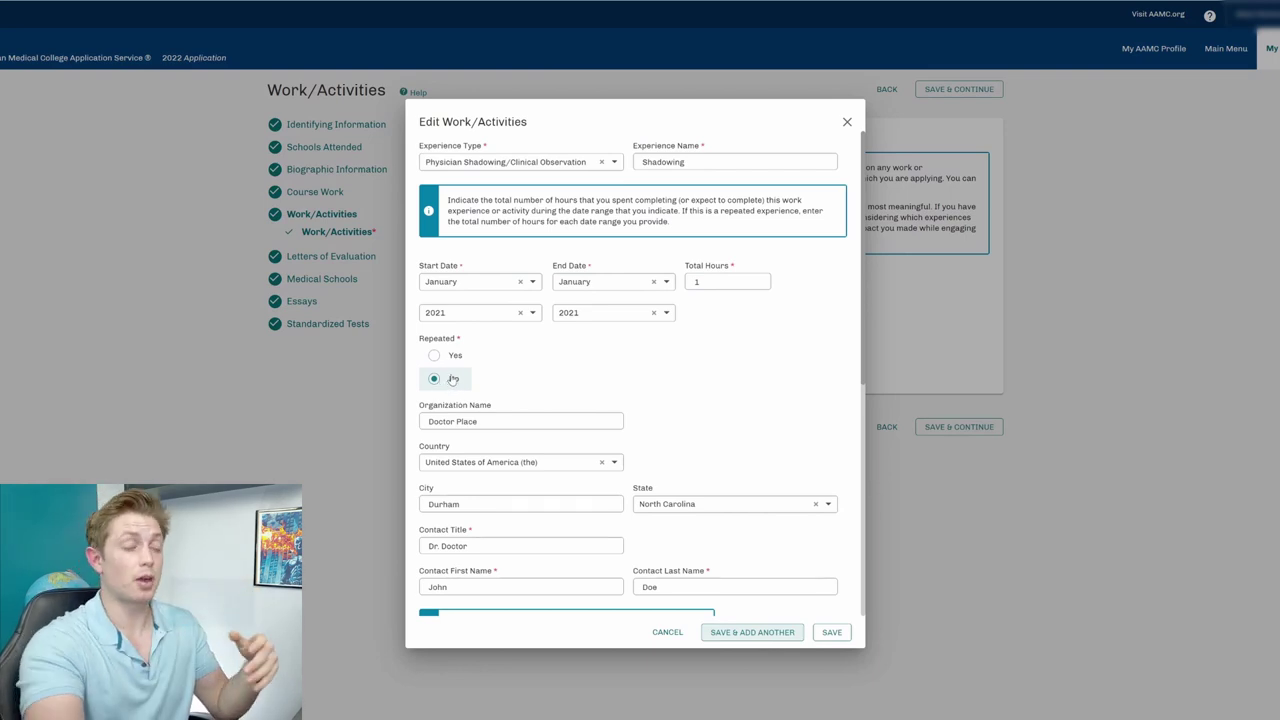
scroll(495, 364, "down", 1)
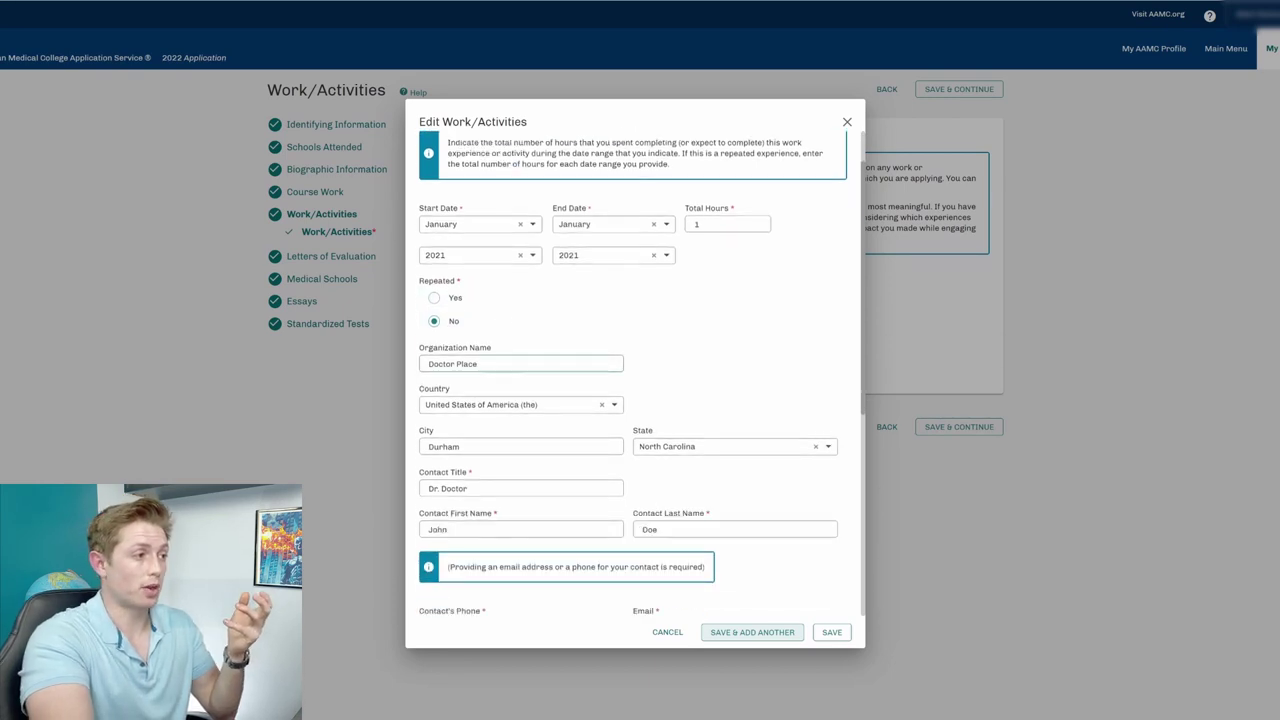
scroll(486, 364, "down", 1)
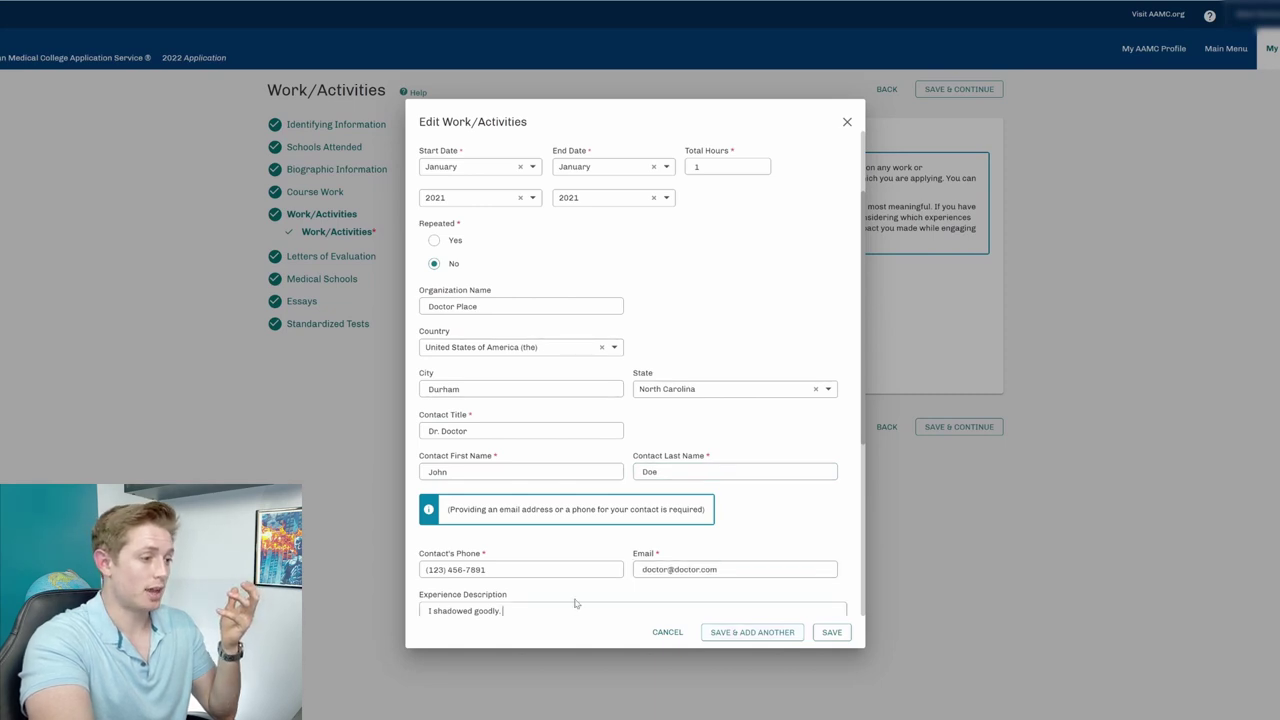
scroll(795, 382, "down", 5)
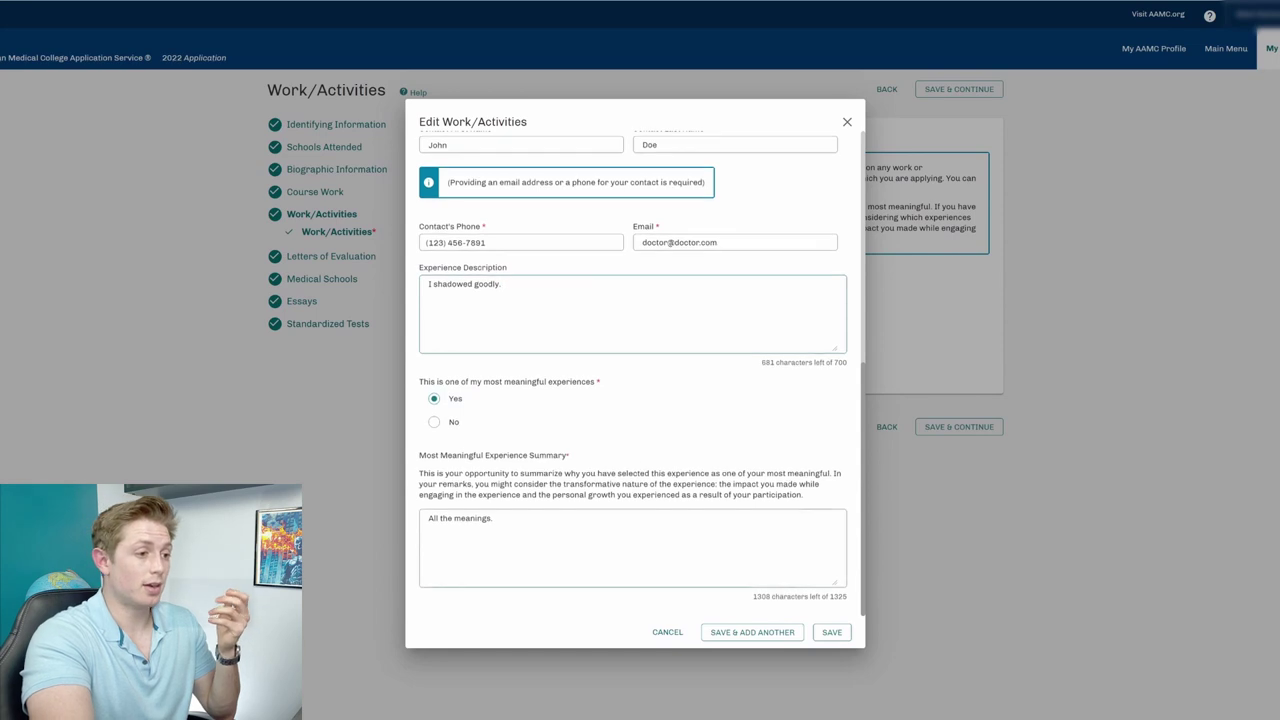
Step: Examine the Most Meaningful Experience Summary and its character limit, save the Shadowing entry, and review the limit on work/activity entries
triple_click(848, 598)
left_click_drag(848, 597, 832, 597)
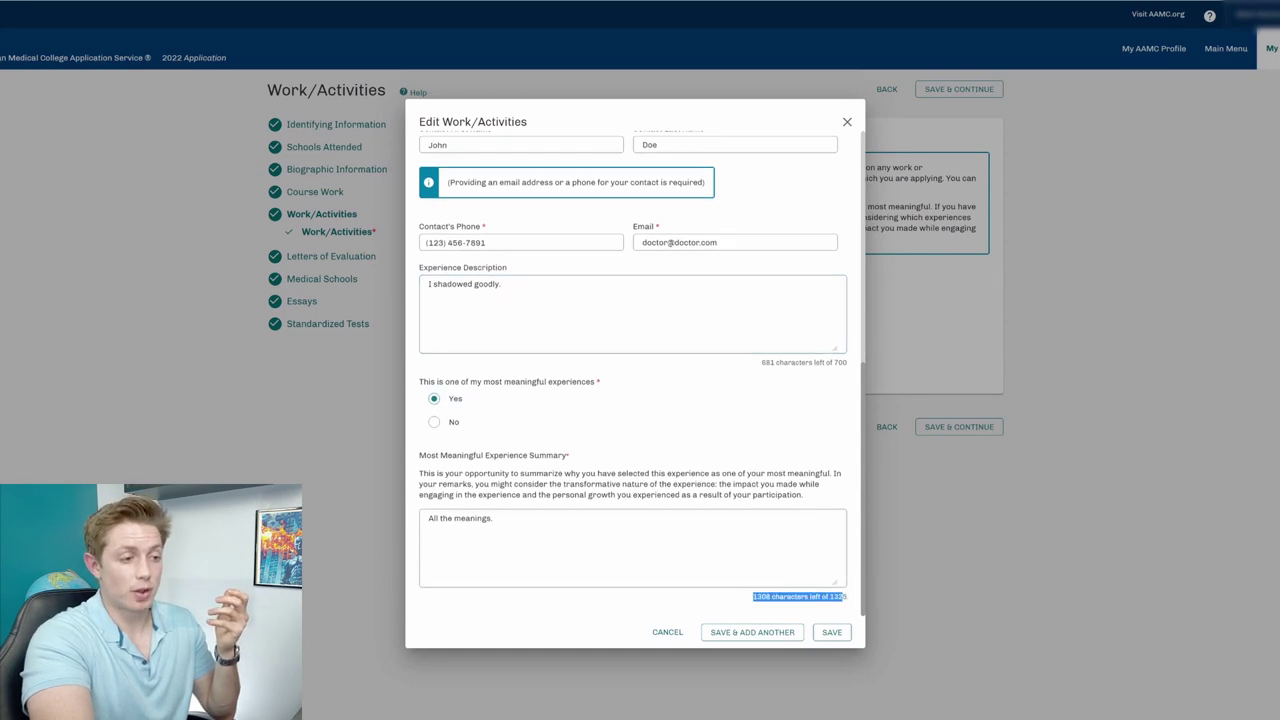
left_click(778, 441)
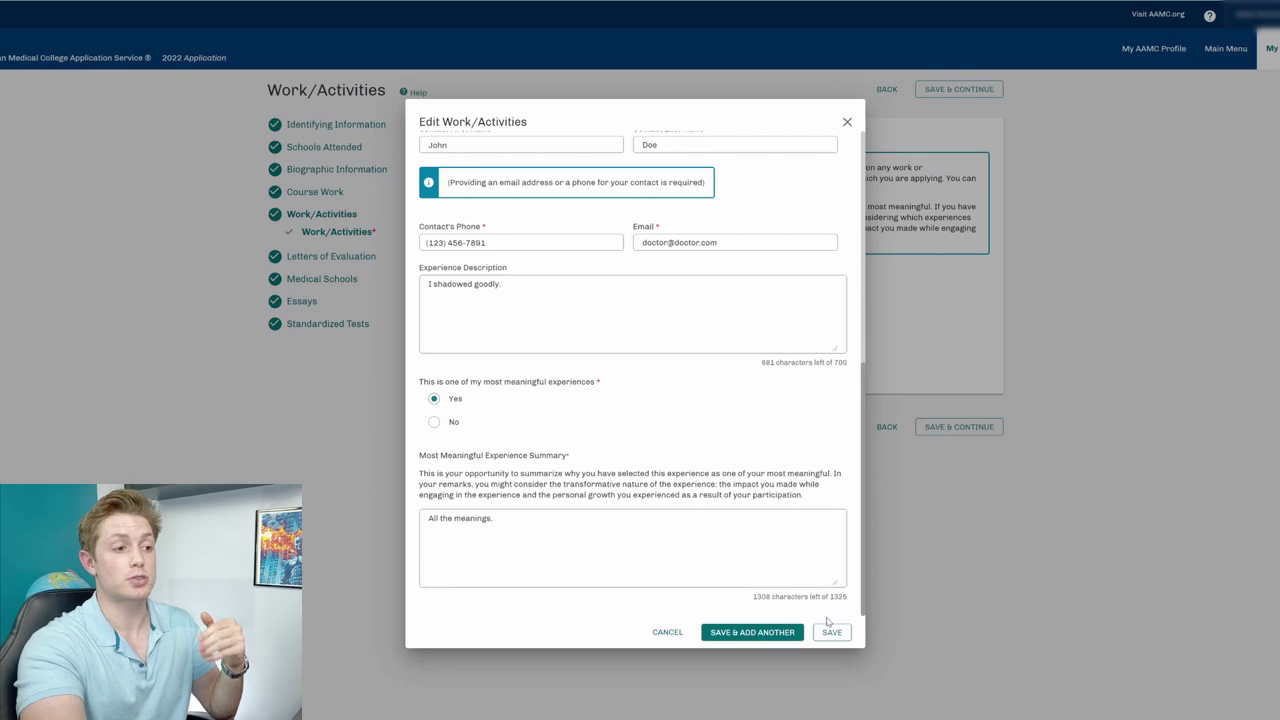
left_click_drag(496, 519, 425, 531)
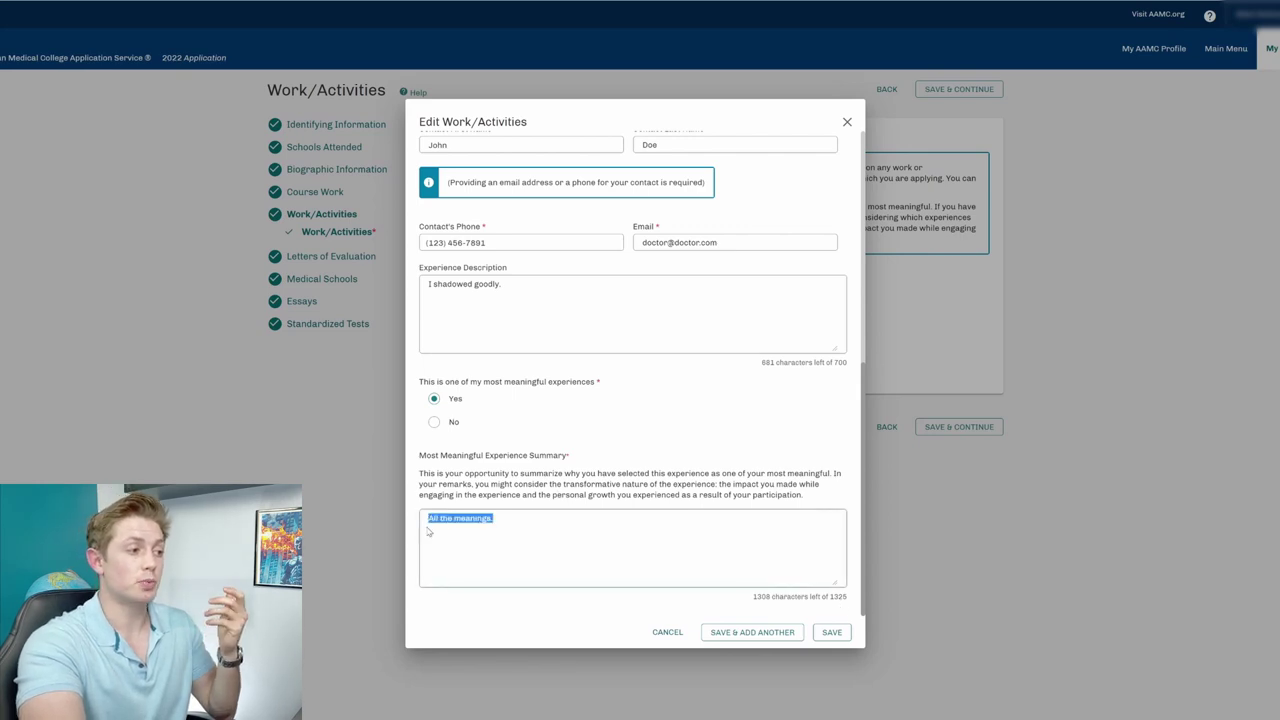
left_click(832, 632)
left_click_drag(685, 282, 461, 272)
left_click(786, 291)
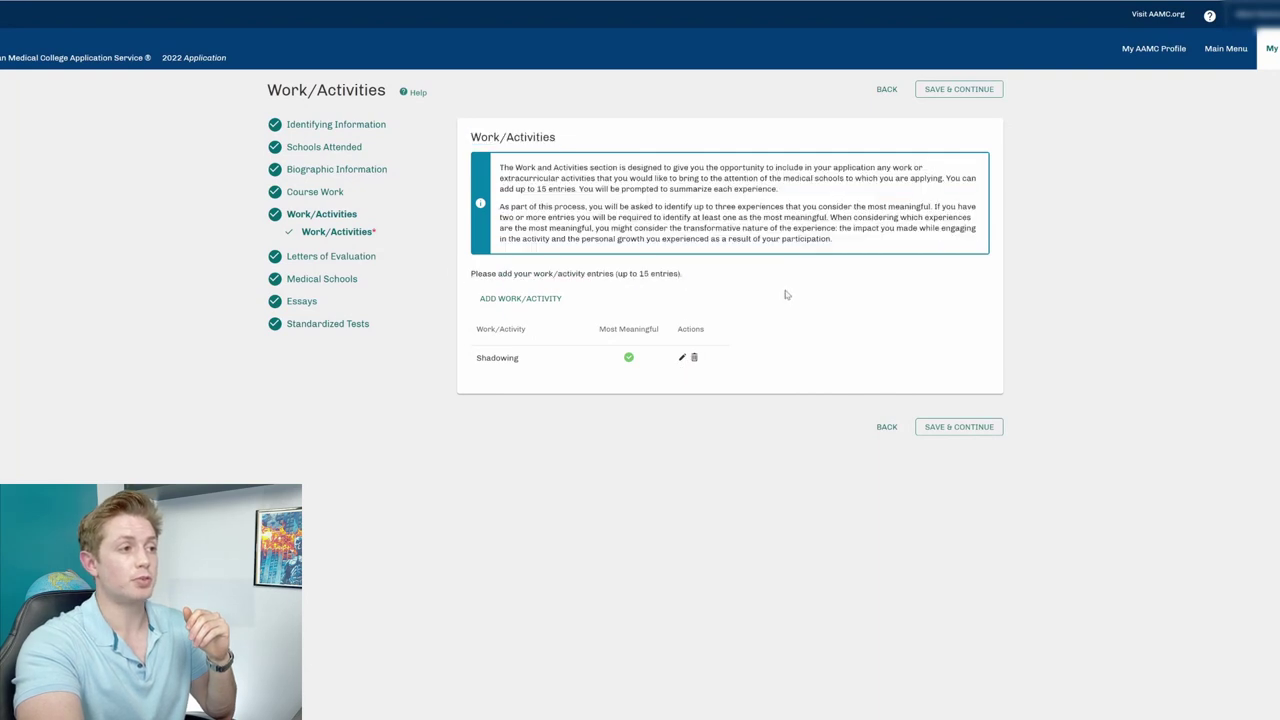
Step: Continue to Letters of Evaluation, start a Committee Letter entry to examine its title, school and primary contact fields, and cancel it
left_click(972, 430)
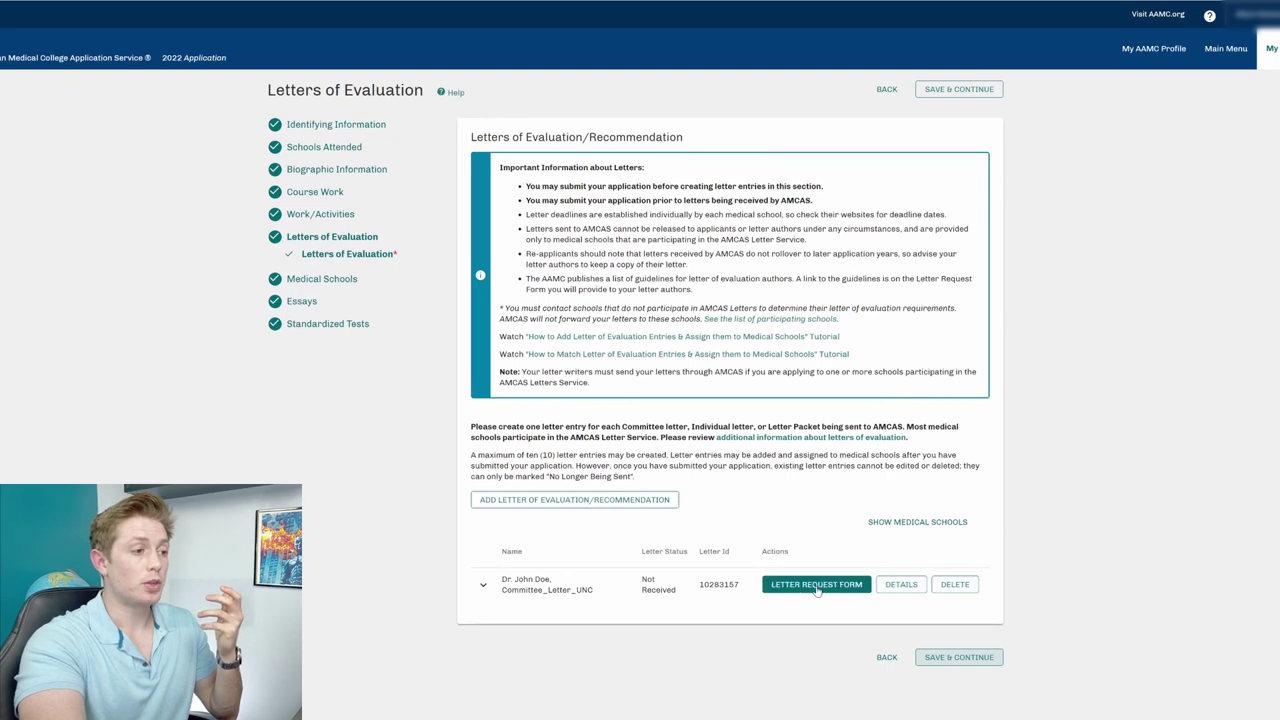
left_click(555, 501)
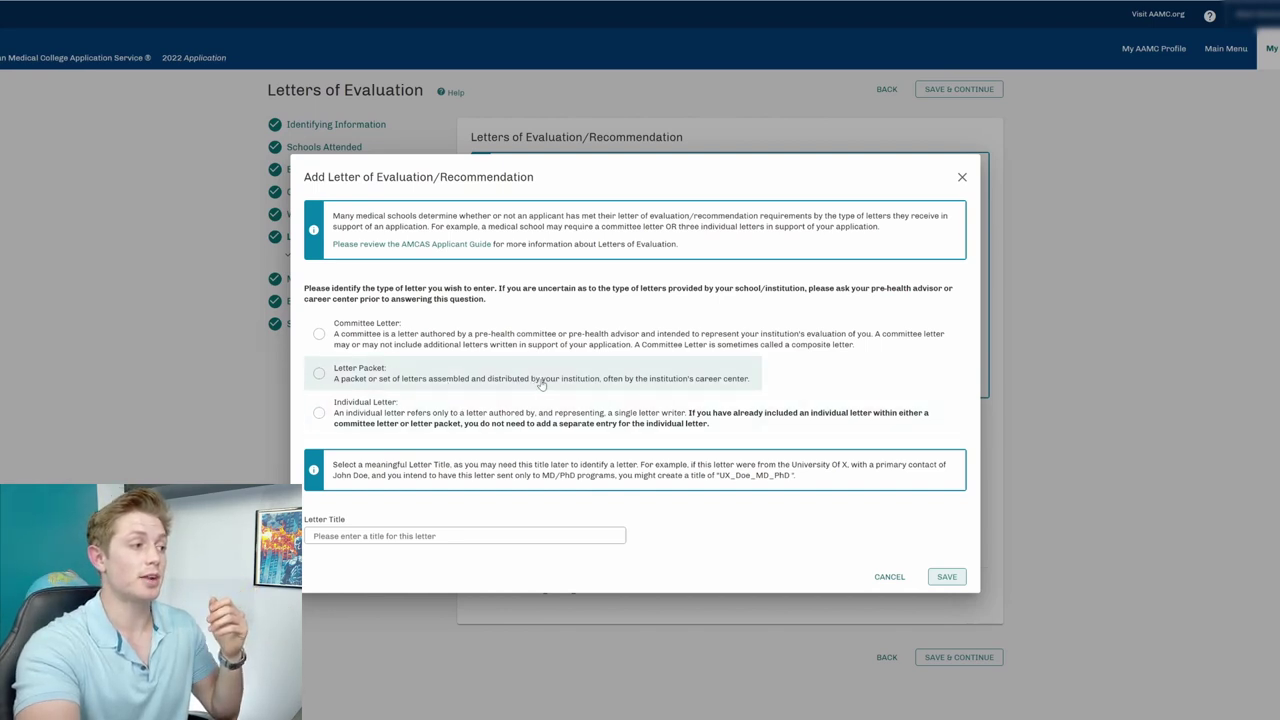
left_click(521, 541)
left_click(340, 338)
scroll(522, 455, "down", 1)
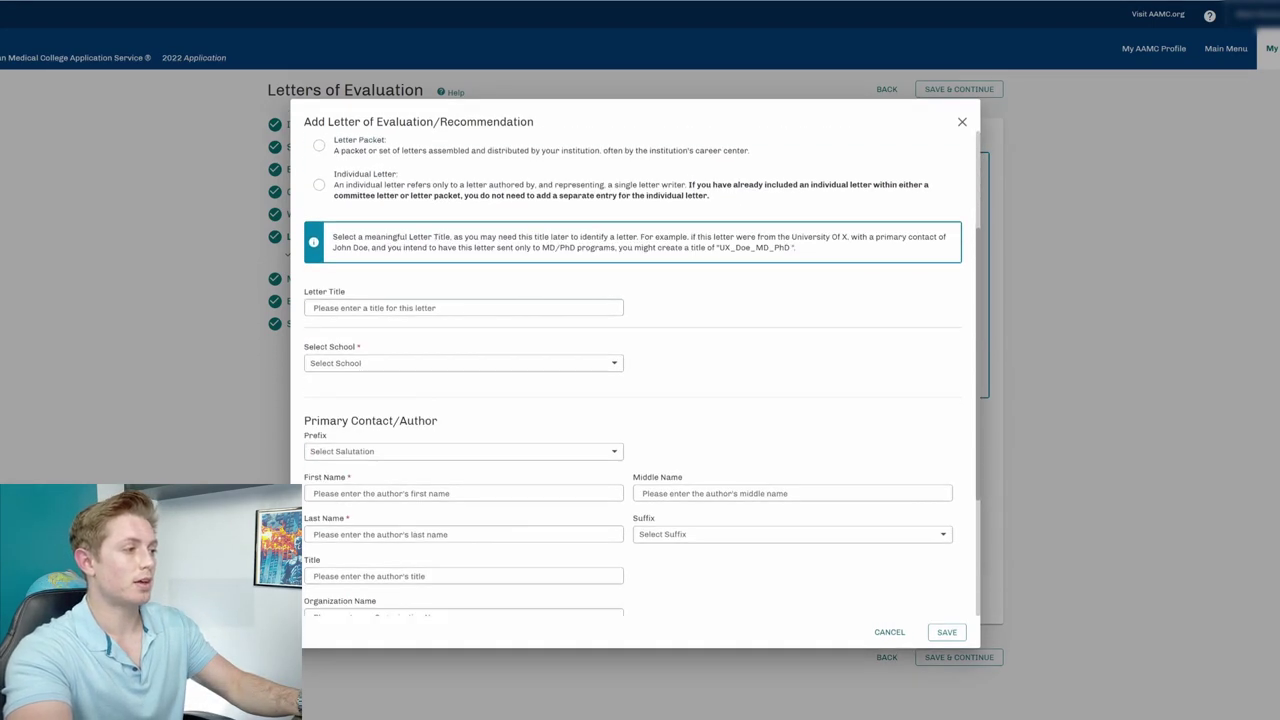
left_click(400, 372)
left_click(517, 343)
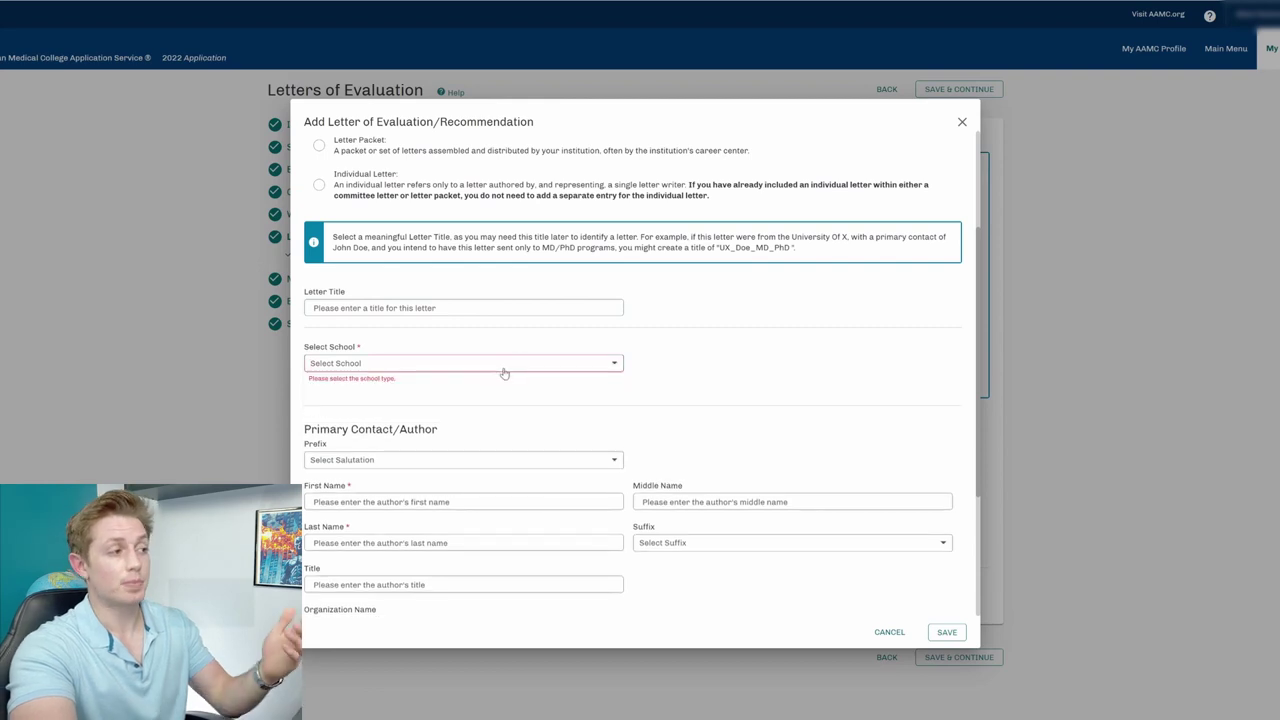
scroll(506, 371, "down", 1)
scroll(506, 371, "down", 1)
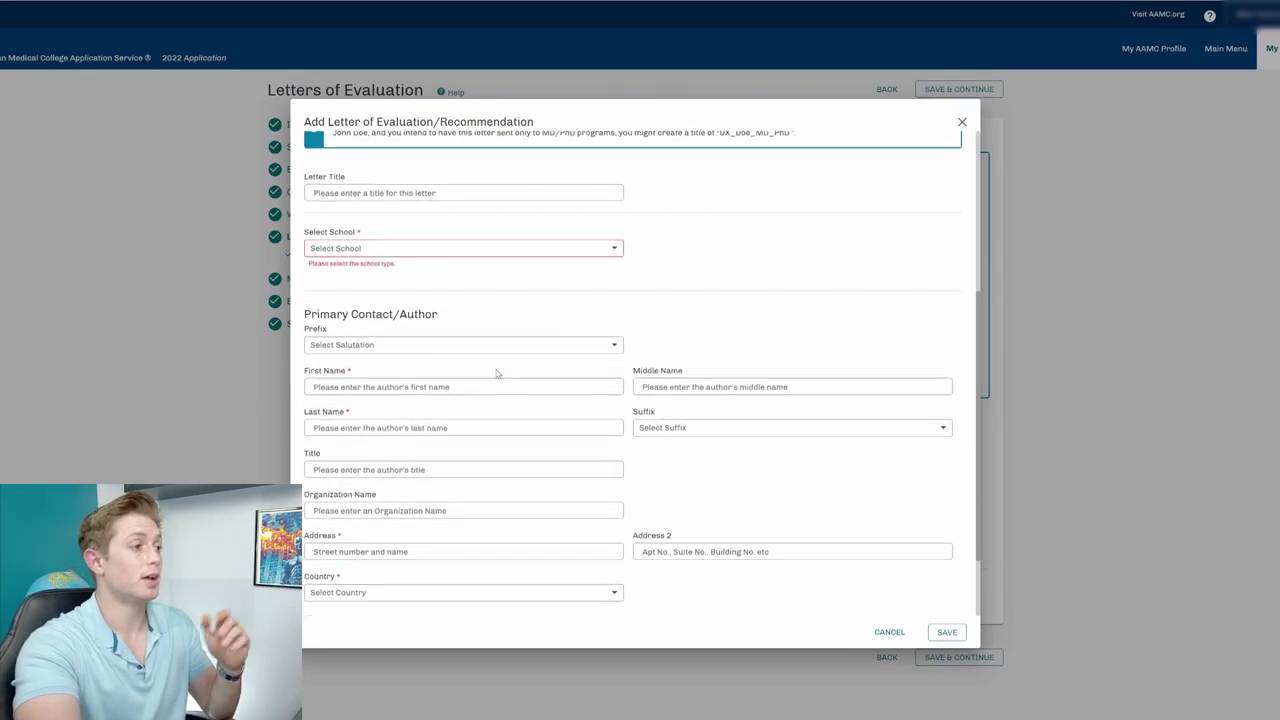
scroll(580, 425, "down", 2)
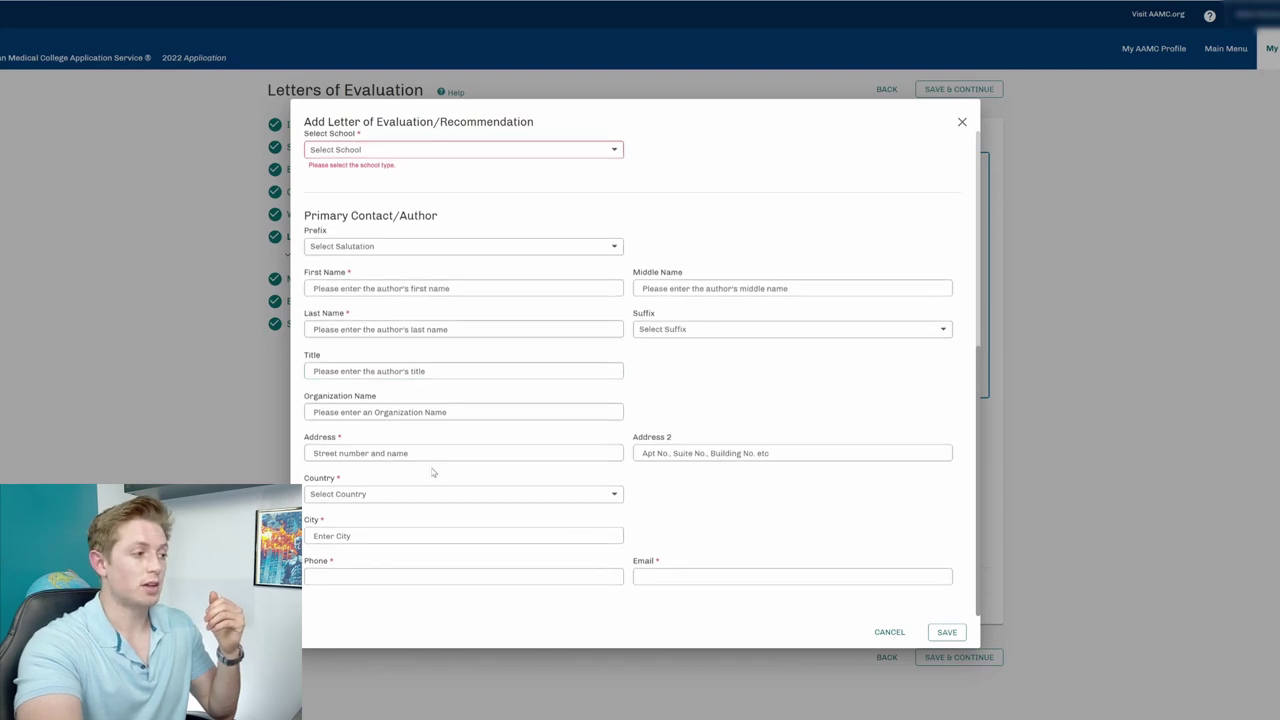
left_click(888, 632)
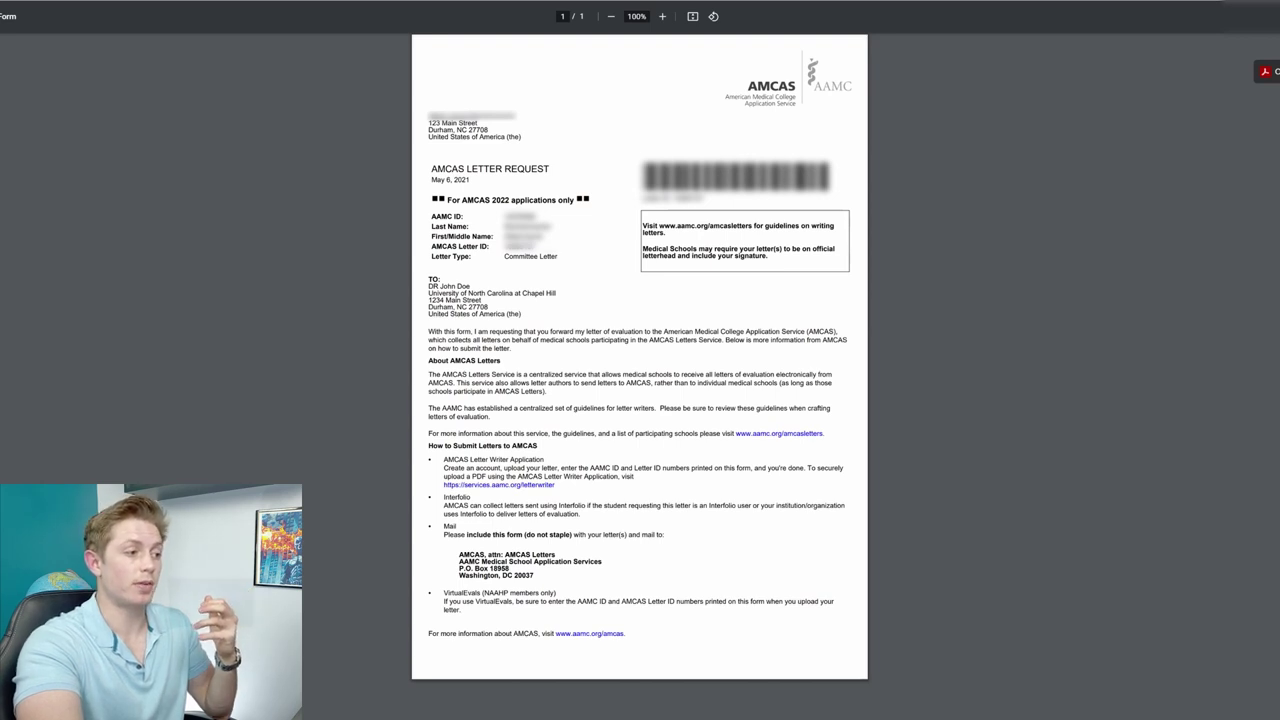
Step: Review the letter request form's instructions for submitting letters to AMCAS, close the form, and continue to Medical Schools
left_click_drag(428, 443, 625, 633)
left_click(615, 557)
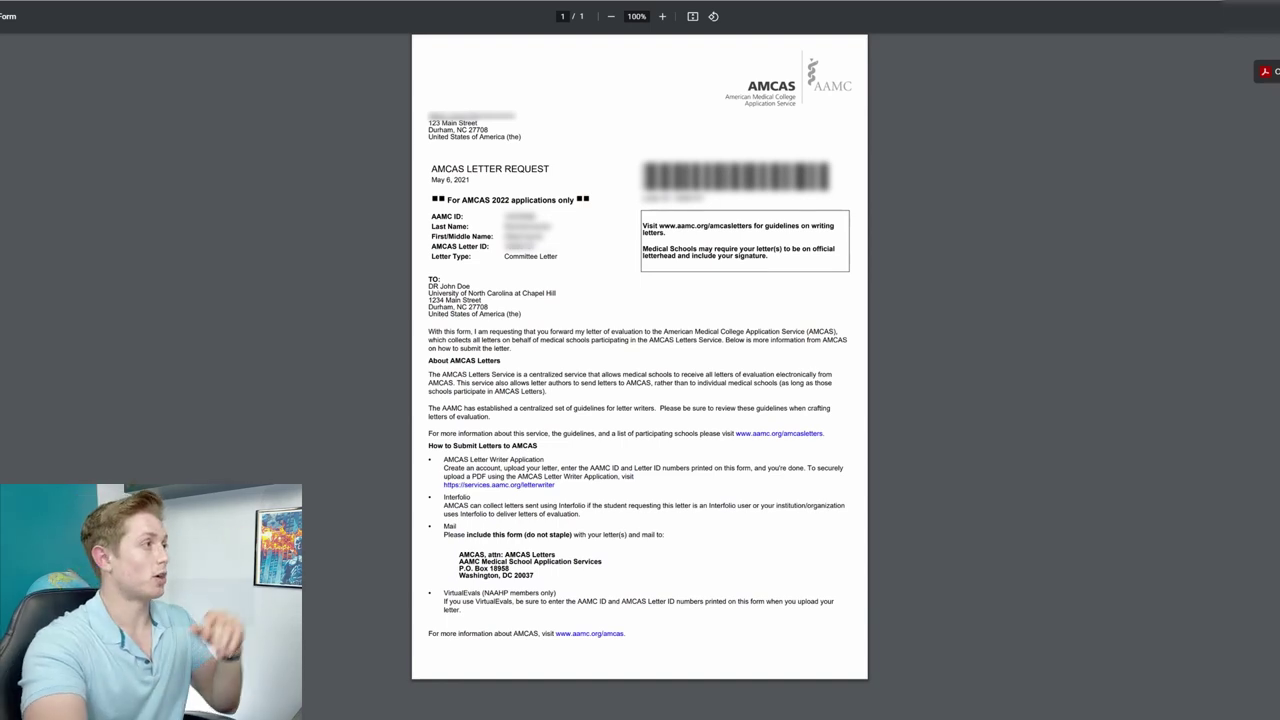
key("ctrl+w")
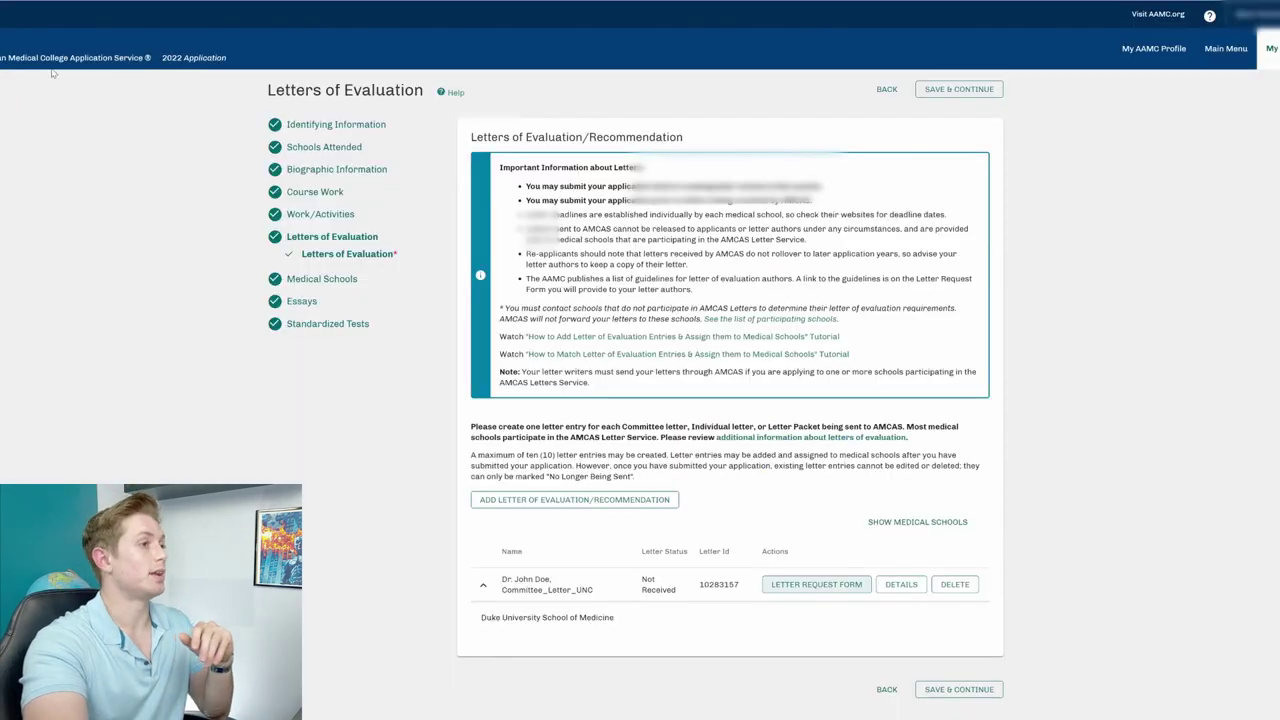
left_click(982, 692)
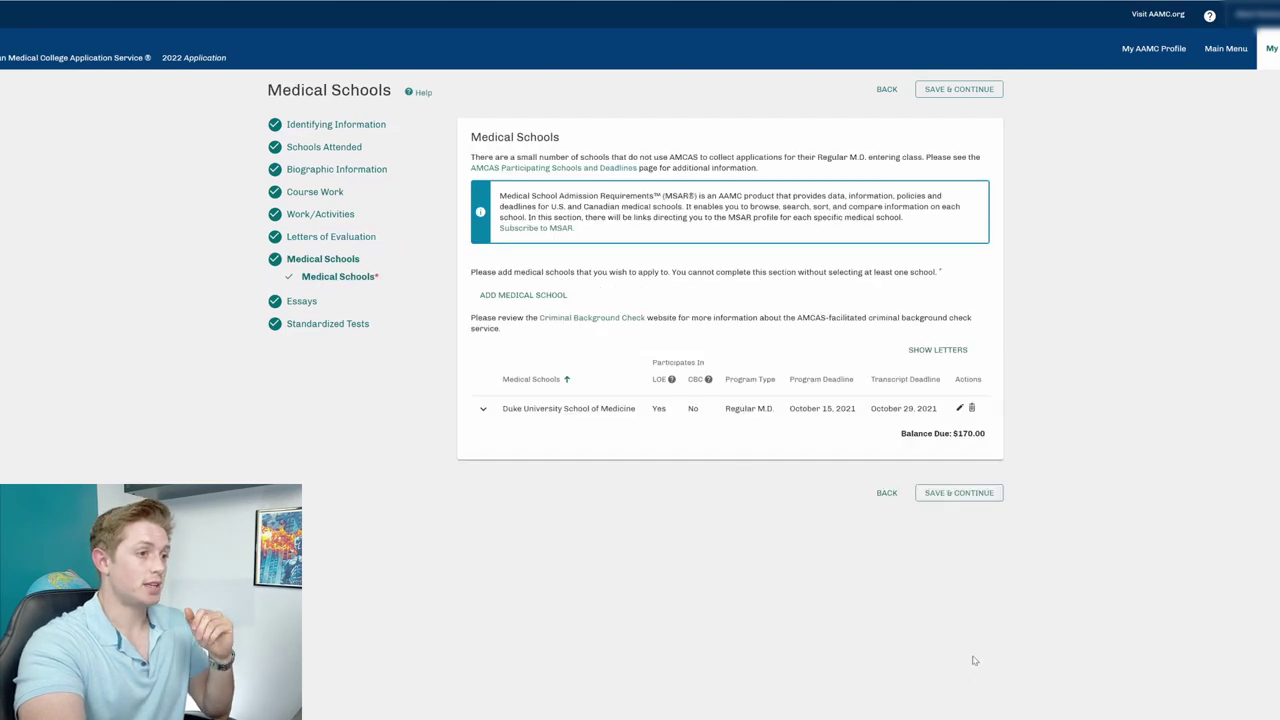
Step: Open the Duke University School of Medicine entry and examine the school's MSAR profile, including tuition, deadline, contacts and combined degree programs
left_click(959, 410)
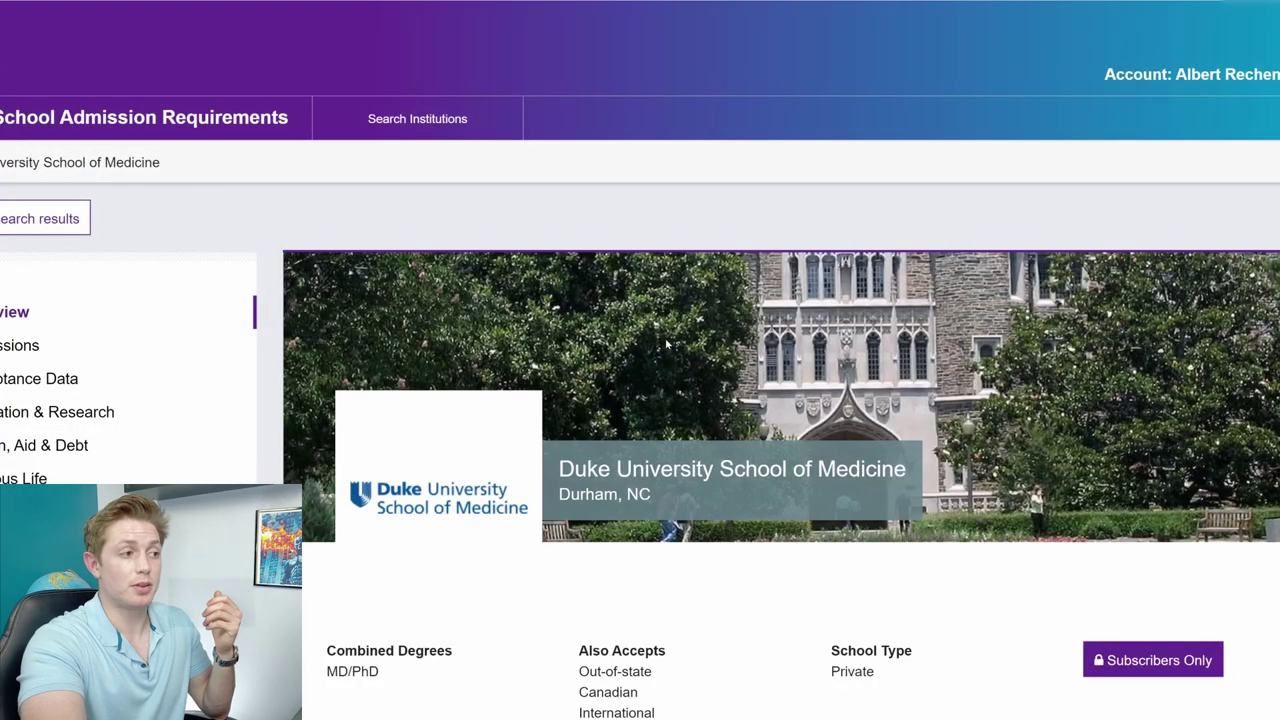
scroll(680, 349, "down", 4)
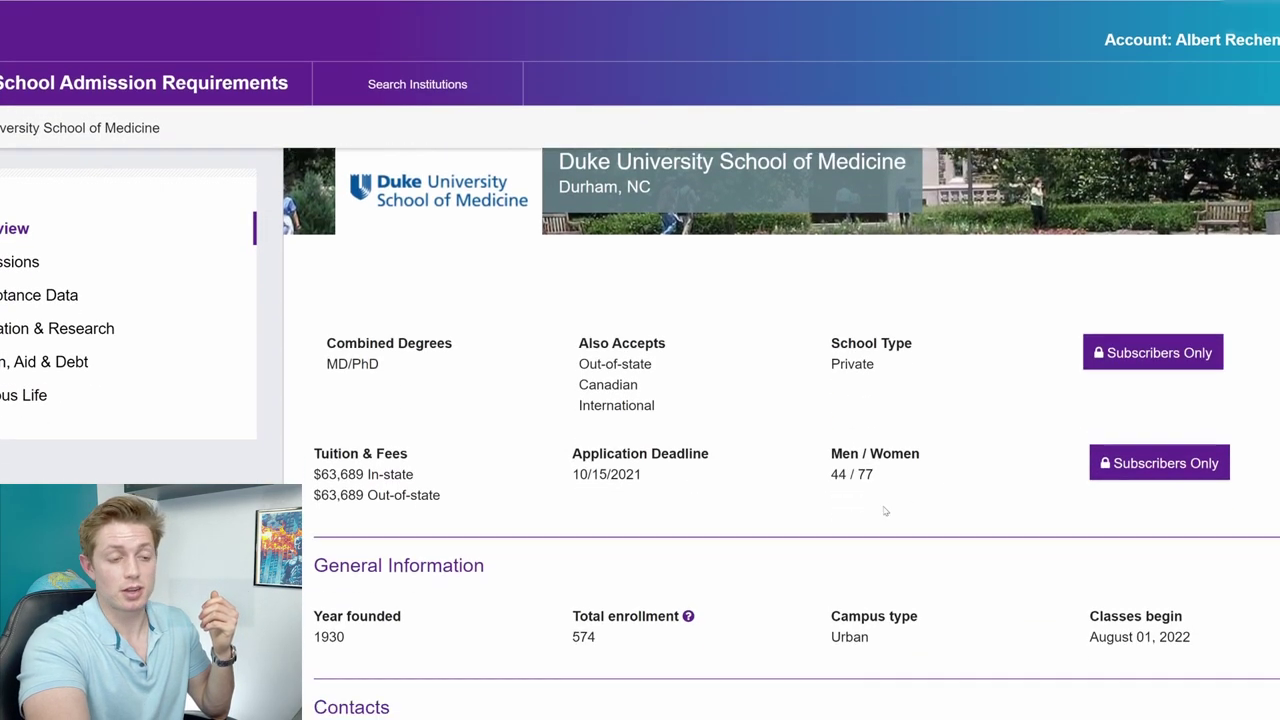
scroll(897, 505, "down", 4)
scroll(730, 400, "down", 2)
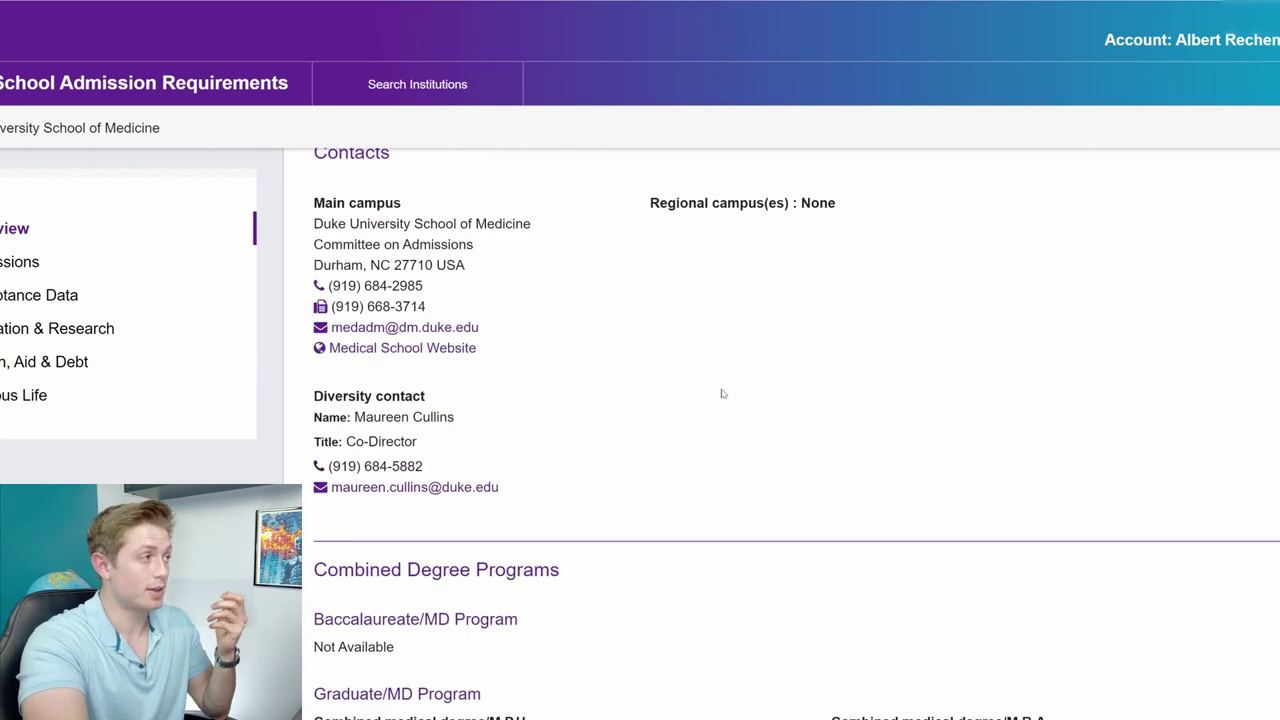
scroll(720, 396, "down", 3)
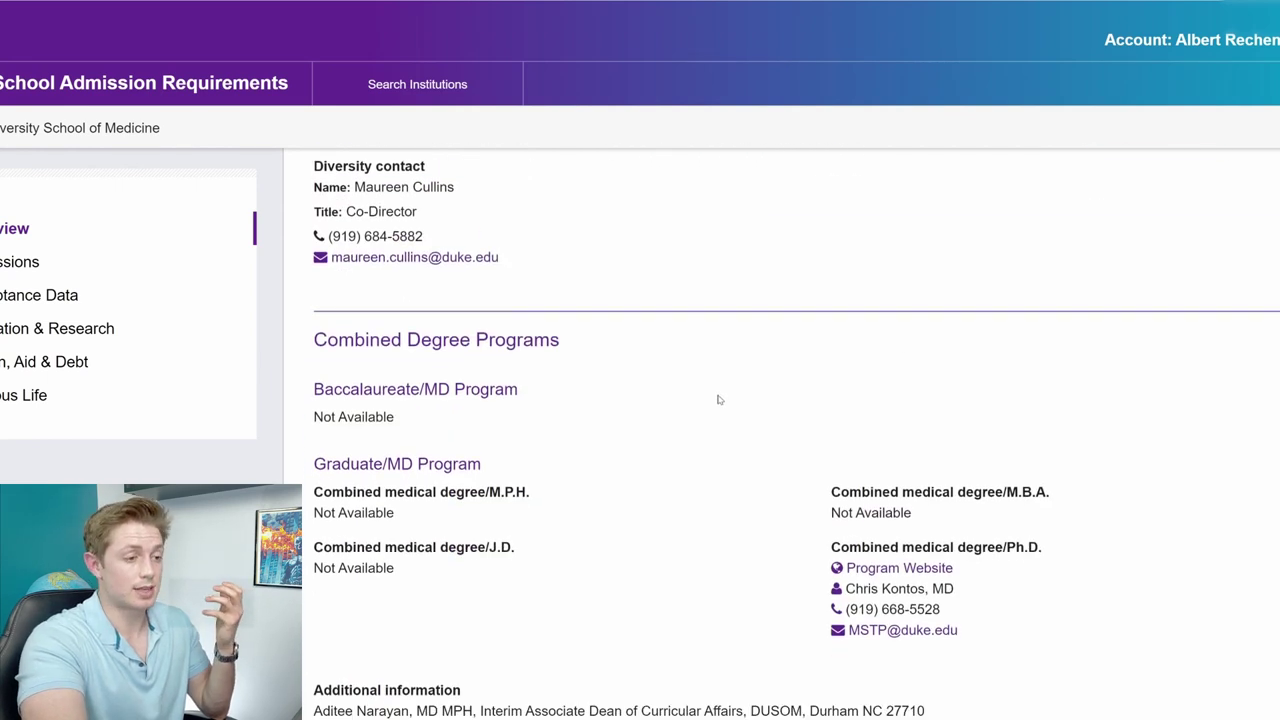
scroll(717, 397, "down", 10)
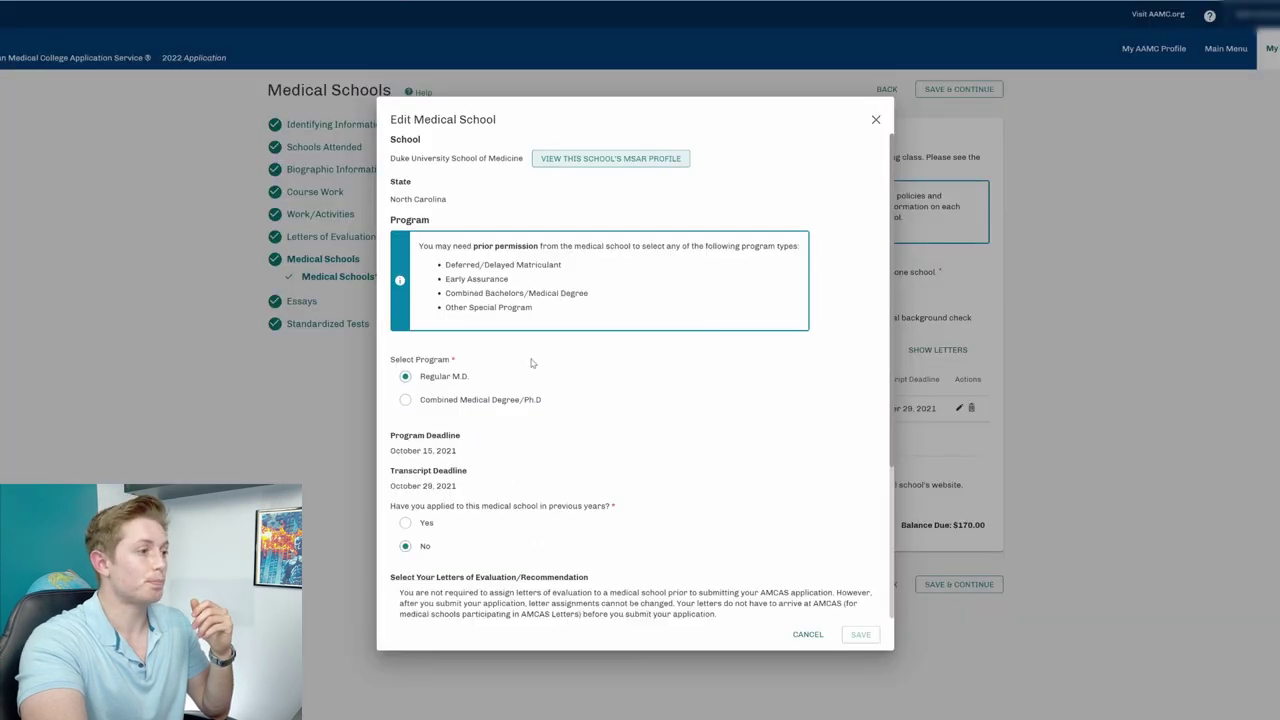
Step: Review Duke's program and letter assignment options, briefly view the Combined Medical Degree/Ph.D areas, and save the entry with Regular M.D. selected
scroll(530, 340, "down", 2)
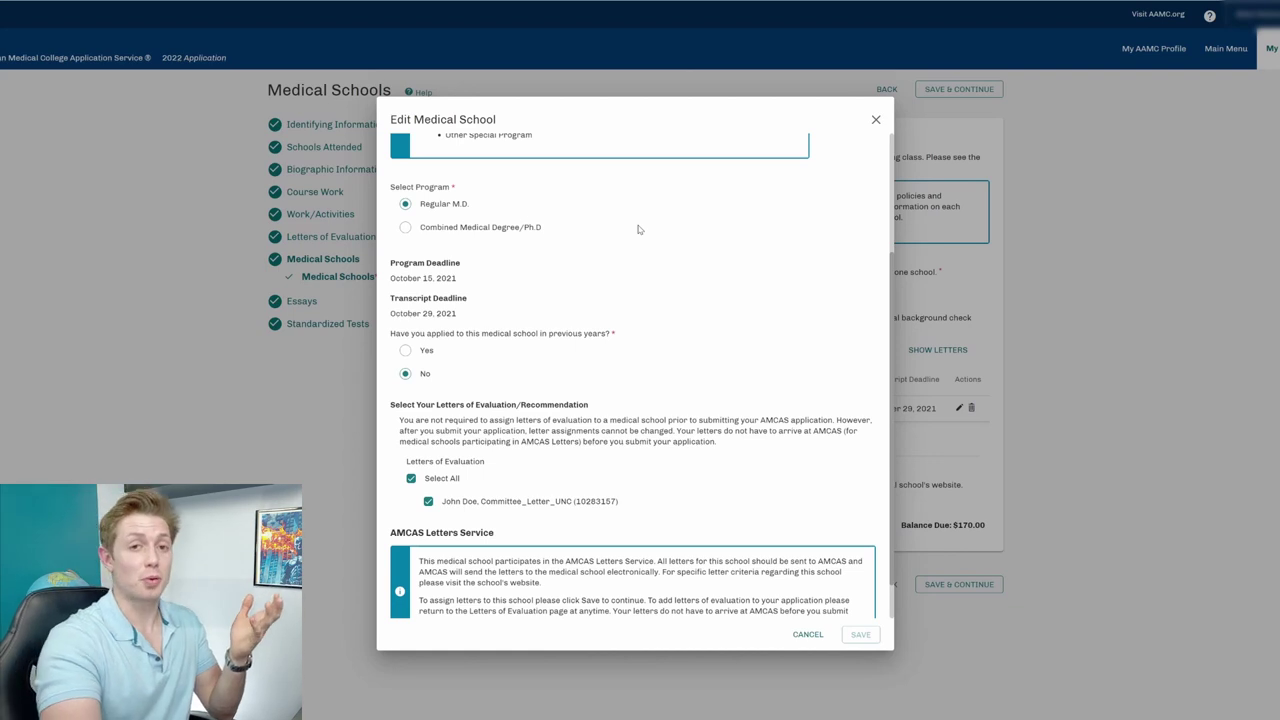
left_click(434, 230)
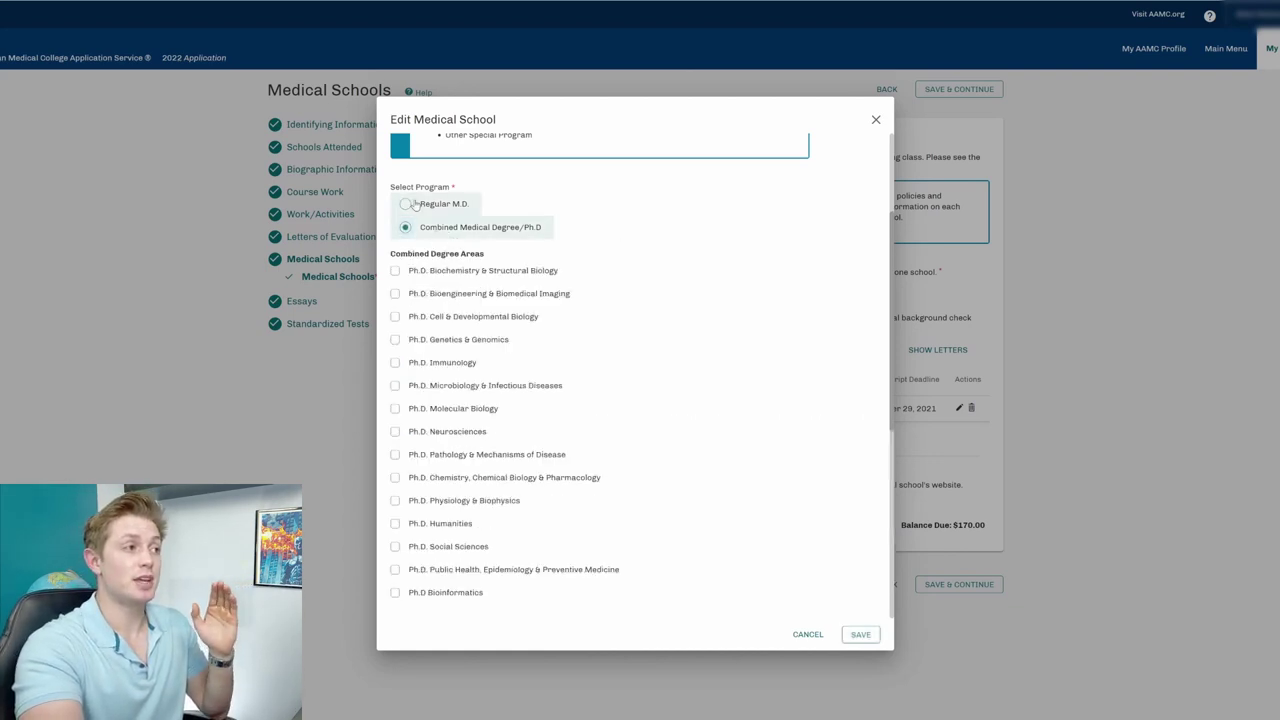
left_click(430, 206)
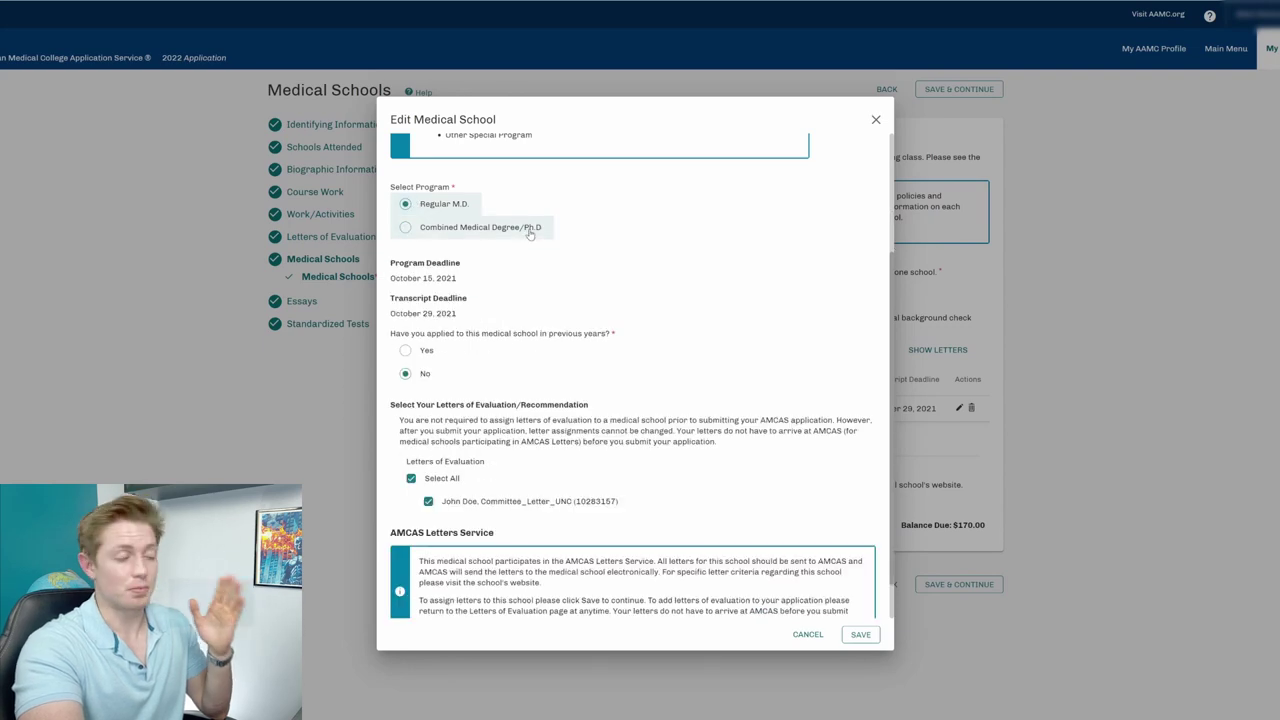
scroll(526, 260, "down", 1)
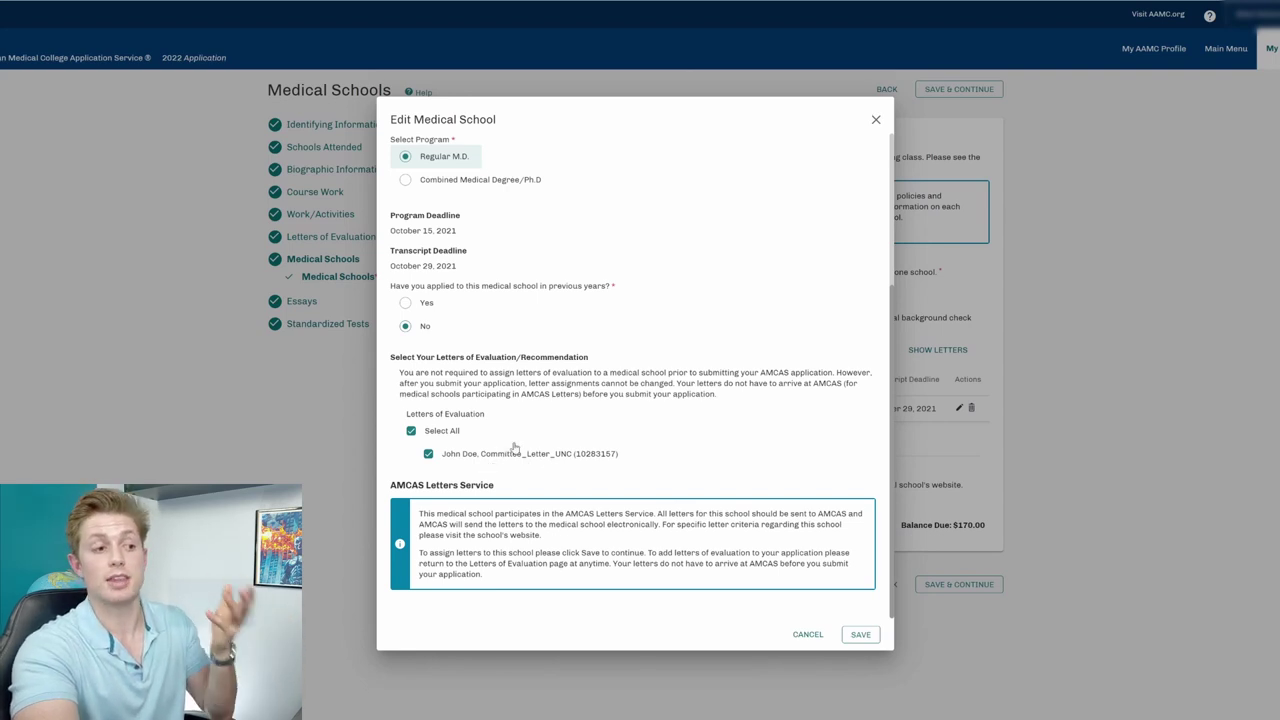
left_click(858, 640)
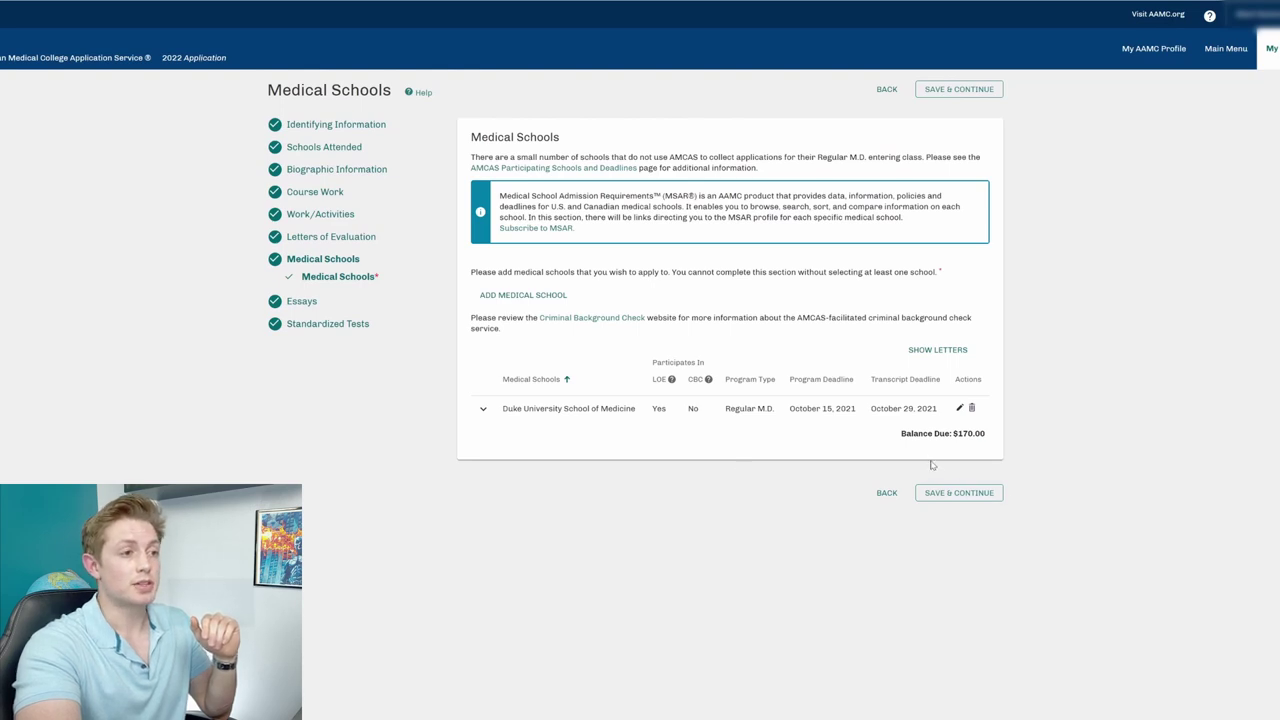
Step: Examine the balance due for the selected medical schools and continue to Essays
left_click_drag(990, 436, 902, 440)
left_click(843, 444)
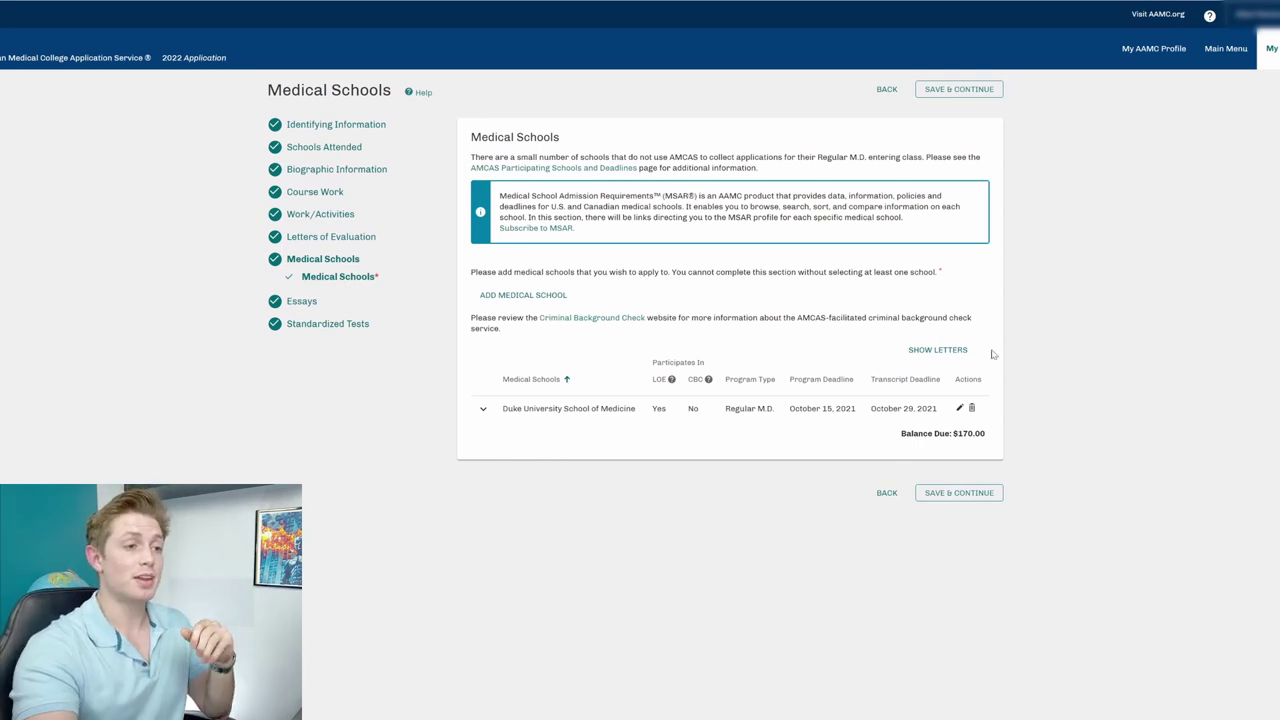
left_click_drag(988, 436, 843, 447)
left_click(843, 447)
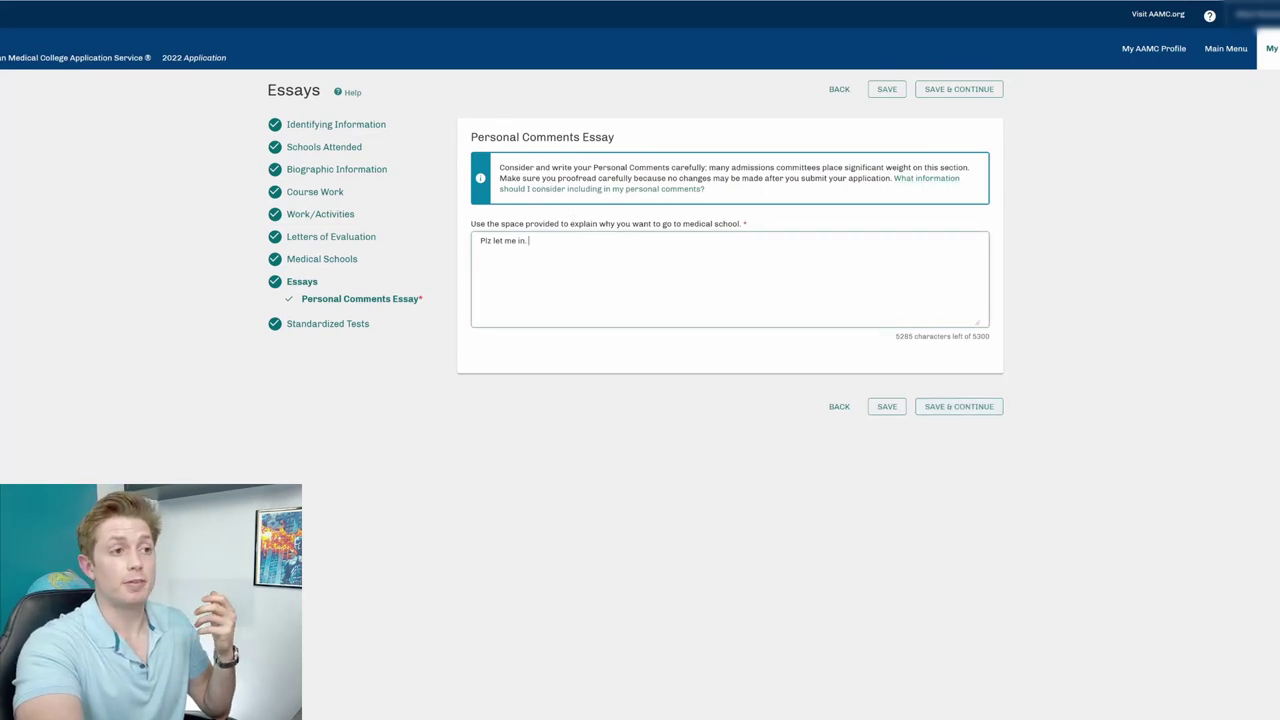
Step: Review the Personal Comments Essay text and character limit, save the essay, and continue to Standardized Tests
triple_click(988, 338)
left_click(614, 346)
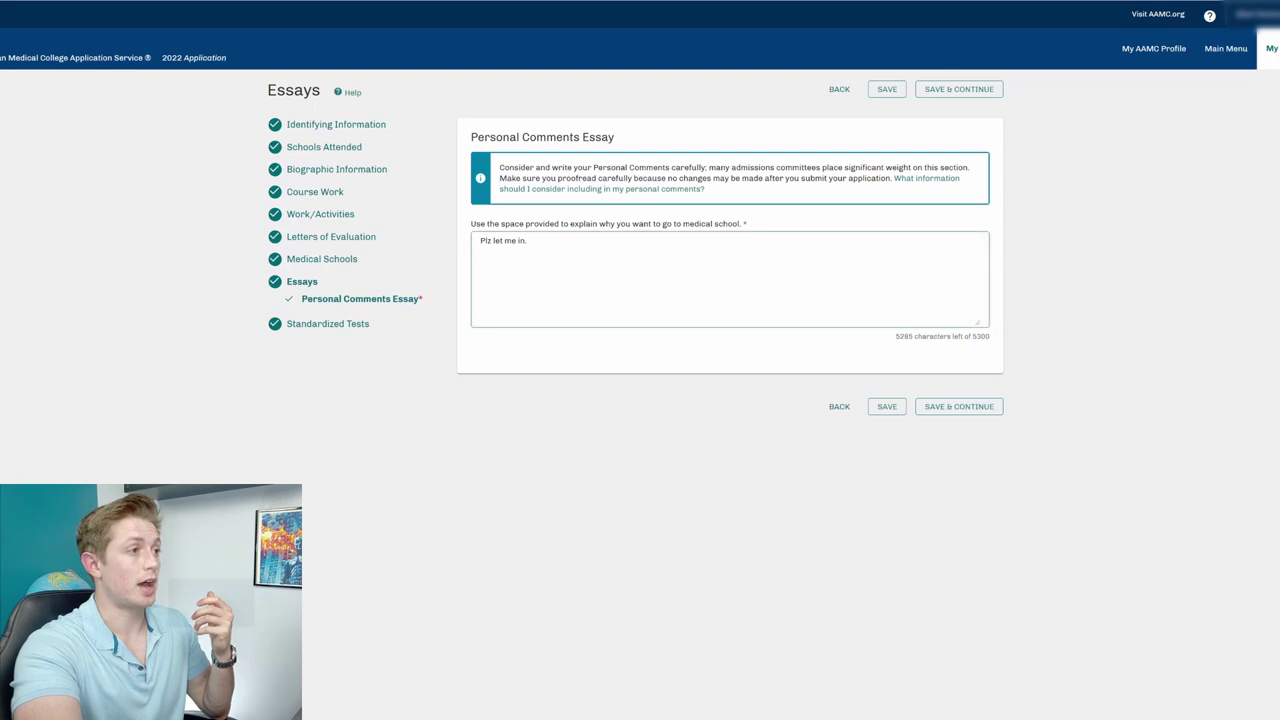
left_click_drag(530, 241, 464, 242)
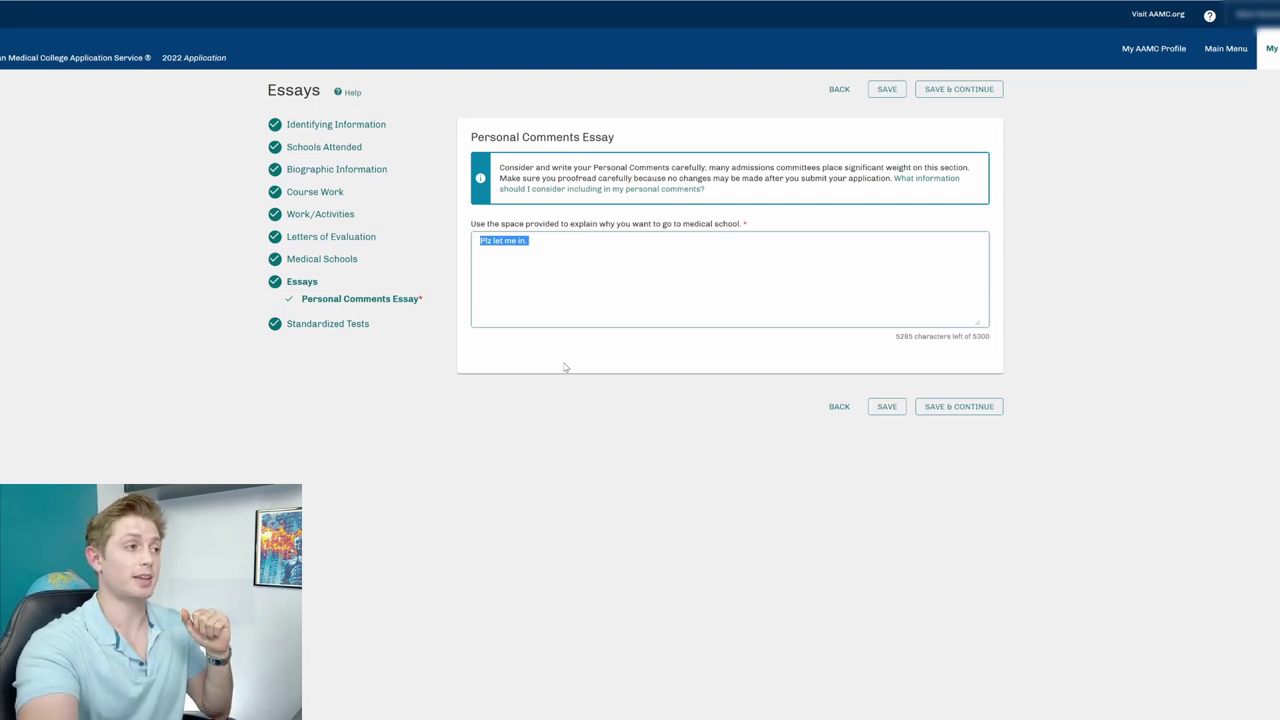
left_click(887, 407)
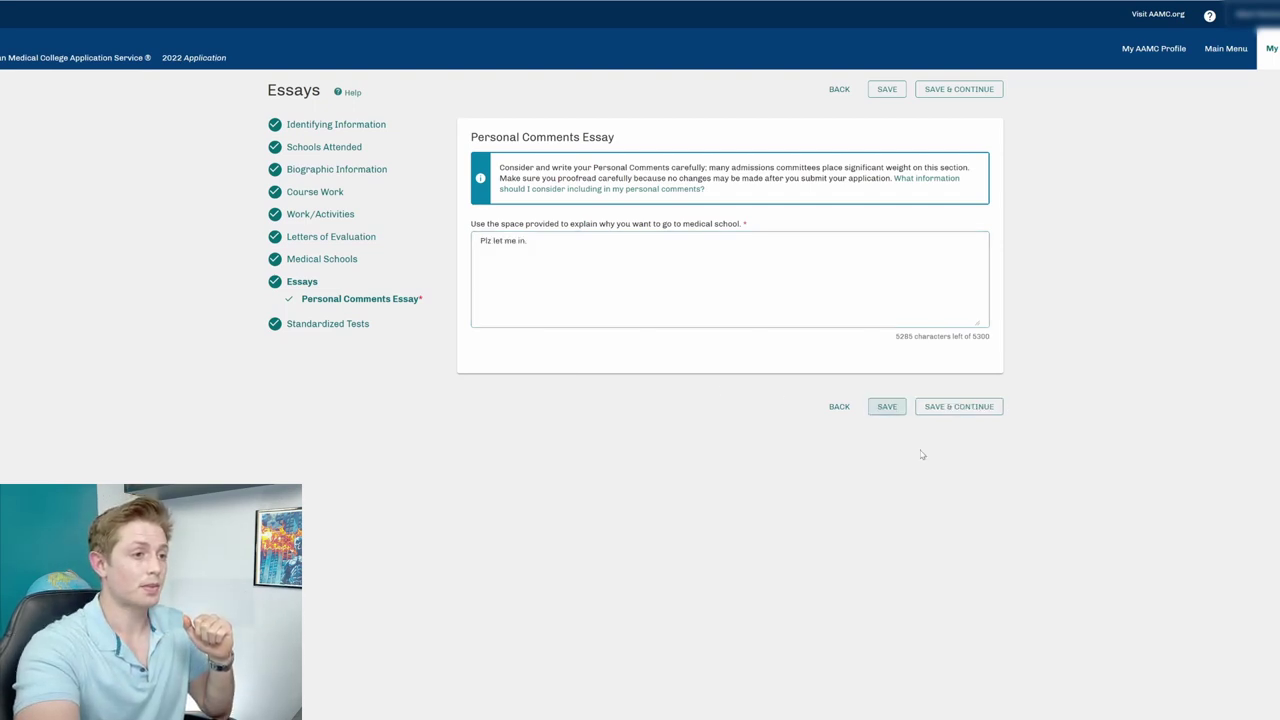
left_click(955, 407)
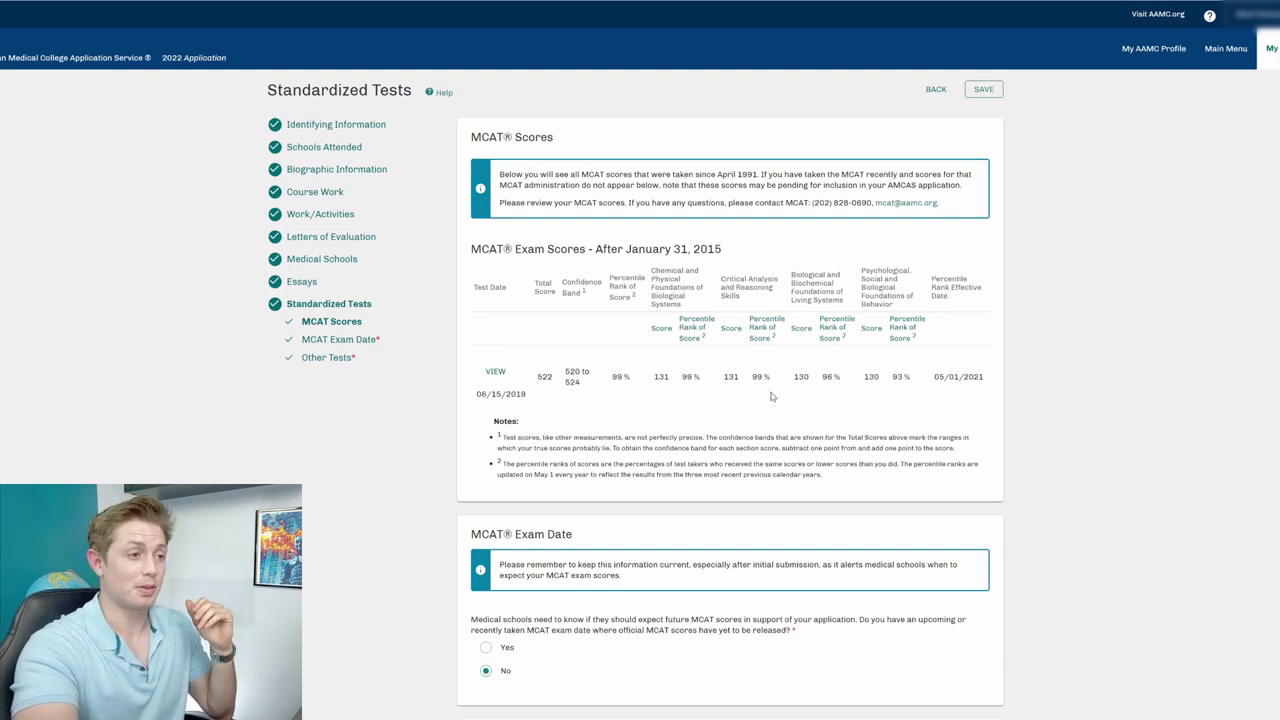
Step: Review the MCAT exam scores, the question about upcoming or unreleased MCAT exams, and the Other Tests section
scroll(771, 397, "down", 3)
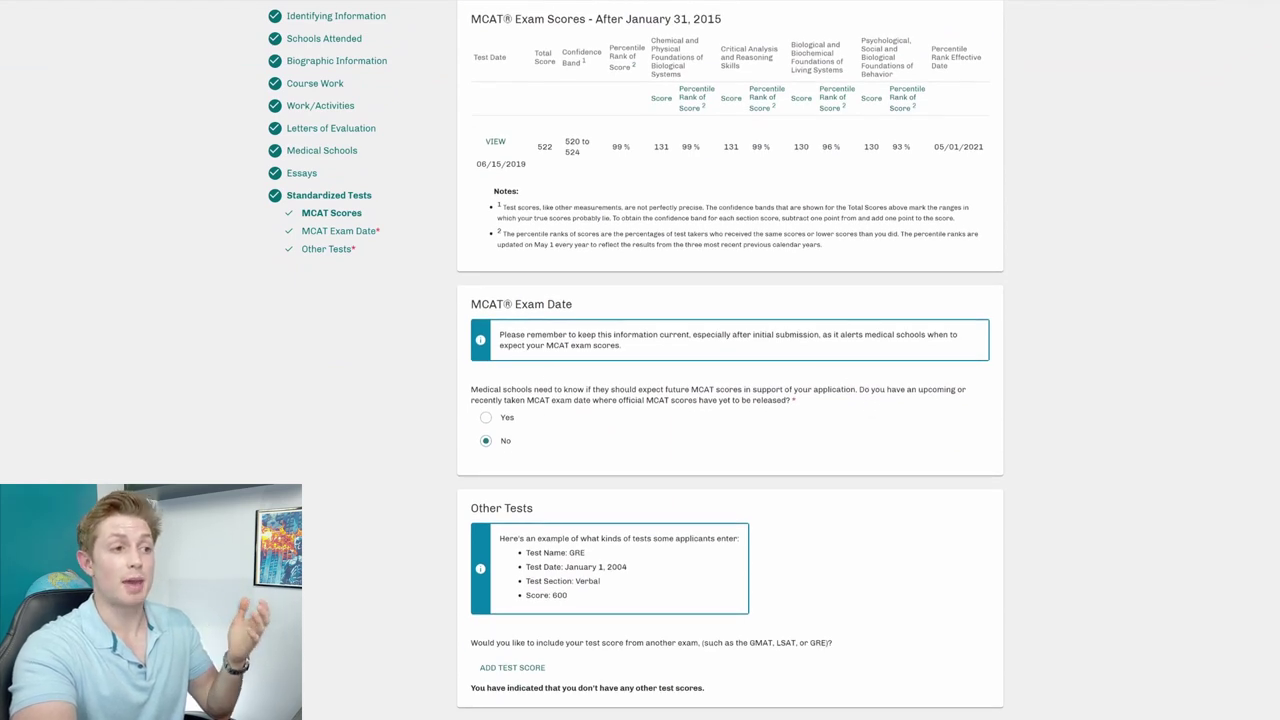
left_click_drag(859, 389, 830, 404)
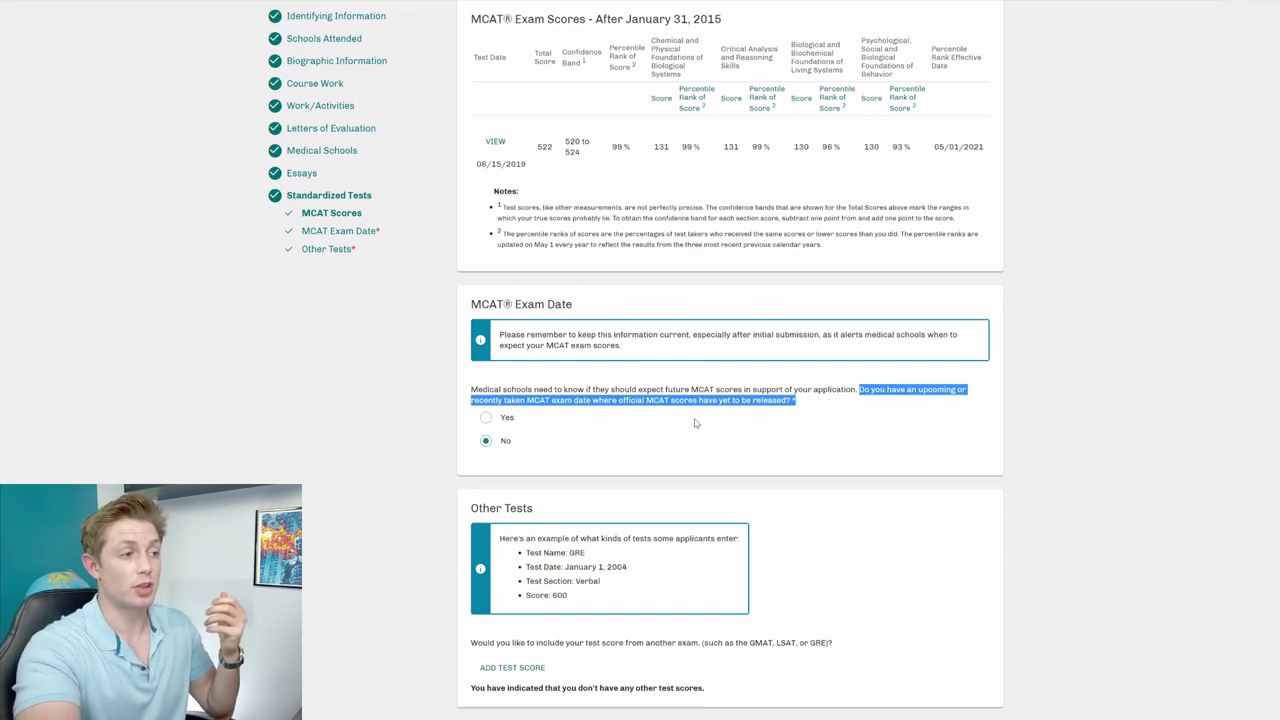
left_click(737, 408)
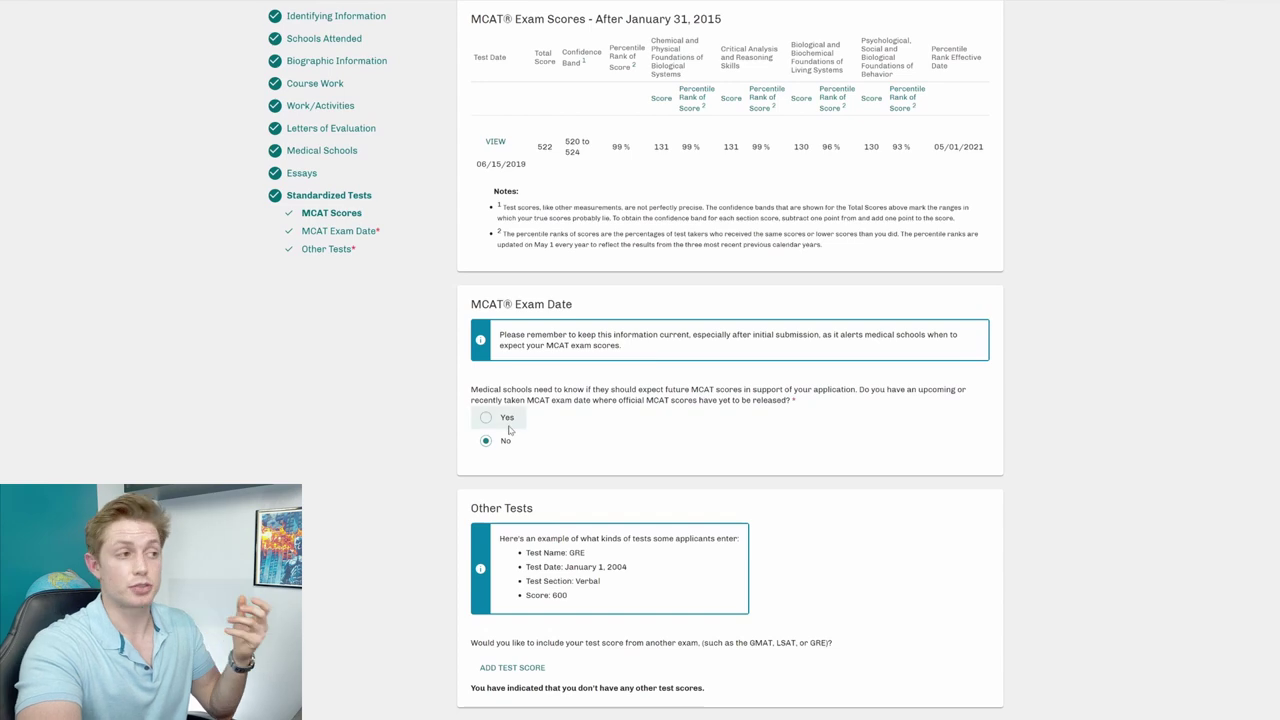
scroll(486, 417, "down", 1)
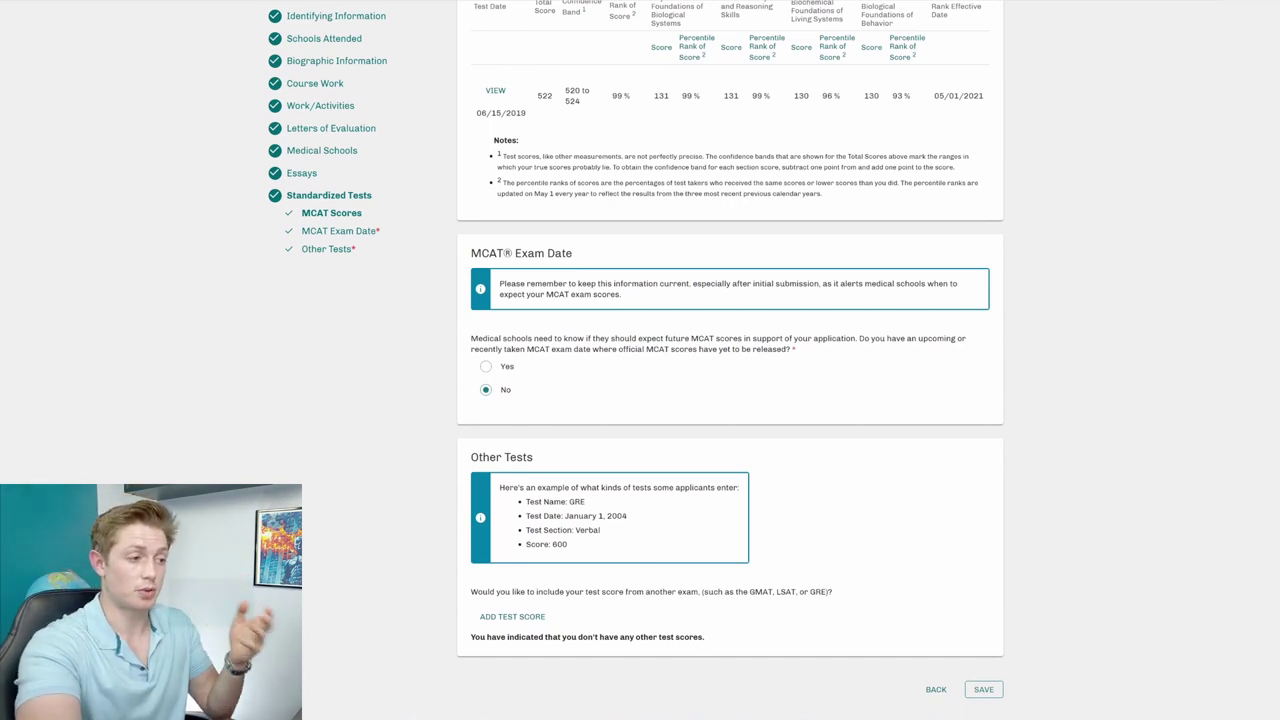
Step: Save the Standardized Tests section and return to the application's main overview page
left_click(1001, 690)
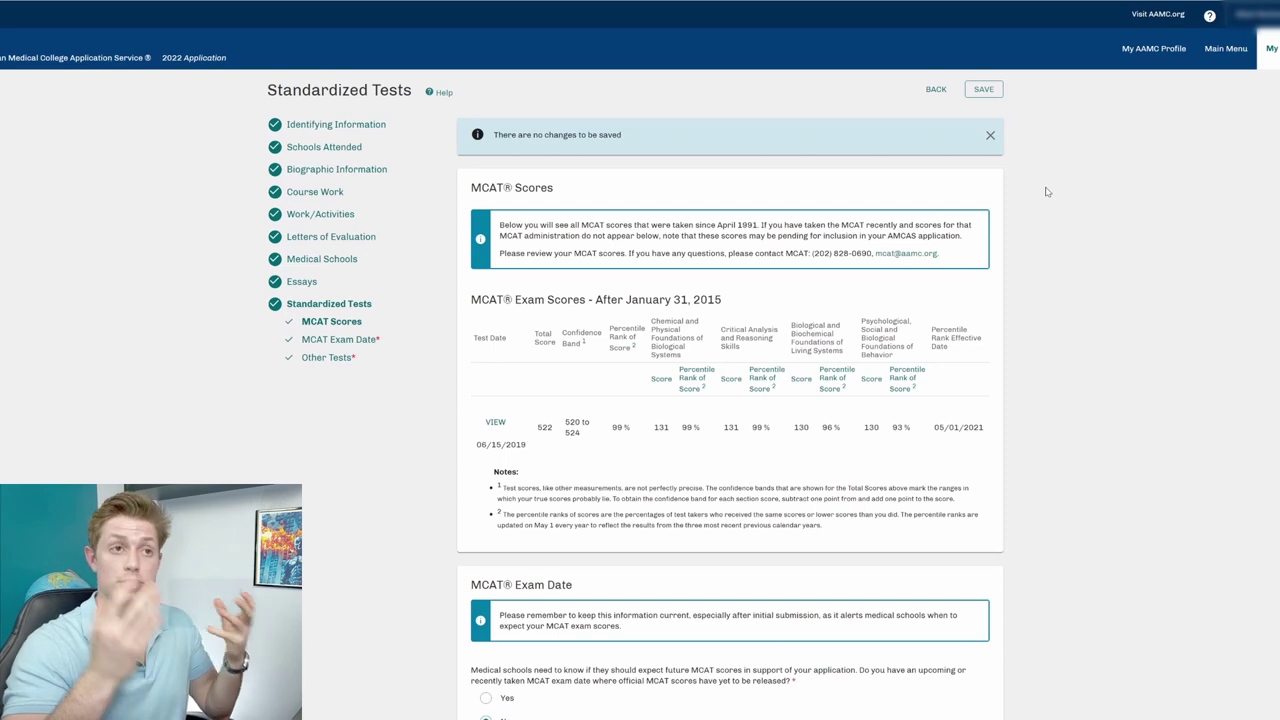
scroll(1003, 394, "down", 3)
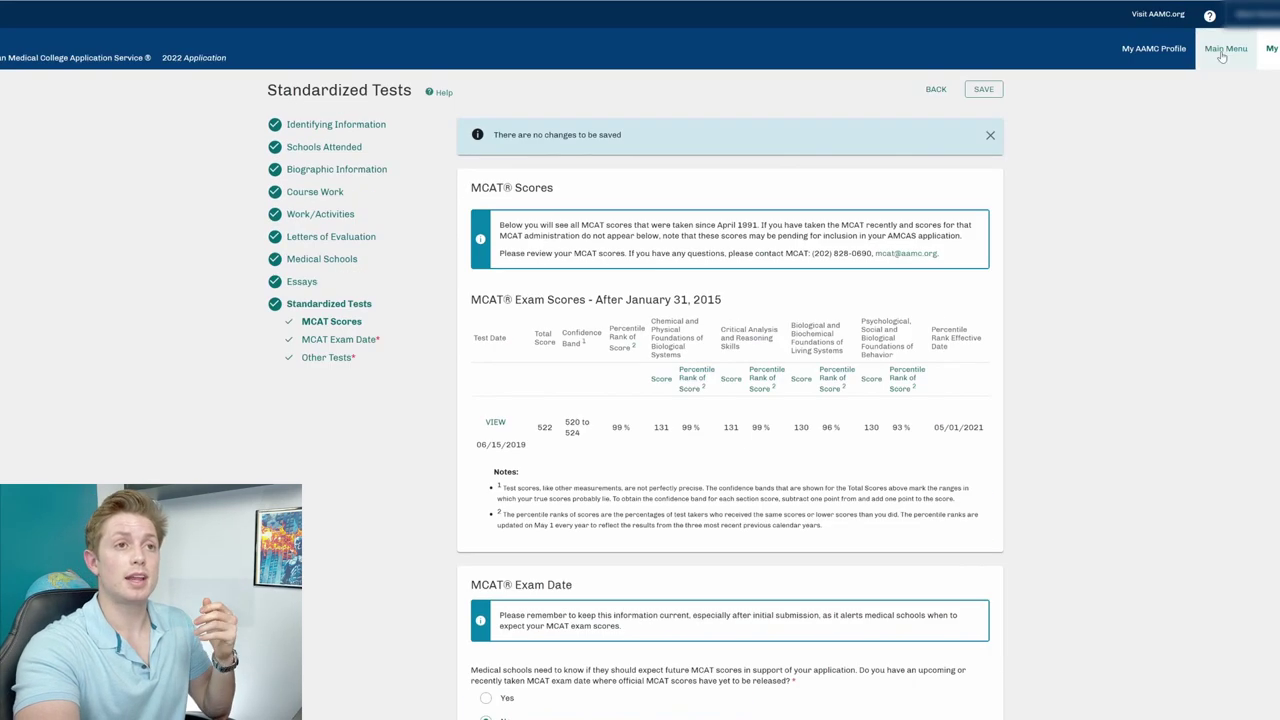
left_click(1194, 48)
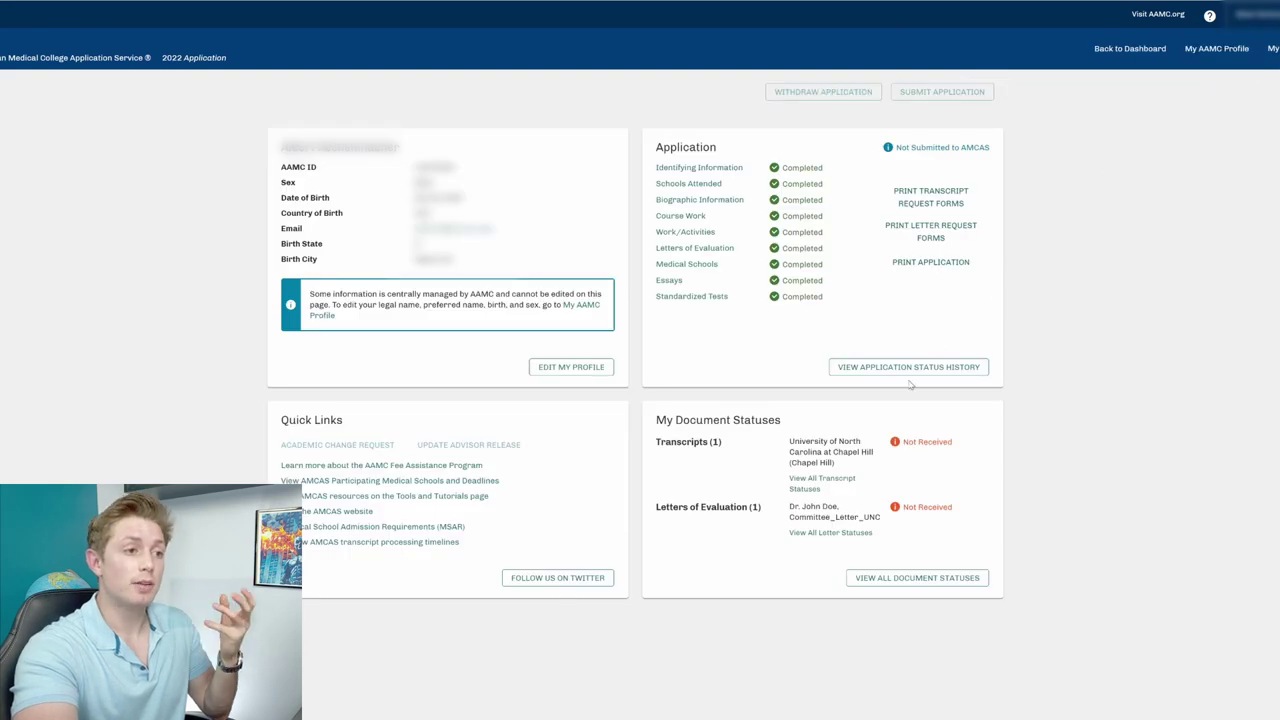